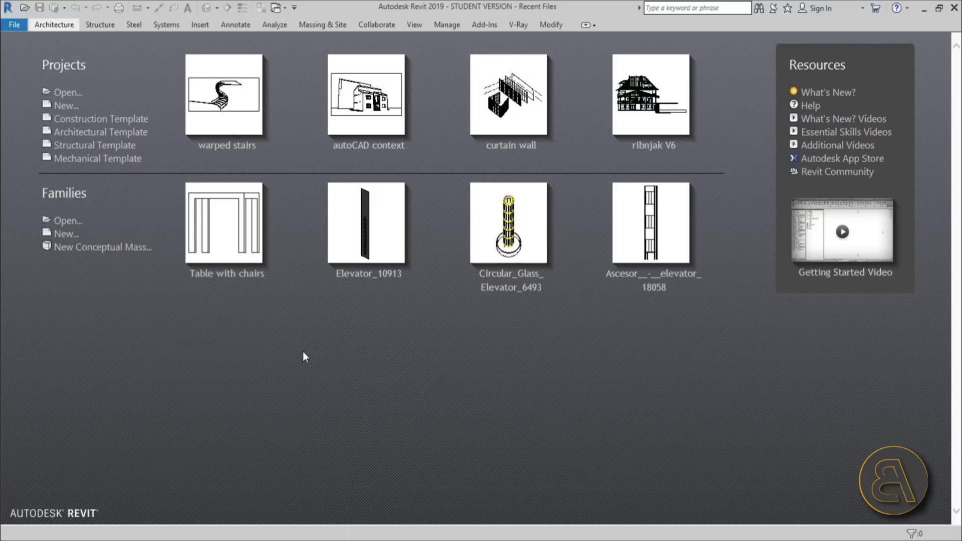
Start a project from the Architectural Template and create a rectangular floor about 38000 by 34000 on Level 1.
{"action": "left_click", "coordinate": [142, 132]}
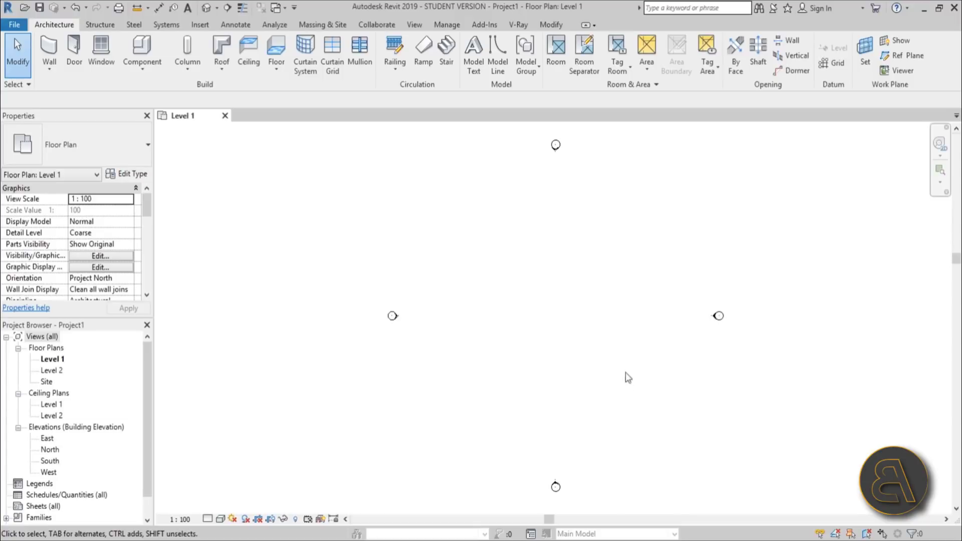
{"action": "middle_click_drag", "start_coordinate": [611, 332], "coordinate": [513, 333]}
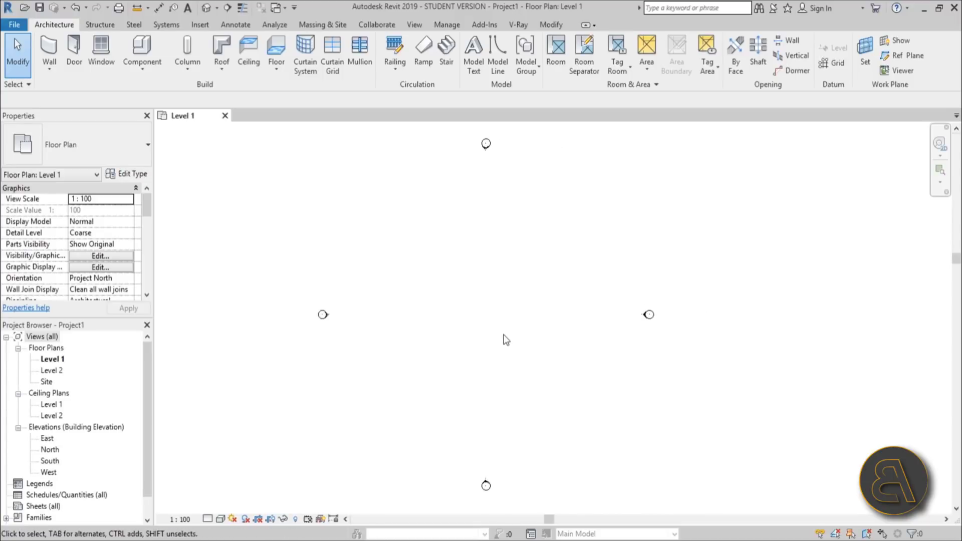
{"action": "left_click", "coordinate": [276, 47]}
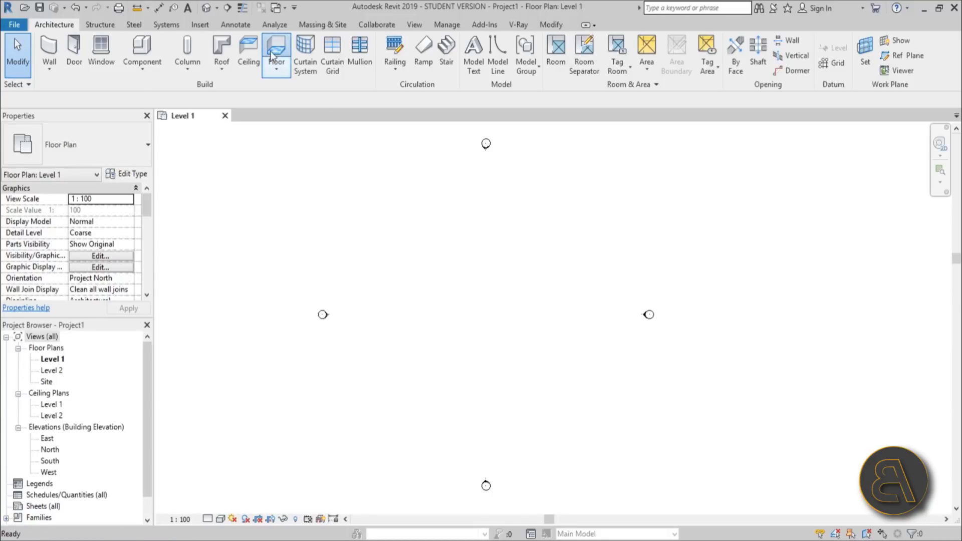
{"action": "left_click", "coordinate": [583, 43]}
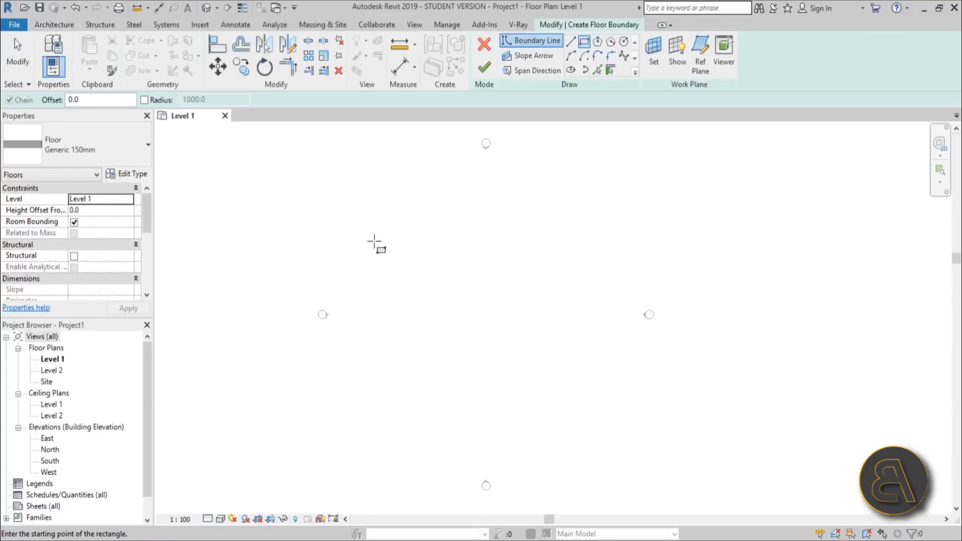
{"action": "left_click", "coordinate": [349, 195]}
{"action": "left_click", "coordinate": [595, 426]}
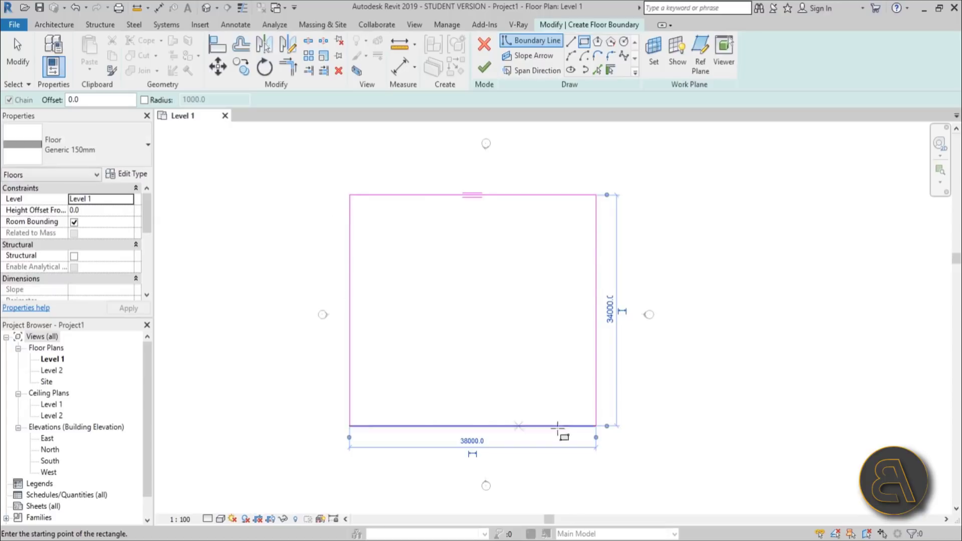
{"action": "left_click", "coordinate": [484, 69]}
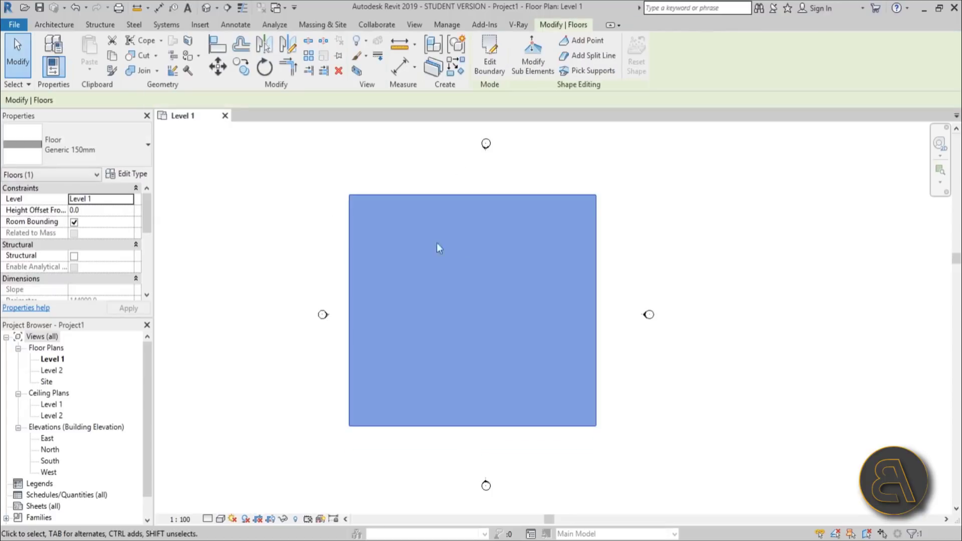
{"action": "left_click", "coordinate": [328, 380]}
Copy the Level 1 floor in the 3D view and paste it aligned to Level 2.
{"action": "left_click", "coordinate": [206, 7]}
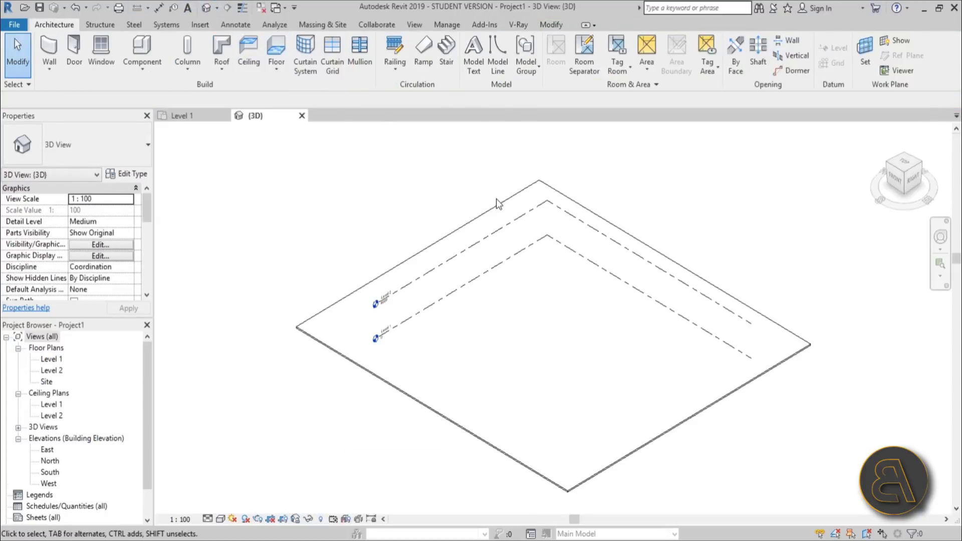
{"action": "left_click", "coordinate": [496, 206]}
{"action": "middle_click_drag", "start_coordinate": [365, 268], "coordinate": [356, 238]}
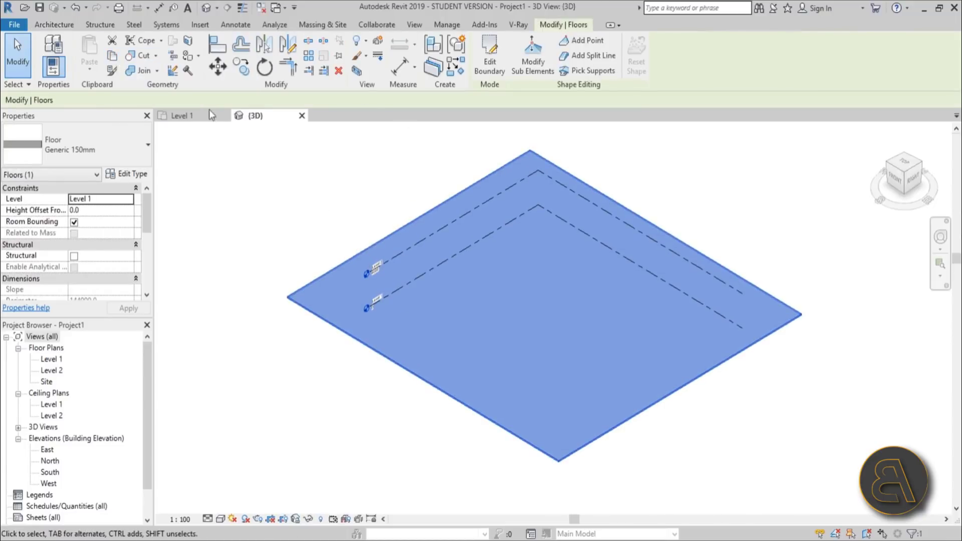
{"action": "left_click", "coordinate": [112, 55]}
{"action": "left_click", "coordinate": [98, 72]}
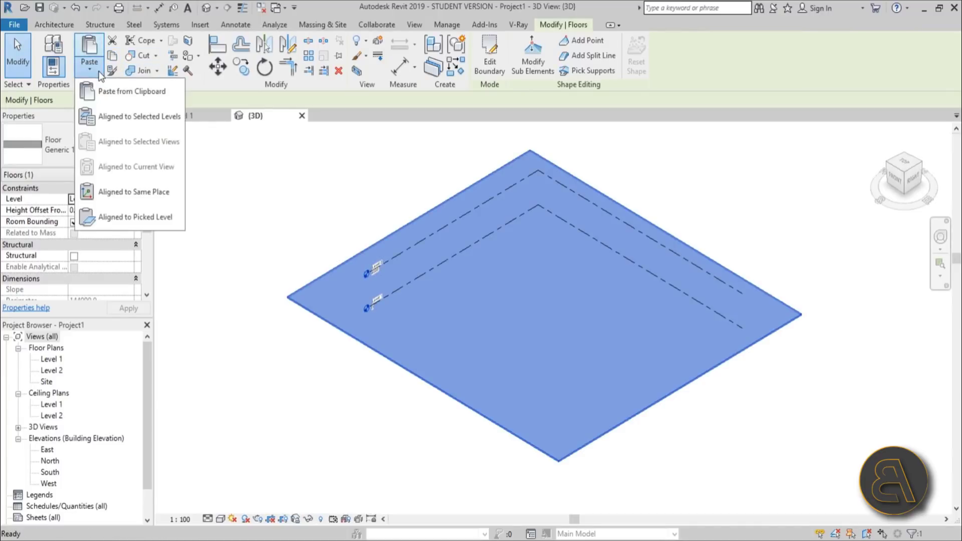
{"action": "left_click", "coordinate": [106, 118]}
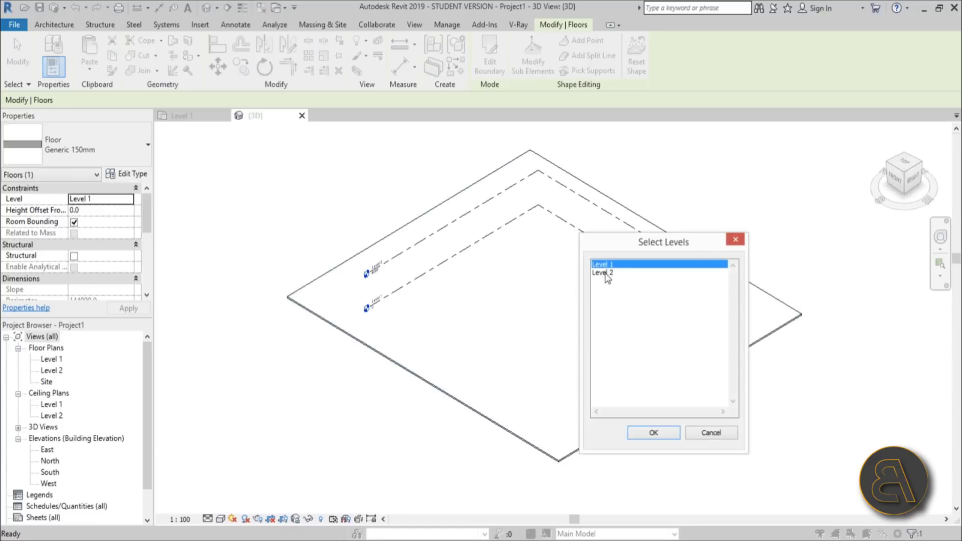
{"action": "left_click", "coordinate": [607, 273]}
{"action": "left_click", "coordinate": [654, 432]}
{"action": "left_click", "coordinate": [732, 431]}
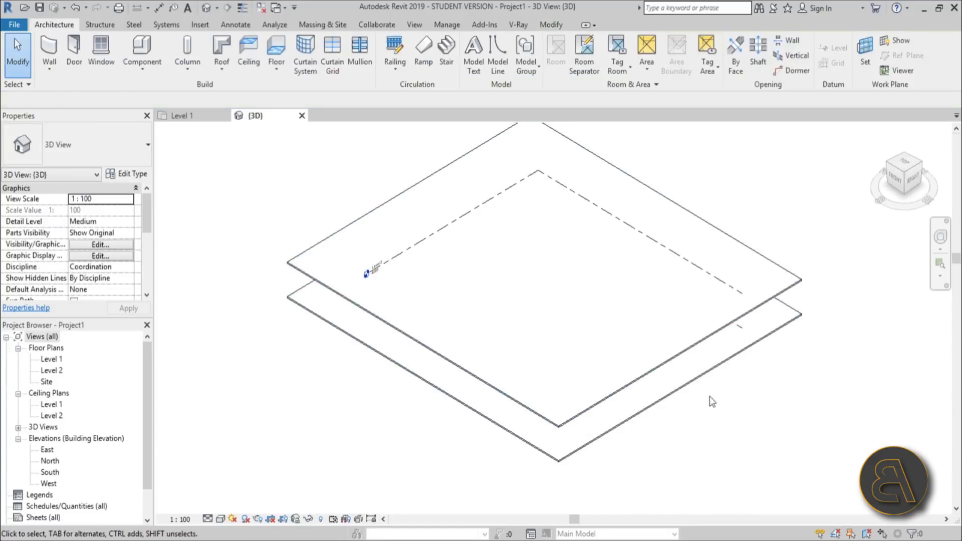
{"action": "left_click", "coordinate": [709, 383]}
{"action": "middle_click_drag", "start_coordinate": [708, 383], "coordinate": [659, 403], "text": "shift"}
{"action": "middle_click_drag", "start_coordinate": [616, 438], "coordinate": [625, 415], "text": "shift"}
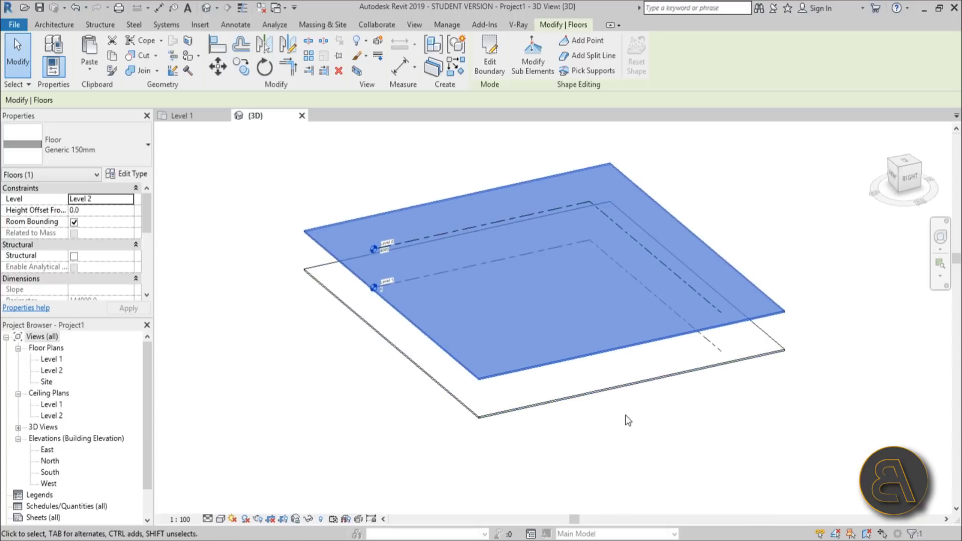
{"action": "left_click", "coordinate": [615, 415]}
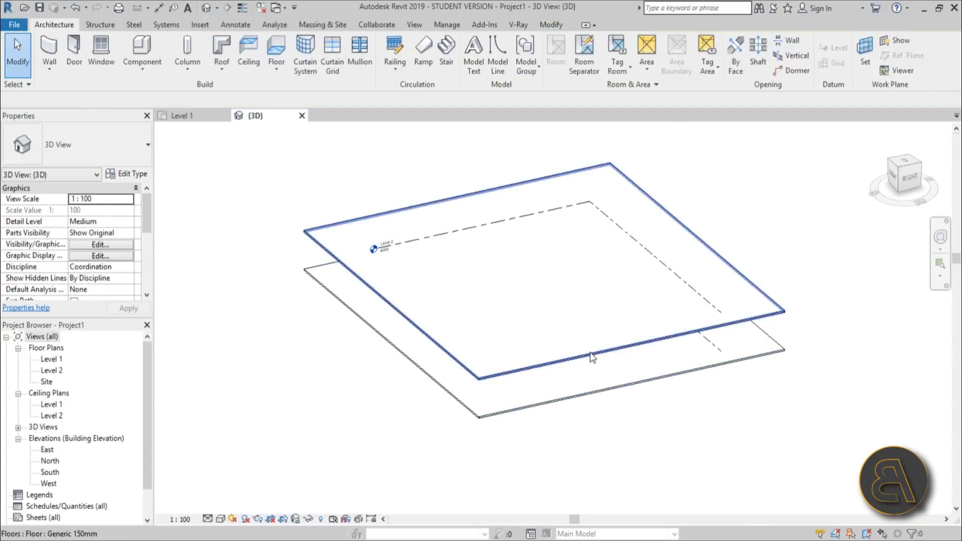
{"action": "double_click", "coordinate": [48, 359]}
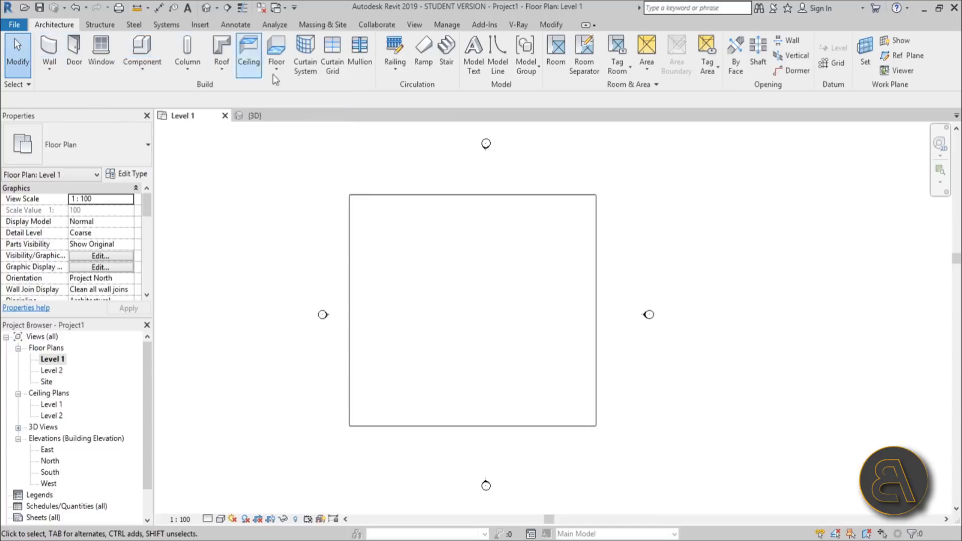
{"action": "left_click", "coordinate": [448, 54]}
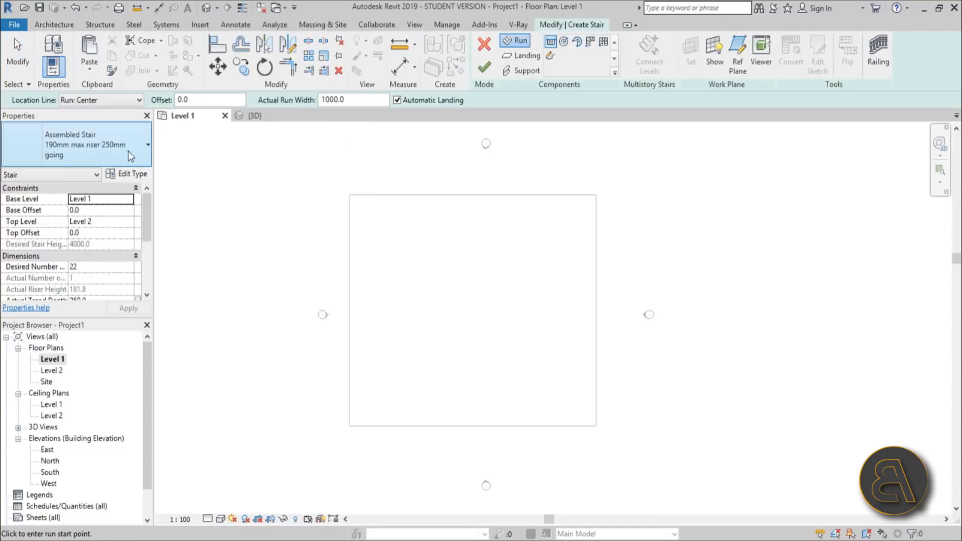
{"action": "left_click", "coordinate": [100, 151]}
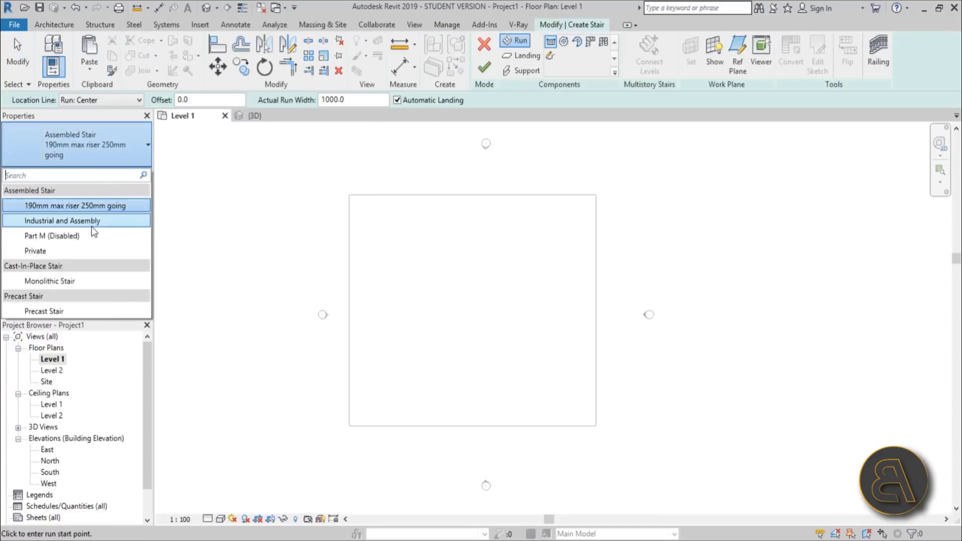
{"action": "left_click", "coordinate": [63, 279]}
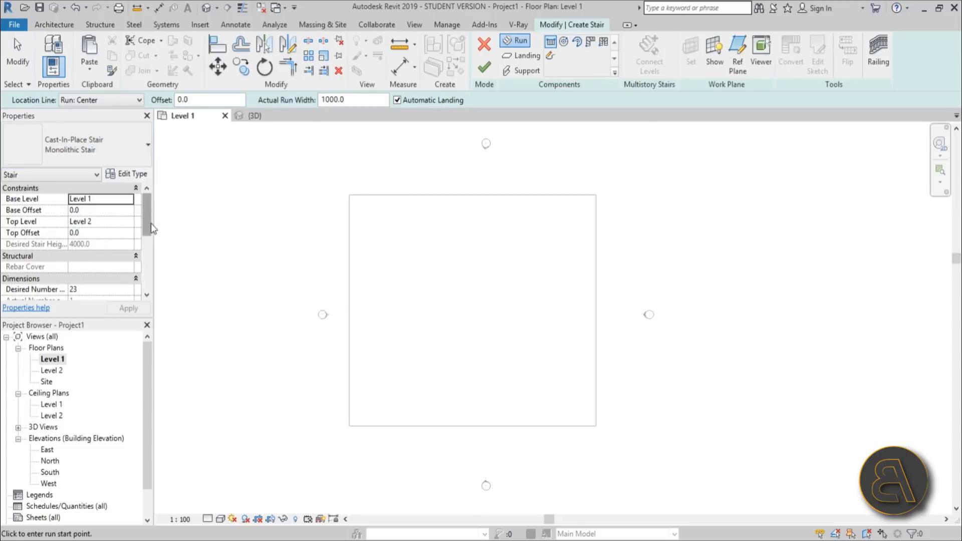
{"action": "left_click_drag", "start_coordinate": [150, 224], "coordinate": [147, 248]}
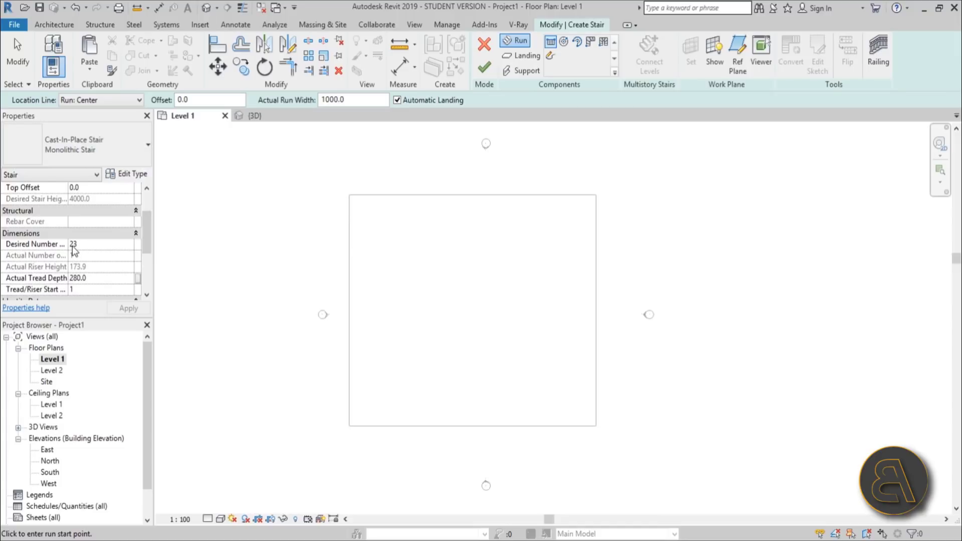
{"action": "left_click", "coordinate": [484, 44]}
{"action": "left_click", "coordinate": [509, 291]}
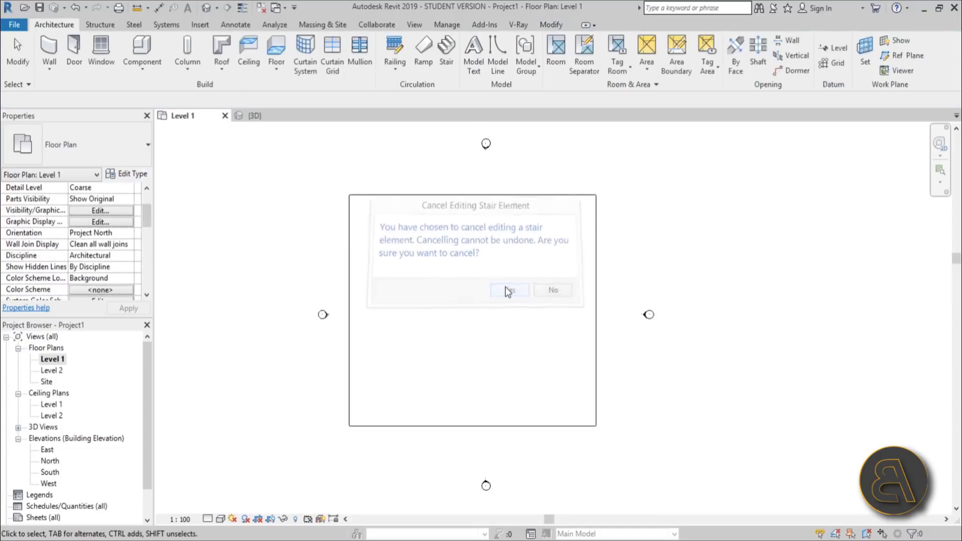
Open the South elevation and set the elevation of Level 2 to 3000.
{"action": "double_click", "coordinate": [51, 474]}
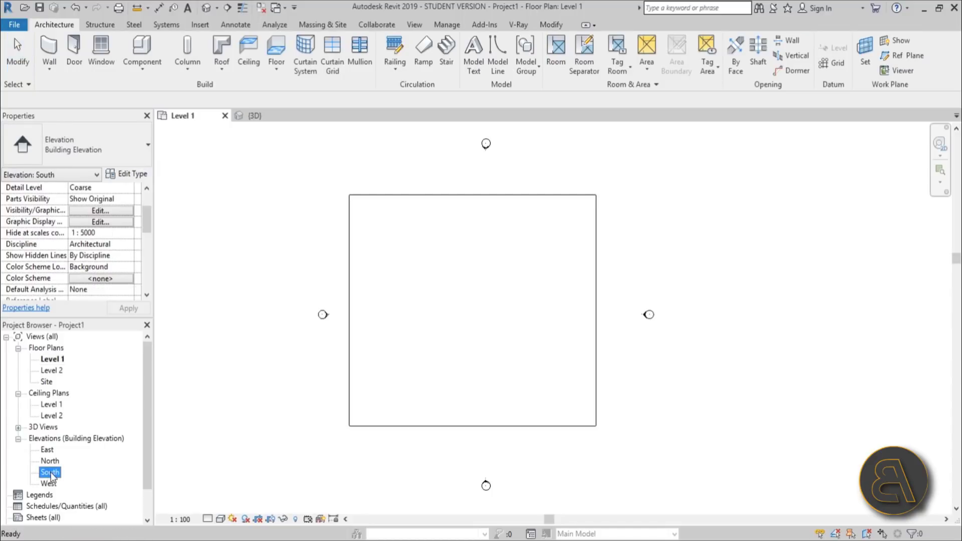
{"action": "left_click", "coordinate": [852, 284]}
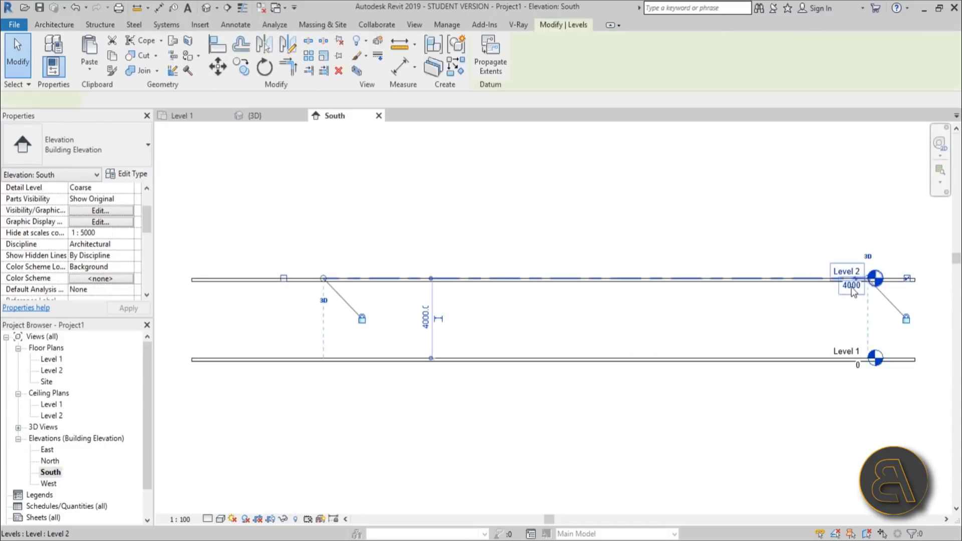
{"action": "left_click", "coordinate": [854, 287]}
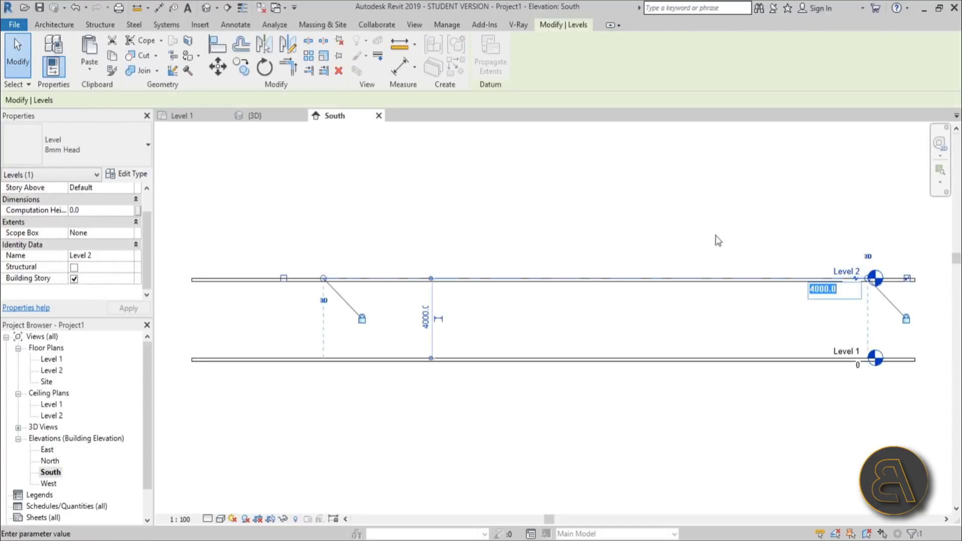
{"action": "left_click", "coordinate": [817, 290]}
{"action": "type", "text": "3"}
{"action": "key", "text": "Return"}
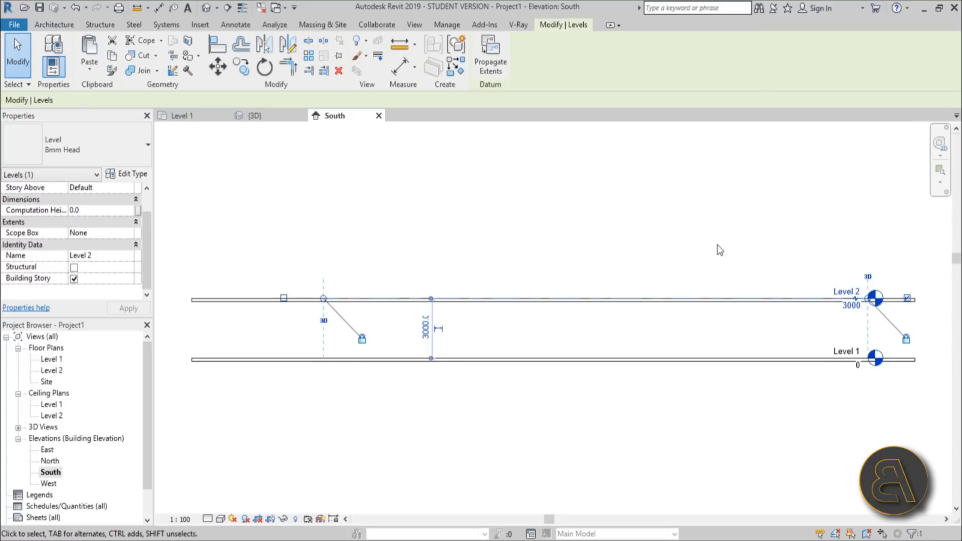
{"action": "key", "text": "Escape"}
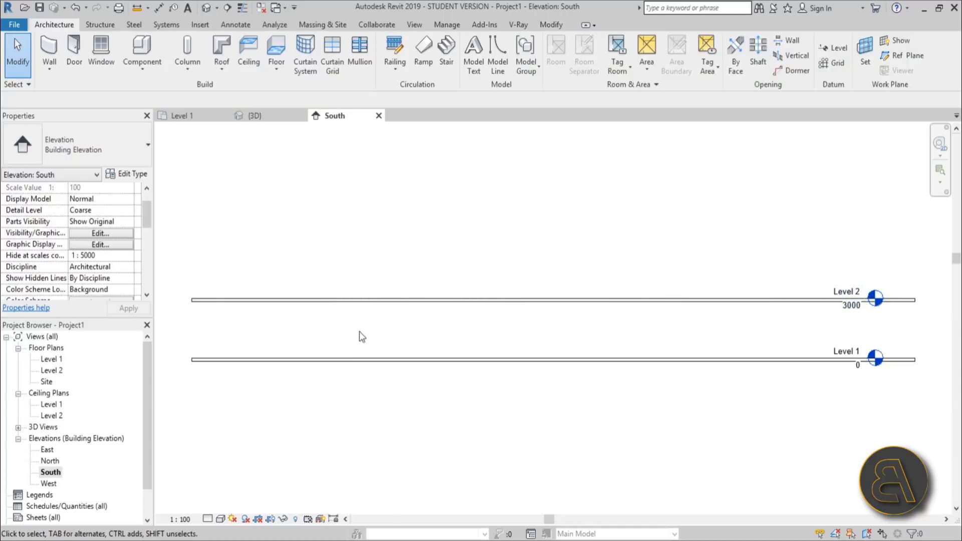
Open the Level 1 floor plan and start a new stair from Level 1 to Level 2.
{"action": "double_click", "coordinate": [52, 359]}
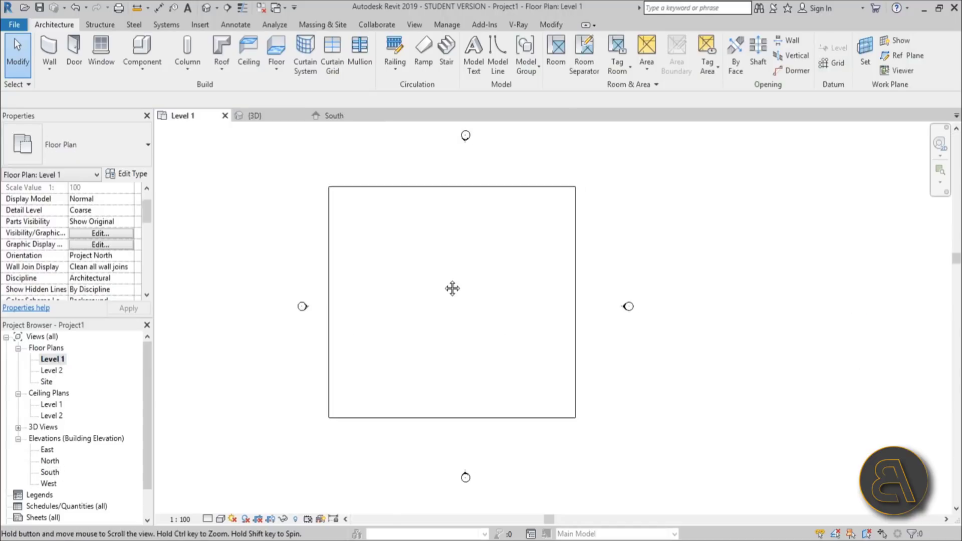
{"action": "left_click", "coordinate": [445, 46]}
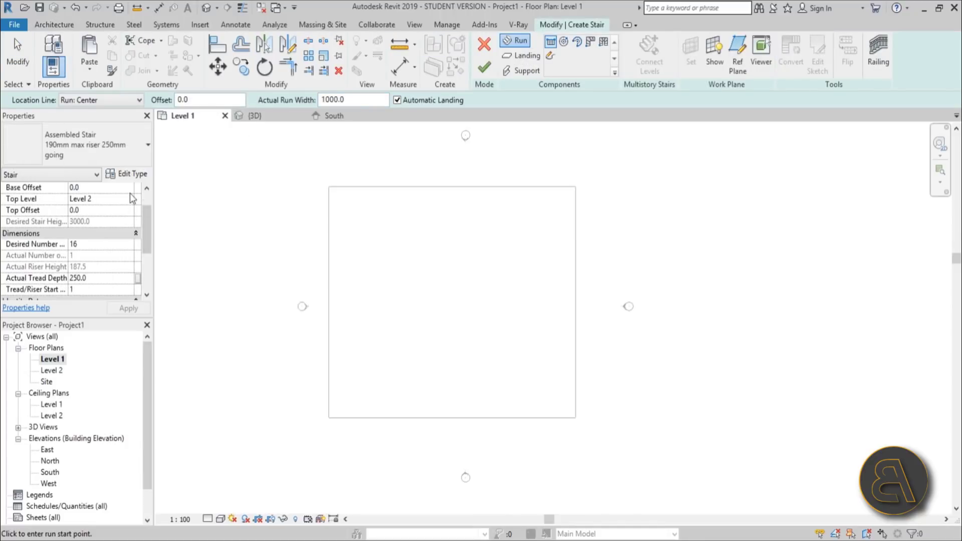
{"action": "scroll", "coordinate": [145, 208], "scroll_direction": "up", "scroll_amount": 1}
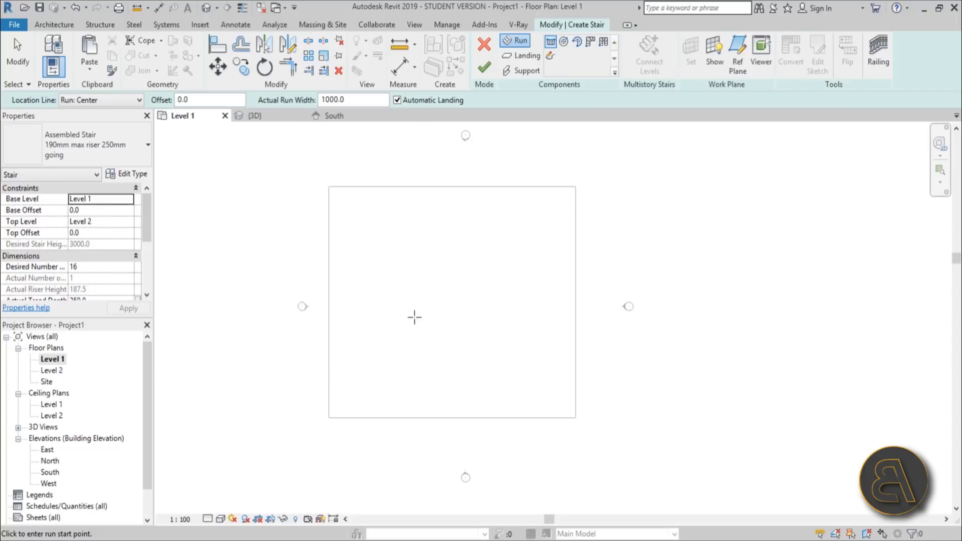
{"action": "left_click", "coordinate": [439, 392]}
{"action": "left_click", "coordinate": [439, 336]}
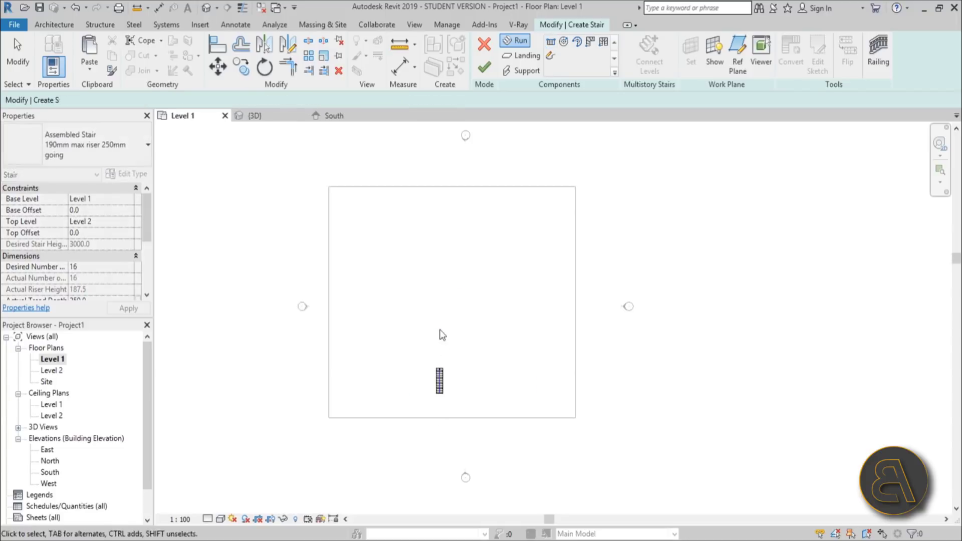
{"action": "scroll", "coordinate": [440, 383], "scroll_direction": "up", "scroll_amount": 3}
{"action": "left_click", "coordinate": [441, 380]}
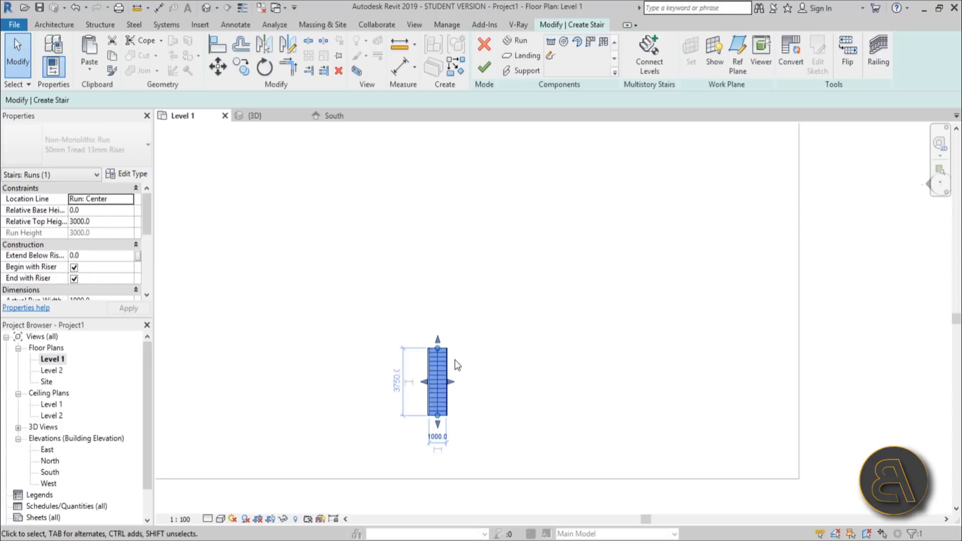
{"action": "key", "text": "Delete"}
Change the stair type to Cast-In-Place Monolithic Stair and draw a straight vertical run 4480 long and 1000 wide inside the floor's lower part.
{"action": "left_click", "coordinate": [106, 158]}
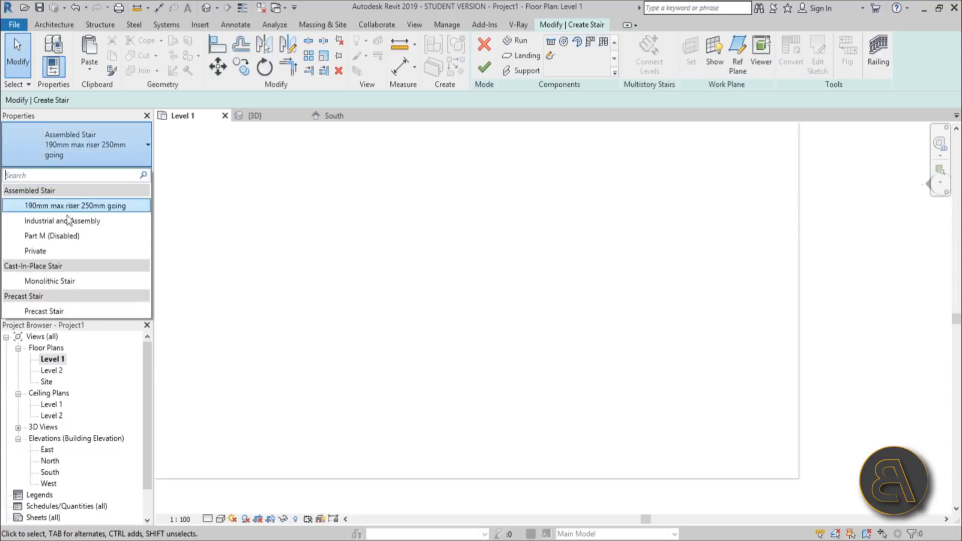
{"action": "left_click", "coordinate": [50, 276]}
{"action": "scroll", "coordinate": [90, 270], "scroll_direction": "down", "scroll_amount": 3}
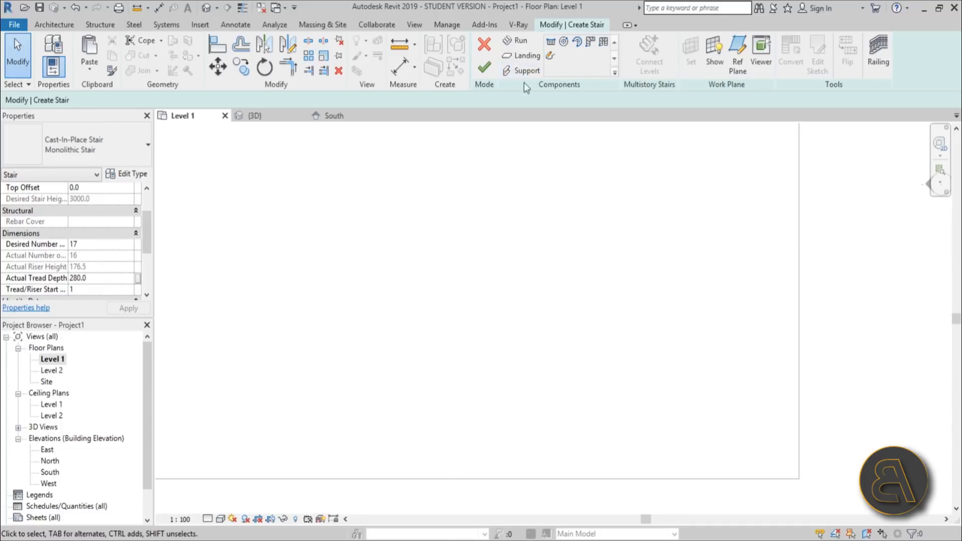
{"action": "left_click", "coordinate": [516, 41]}
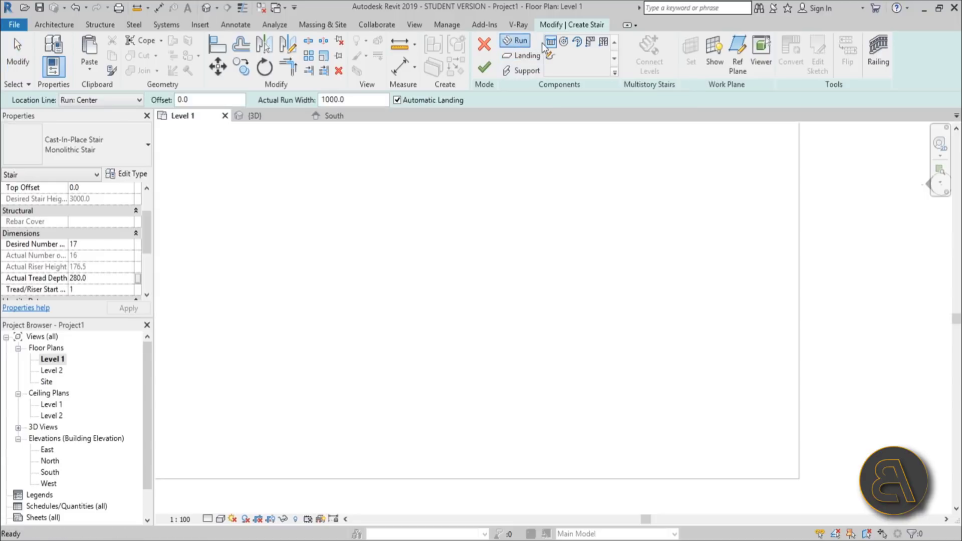
{"action": "left_click", "coordinate": [459, 418]}
{"action": "left_click", "coordinate": [460, 273]}
{"action": "key", "text": "Escape"}
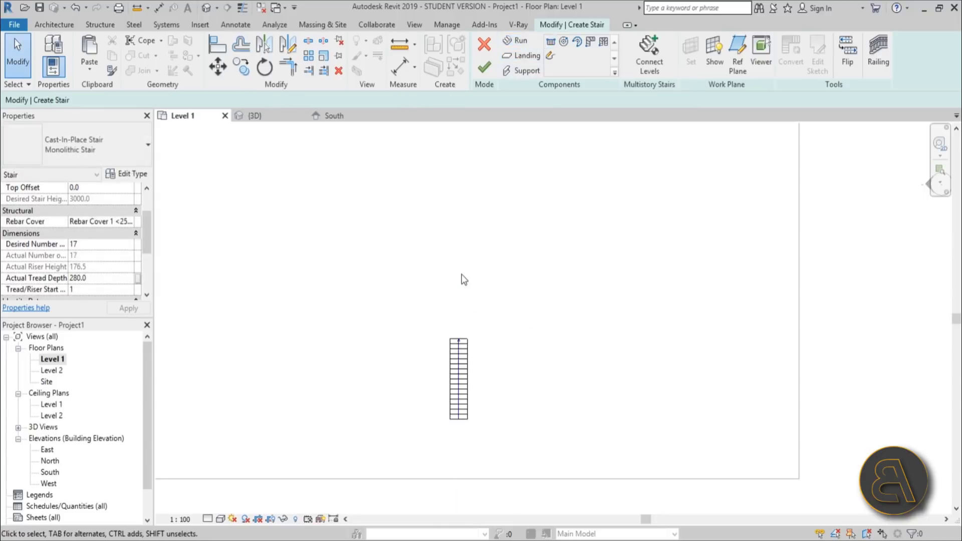
Rotate the stair run half a turn so that it climbs in the opposite direction.
{"action": "left_click", "coordinate": [466, 372]}
{"action": "scroll", "coordinate": [520, 325], "scroll_direction": "down", "scroll_amount": 3}
{"action": "middle_click_drag", "start_coordinate": [520, 325], "coordinate": [506, 308]}
{"action": "scroll", "coordinate": [494, 304], "scroll_direction": "up", "scroll_amount": 3}
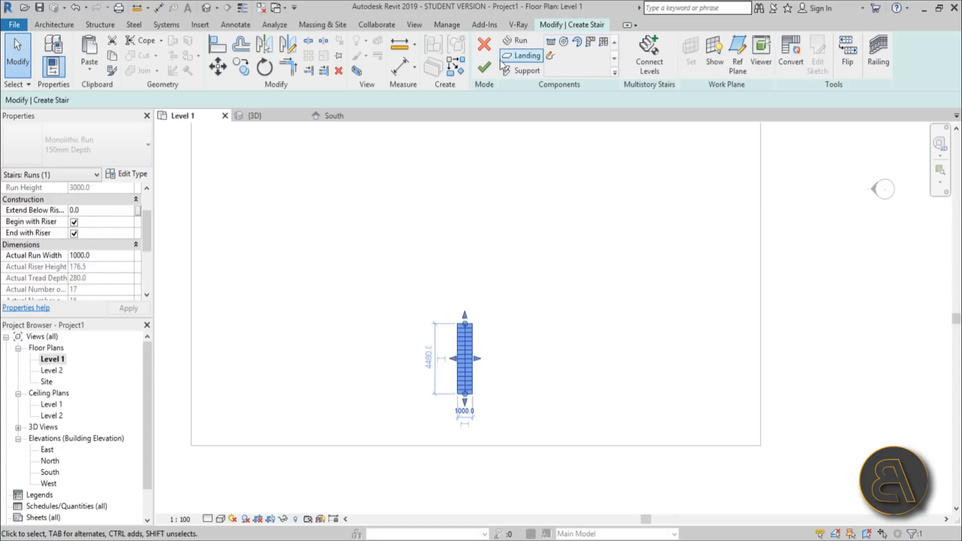
{"action": "left_click", "coordinate": [265, 67]}
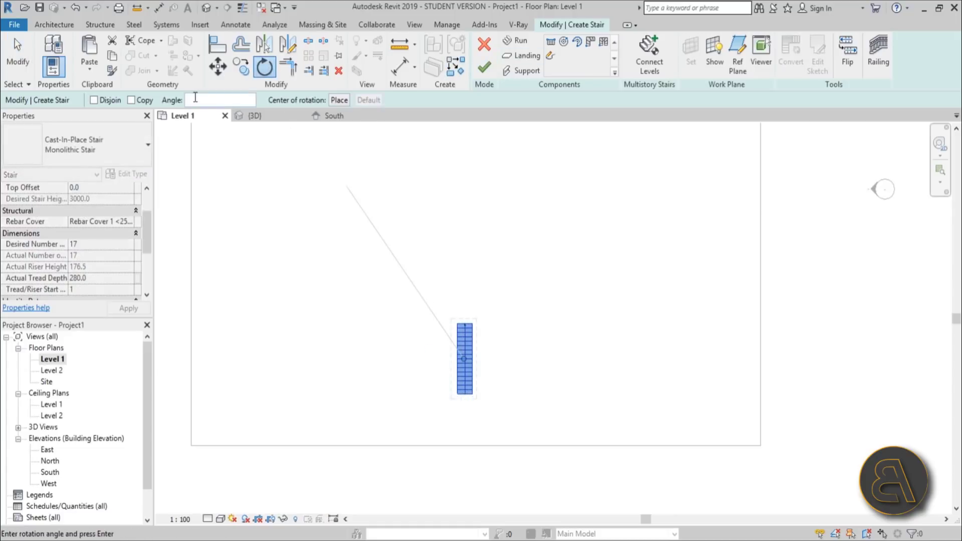
{"action": "key", "text": "Return"}
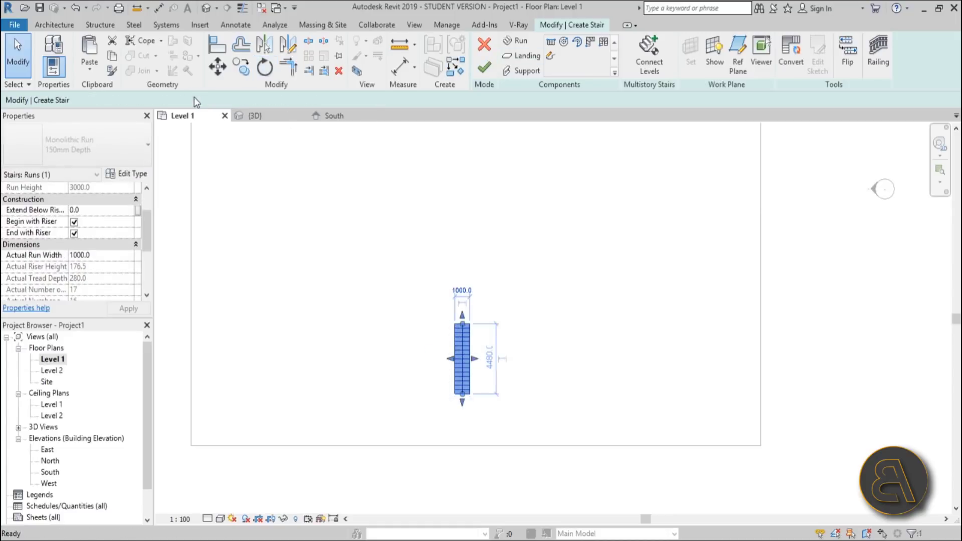
Shift the rotated run slightly to the right and finish the stair.
{"action": "left_click", "coordinate": [567, 321]}
{"action": "scroll", "coordinate": [512, 385], "scroll_direction": "up", "scroll_amount": 3}
{"action": "left_click", "coordinate": [449, 387]}
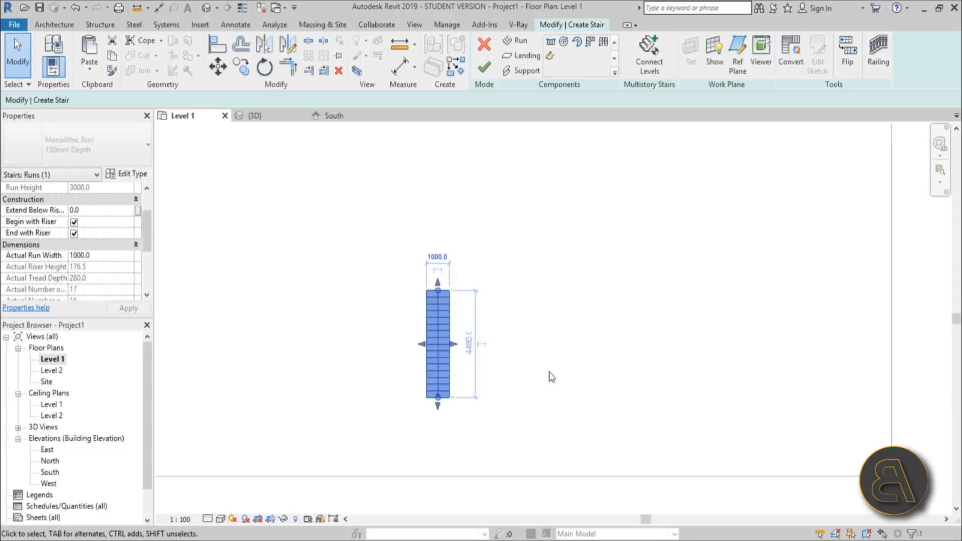
{"action": "left_click", "coordinate": [636, 363]}
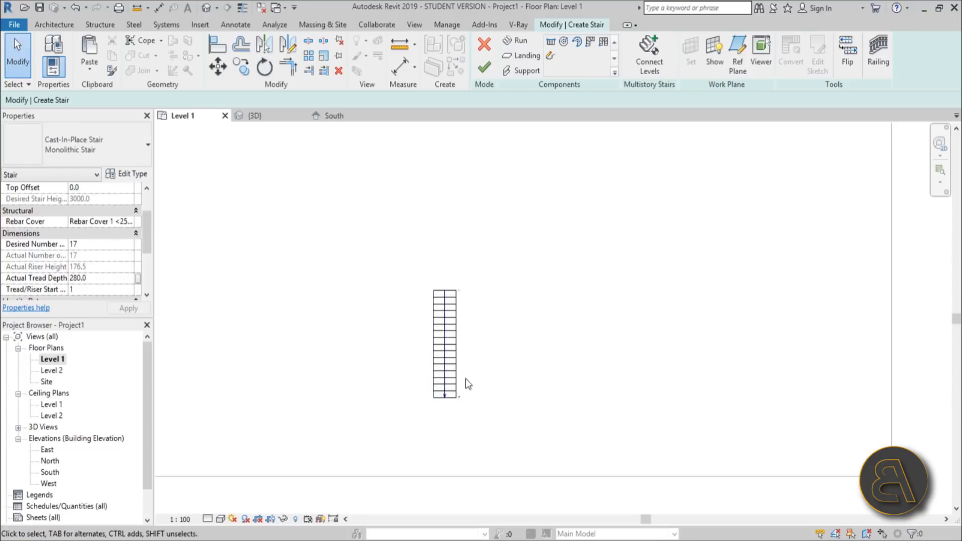
{"action": "left_click", "coordinate": [448, 374]}
{"action": "left_click", "coordinate": [508, 370]}
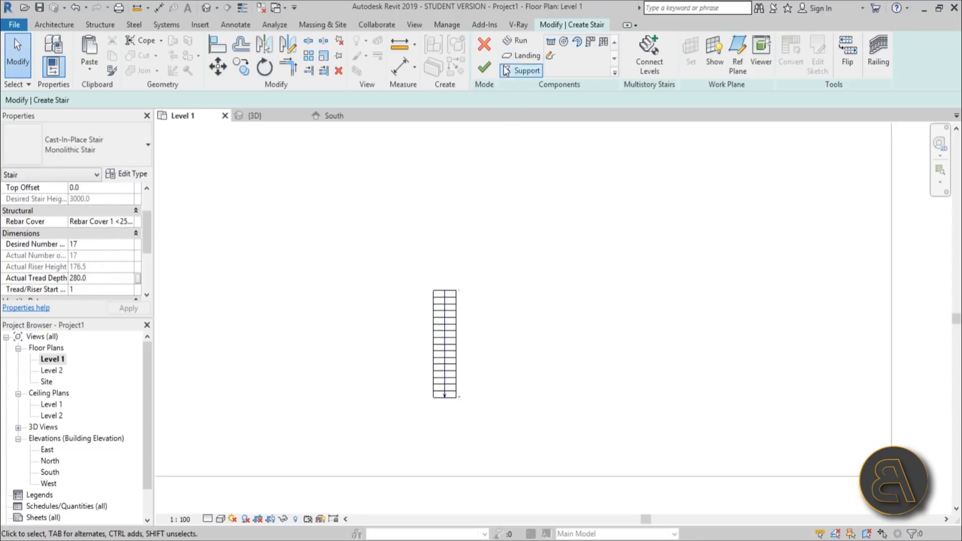
{"action": "left_click", "coordinate": [484, 68]}
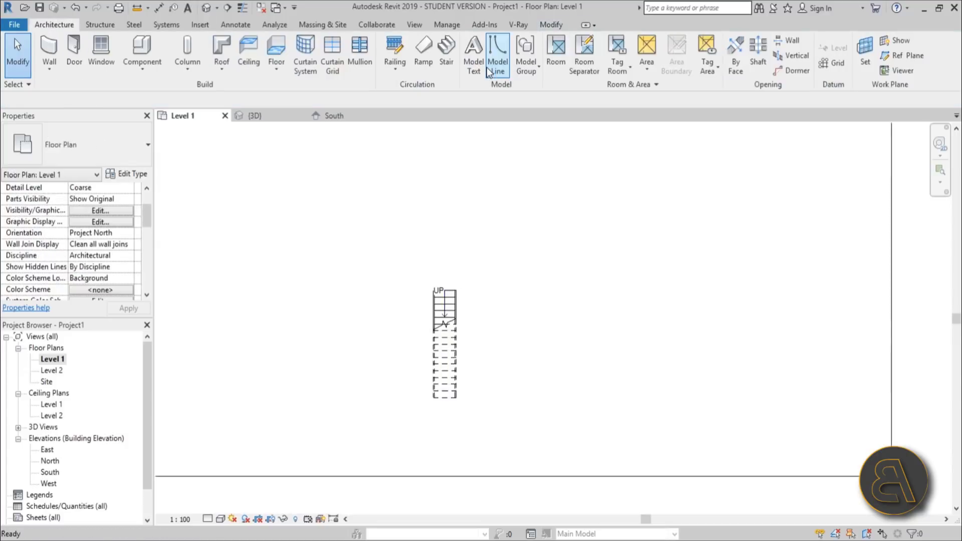
Delete the stair's UP path annotation in the Level 1 plan, and delete both stair railings in the 3D view.
{"action": "left_click", "coordinate": [447, 287]}
{"action": "key", "text": "Delete"}
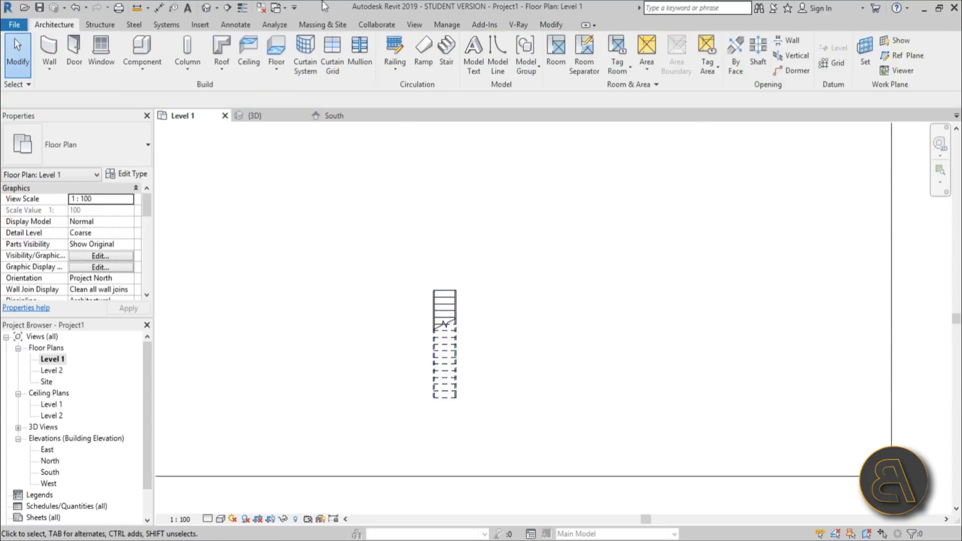
{"action": "left_click", "coordinate": [206, 8]}
{"action": "middle_click_drag", "start_coordinate": [444, 294], "coordinate": [613, 336], "text": "shift"}
{"action": "scroll", "coordinate": [418, 317], "scroll_direction": "up", "scroll_amount": 6}
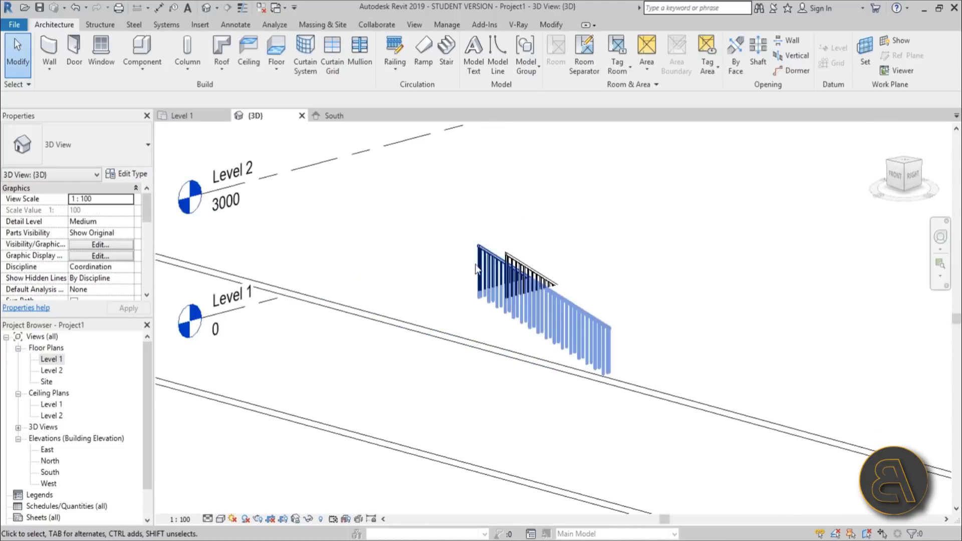
{"action": "left_click", "coordinate": [476, 269]}
{"action": "key", "text": "Delete"}
{"action": "left_click", "coordinate": [514, 262]}
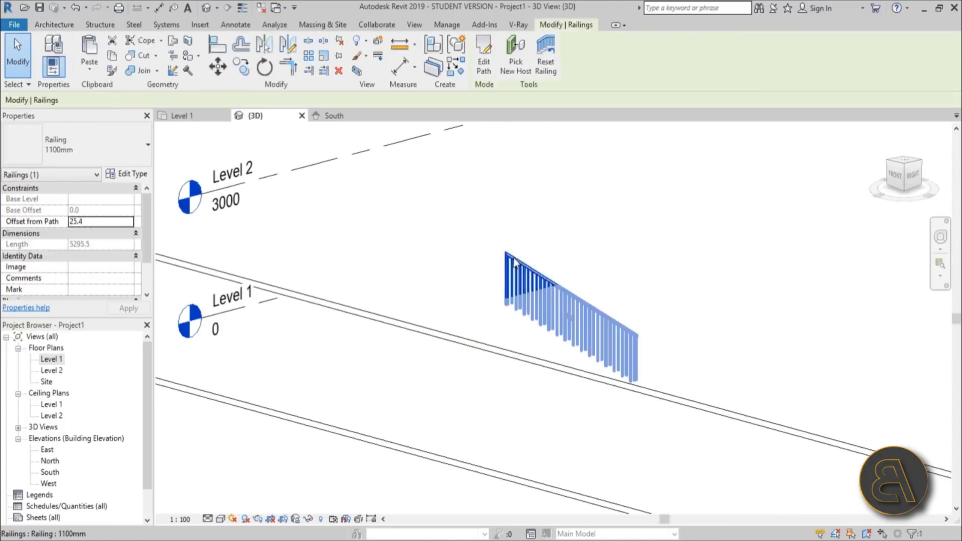
{"action": "key", "text": "Delete"}
Delete the Level 2 floor in the 3D view.
{"action": "scroll", "coordinate": [514, 261], "scroll_direction": "down", "scroll_amount": 5}
{"action": "middle_click_drag", "start_coordinate": [514, 262], "coordinate": [546, 337], "text": "shift"}
{"action": "scroll", "coordinate": [545, 338], "scroll_direction": "down", "scroll_amount": 3}
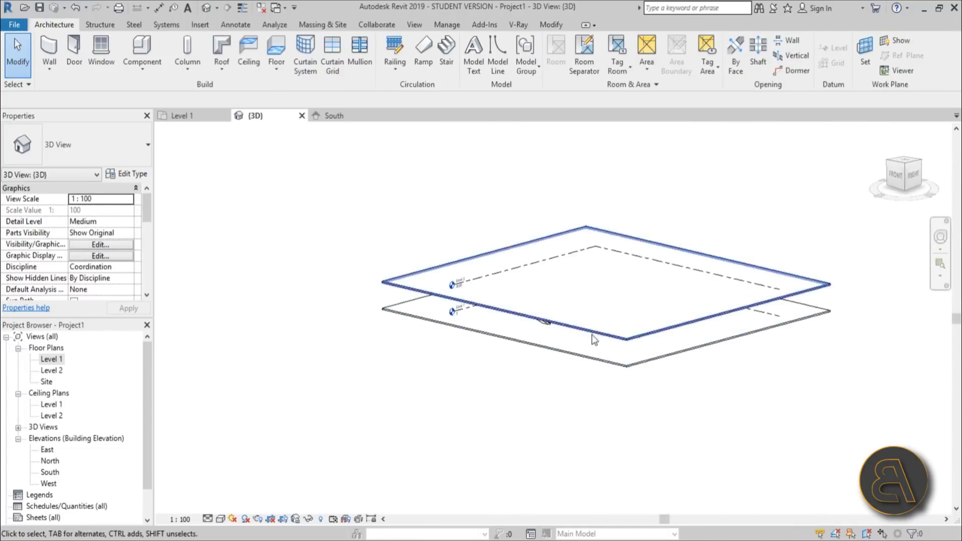
{"action": "left_click", "coordinate": [591, 335]}
{"action": "scroll", "coordinate": [508, 359], "scroll_direction": "up", "scroll_amount": 3}
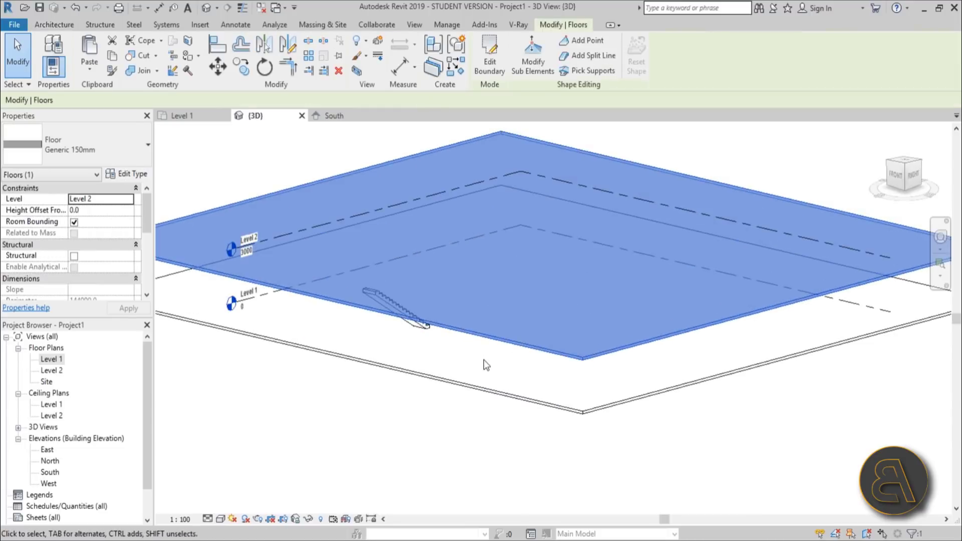
{"action": "left_click", "coordinate": [483, 360]}
Edit the Level 1 floor's boundary, moving its edges inward to leave a much smaller floor around the stair.
{"action": "left_click", "coordinate": [460, 385]}
{"action": "scroll", "coordinate": [465, 333], "scroll_direction": "down", "scroll_amount": 4}
{"action": "scroll", "coordinate": [481, 279], "scroll_direction": "up", "scroll_amount": 4}
{"action": "left_click", "coordinate": [488, 70]}
{"action": "left_click_drag", "start_coordinate": [377, 261], "coordinate": [555, 349]}
{"action": "left_click_drag", "start_coordinate": [596, 244], "coordinate": [493, 338]}
{"action": "middle_click_drag", "start_coordinate": [591, 444], "coordinate": [523, 230], "text": "shift"}
{"action": "left_click", "coordinate": [484, 67]}
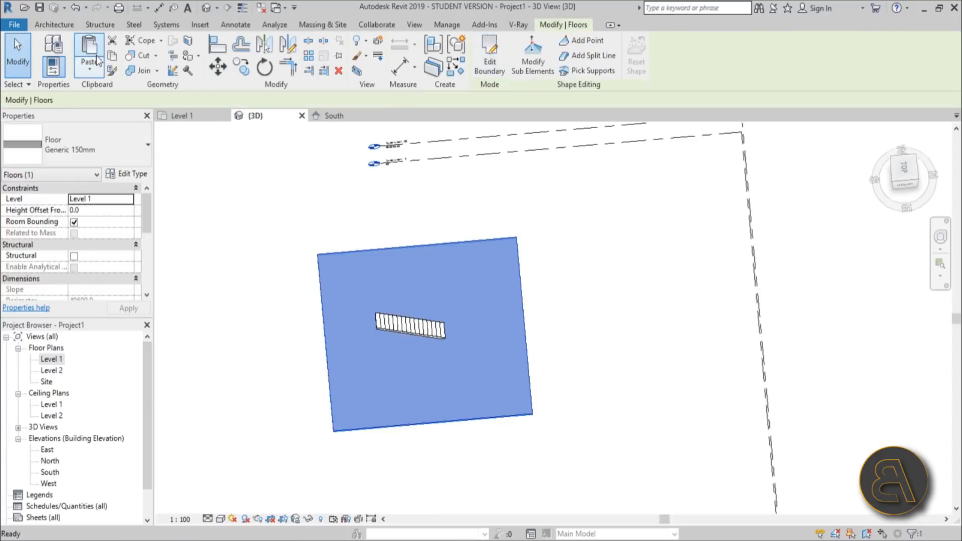
Copy the reduced Level 1 floor to the clipboard.
{"action": "key", "text": "Escape"}
{"action": "left_click", "coordinate": [441, 240]}
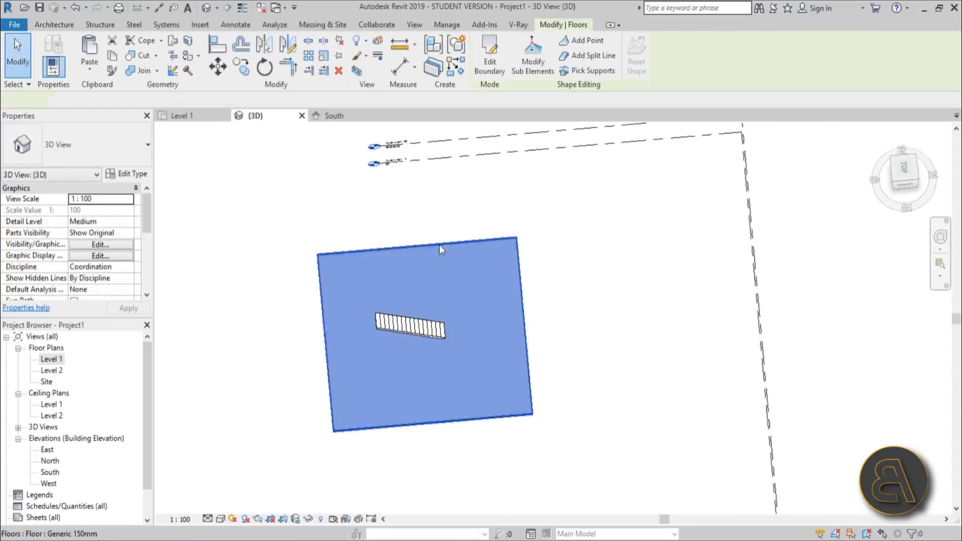
{"action": "left_click", "coordinate": [112, 56]}
Try to paste the copied floor aligned to a selected level.
{"action": "left_click", "coordinate": [92, 73]}
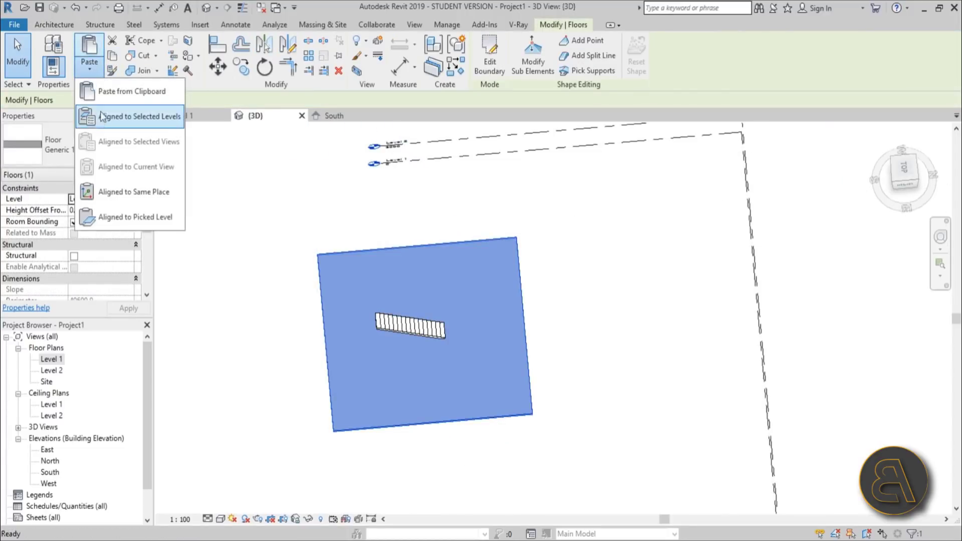
{"action": "left_click", "coordinate": [103, 116]}
{"action": "key", "text": "Return"}
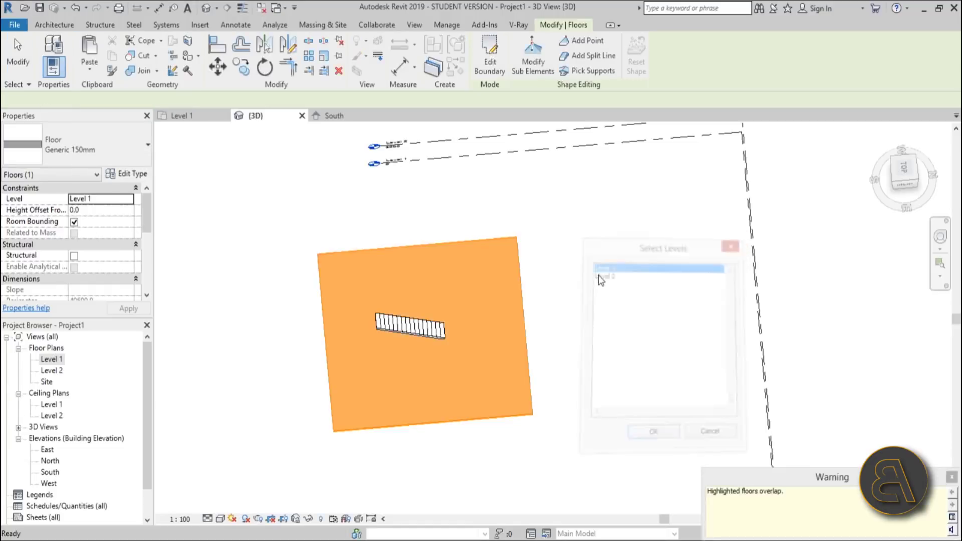
{"action": "key", "text": "Escape"}
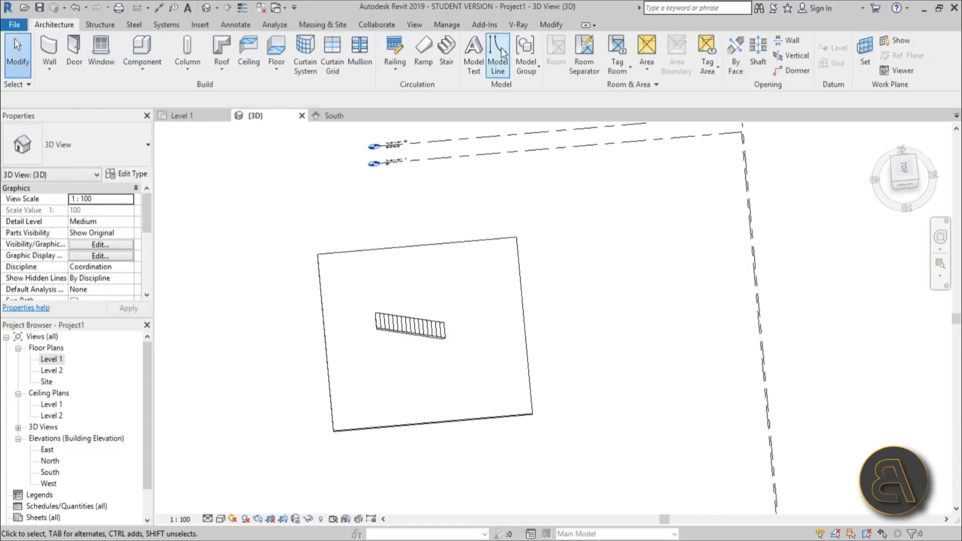
Paste the copied floor aligned to Level 2.
{"action": "left_click", "coordinate": [551, 25]}
{"action": "left_click", "coordinate": [89, 69]}
{"action": "left_click", "coordinate": [131, 126]}
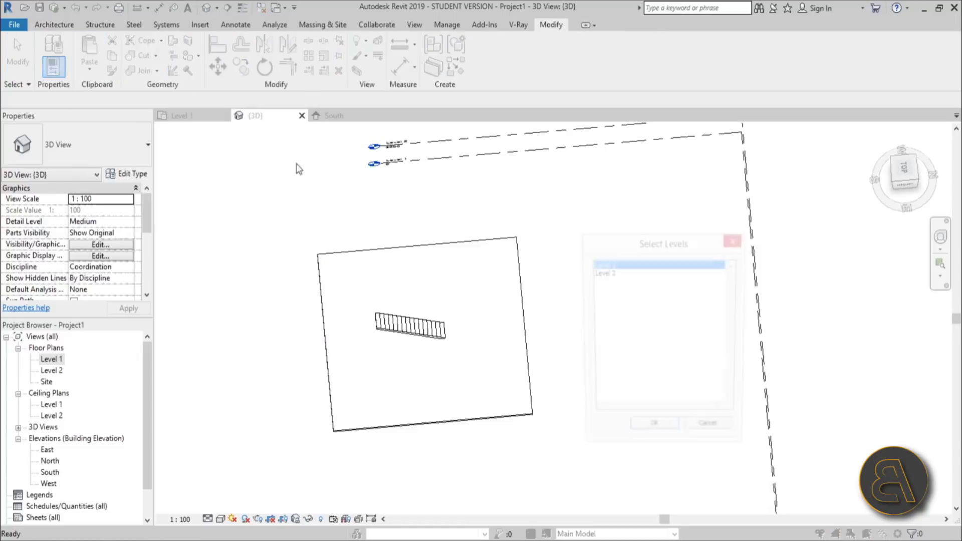
{"action": "left_click", "coordinate": [597, 276]}
{"action": "key", "text": "Return"}
{"action": "left_click", "coordinate": [561, 296]}
Start editing the boundary of the Level 2 floor and switch to the Level 2 floor plan.
{"action": "middle_click_drag", "start_coordinate": [514, 426], "coordinate": [401, 325], "text": "shift"}
{"action": "scroll", "coordinate": [380, 365], "scroll_direction": "up", "scroll_amount": 4}
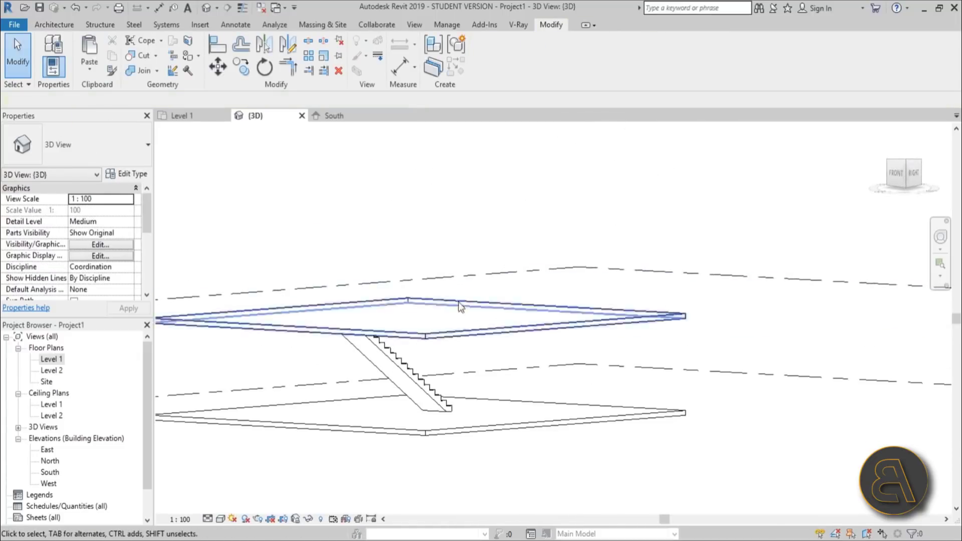
{"action": "left_click", "coordinate": [379, 362]}
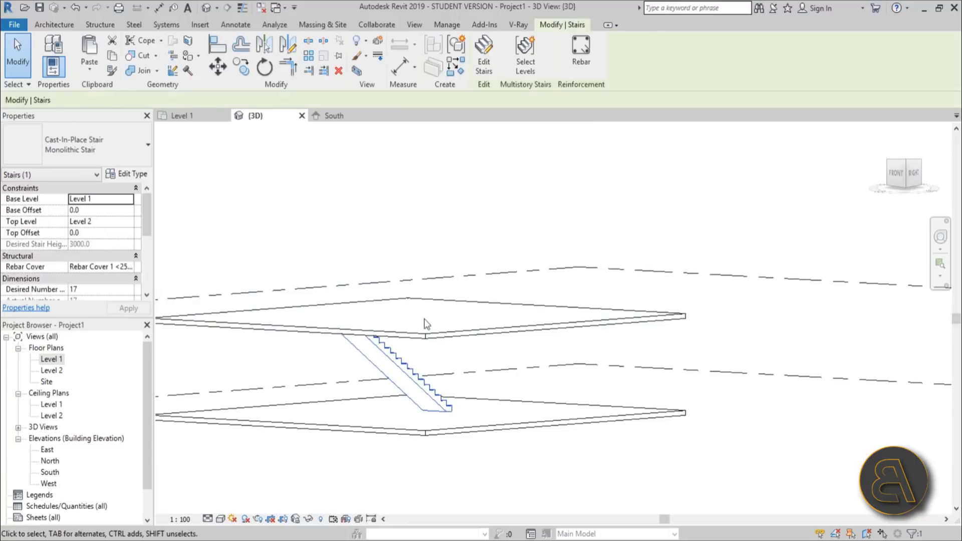
{"action": "left_click", "coordinate": [411, 341]}
{"action": "middle_click_drag", "start_coordinate": [513, 266], "coordinate": [483, 369], "text": "shift"}
{"action": "left_click", "coordinate": [486, 73]}
{"action": "middle_click_drag", "start_coordinate": [386, 350], "coordinate": [169, 370], "text": "shift"}
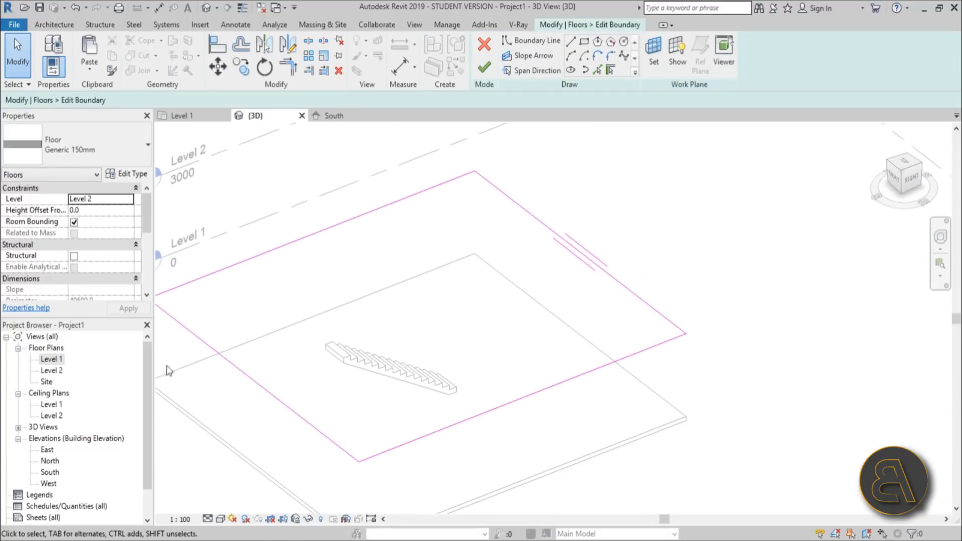
{"action": "double_click", "coordinate": [60, 371]}
{"action": "scroll", "coordinate": [430, 338], "scroll_direction": "up", "scroll_amount": 5}
{"action": "middle_click_drag", "start_coordinate": [561, 399], "coordinate": [493, 360]}
Cut a rectangular opening in the Level 2 floor along the stair's outline, 4480 long, and finish the boundary.
{"action": "left_click", "coordinate": [584, 44]}
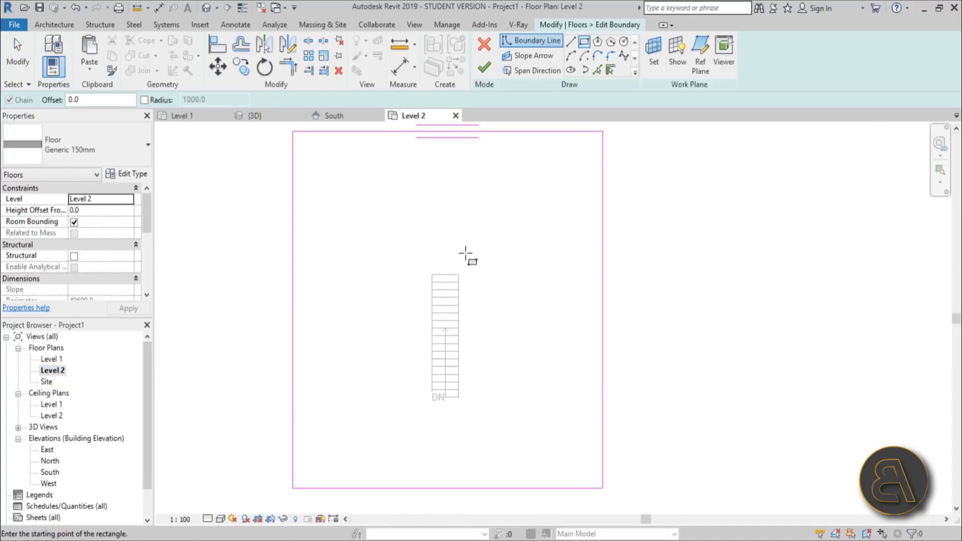
{"action": "left_click", "coordinate": [432, 275]}
{"action": "scroll", "coordinate": [458, 434], "scroll_direction": "up", "scroll_amount": 4}
{"action": "left_click", "coordinate": [468, 379]}
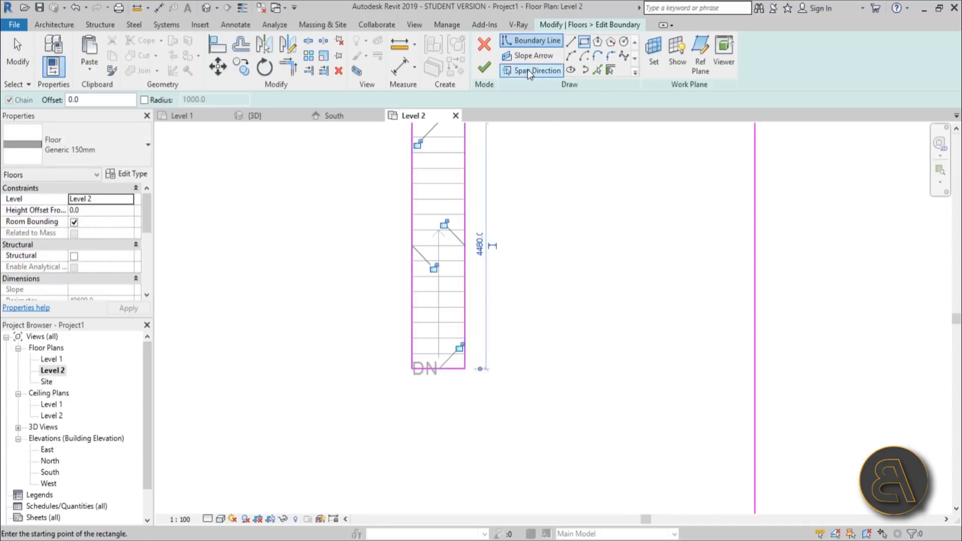
{"action": "left_click", "coordinate": [484, 68]}
{"action": "key", "text": "Escape"}
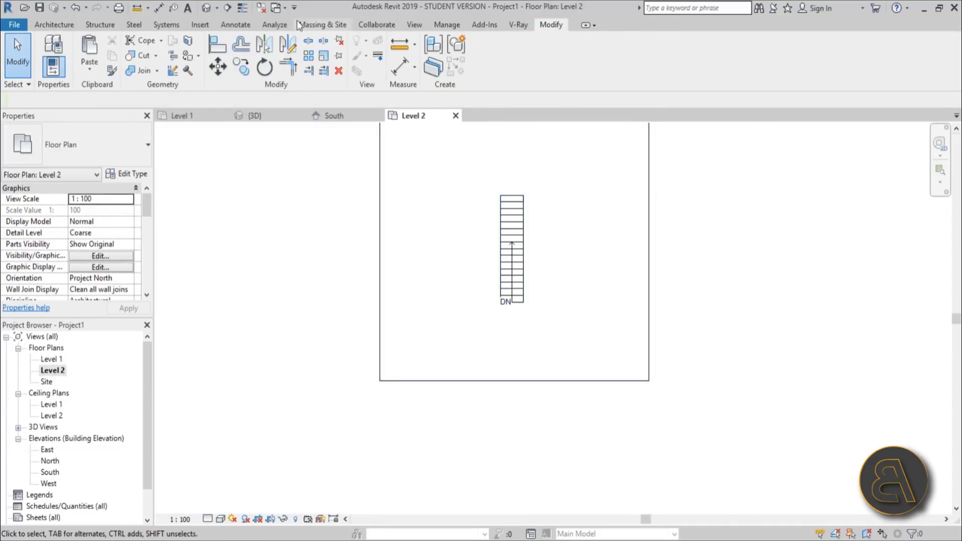
Examine the stair and the new floor opening from several sides in the 3D view.
{"action": "left_click", "coordinate": [206, 8]}
{"action": "middle_click_drag", "start_coordinate": [666, 326], "coordinate": [375, 200], "text": "shift"}
{"action": "middle_click_drag", "start_coordinate": [419, 415], "coordinate": [475, 464], "text": "shift"}
{"action": "key", "text": "Escape"}
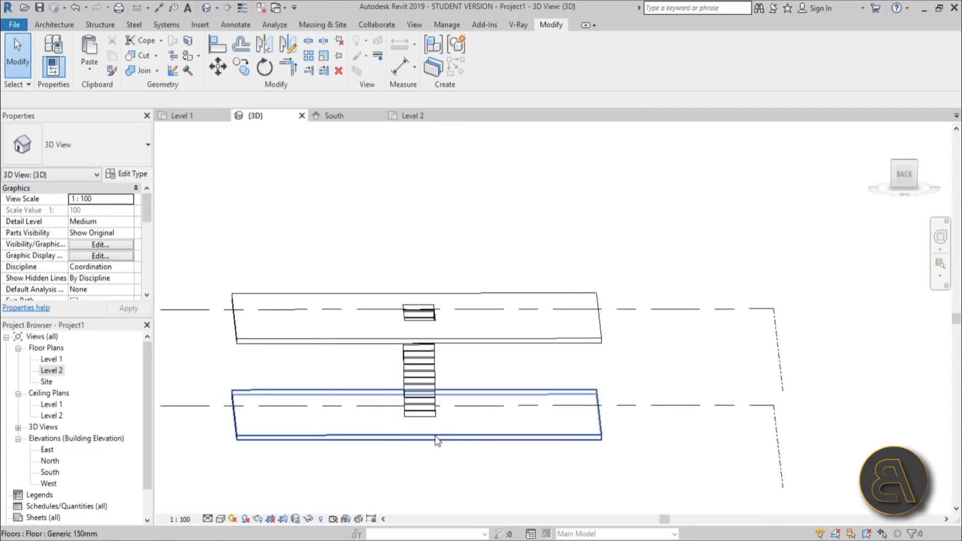
Open the North elevation and examine the stair between the two floors.
{"action": "double_click", "coordinate": [50, 461]}
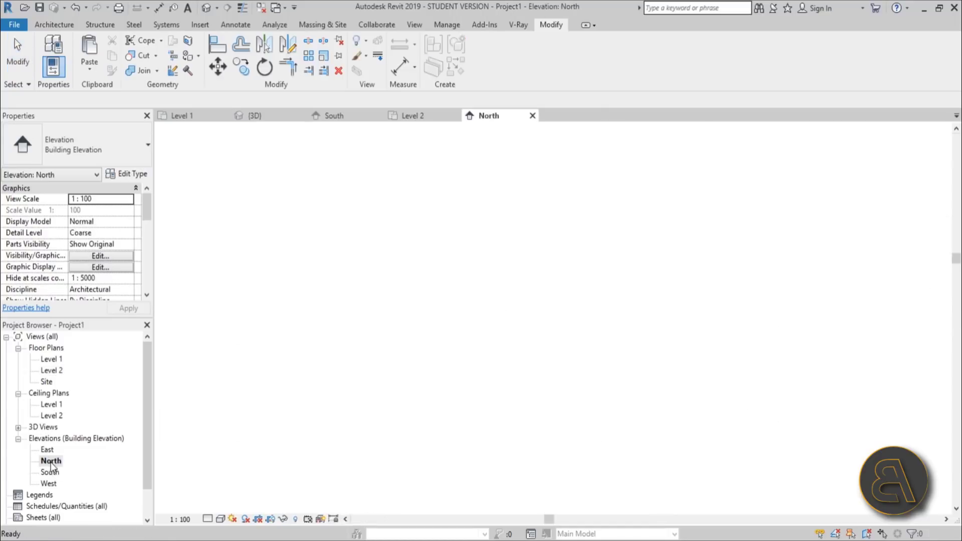
{"action": "scroll", "coordinate": [610, 360], "scroll_direction": "up", "scroll_amount": 3}
{"action": "left_click", "coordinate": [609, 347]}
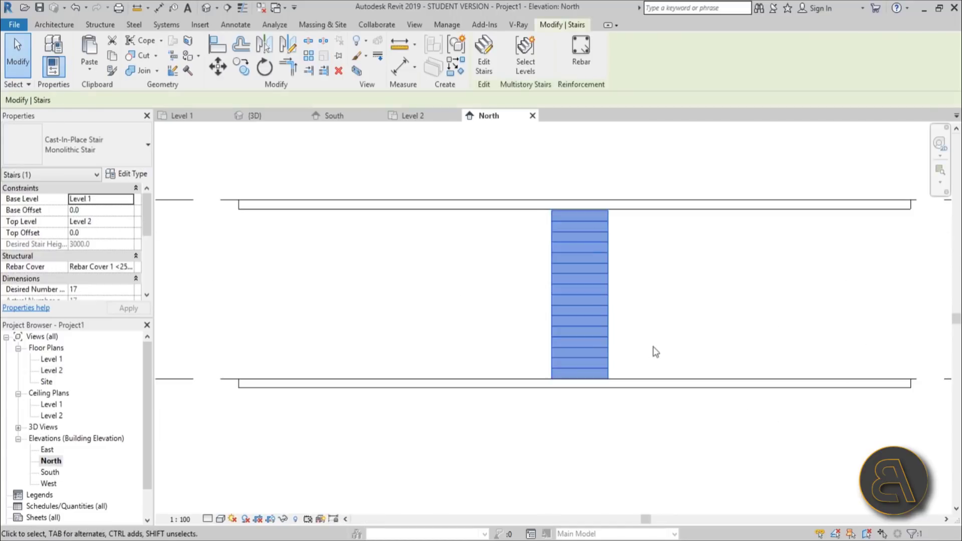
{"action": "scroll", "coordinate": [521, 337], "scroll_direction": "up", "scroll_amount": 3}
{"action": "left_click", "coordinate": [506, 301]}
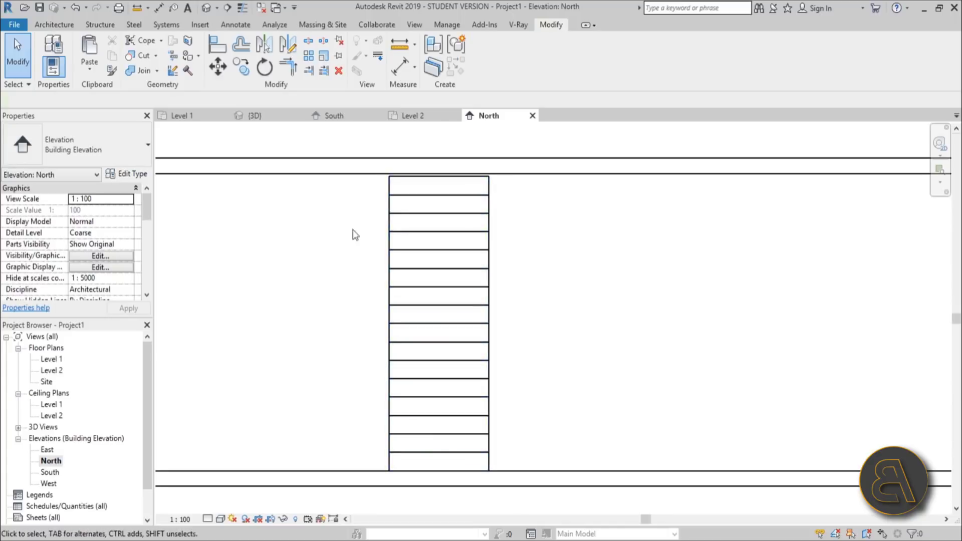
{"action": "left_click", "coordinate": [442, 361]}
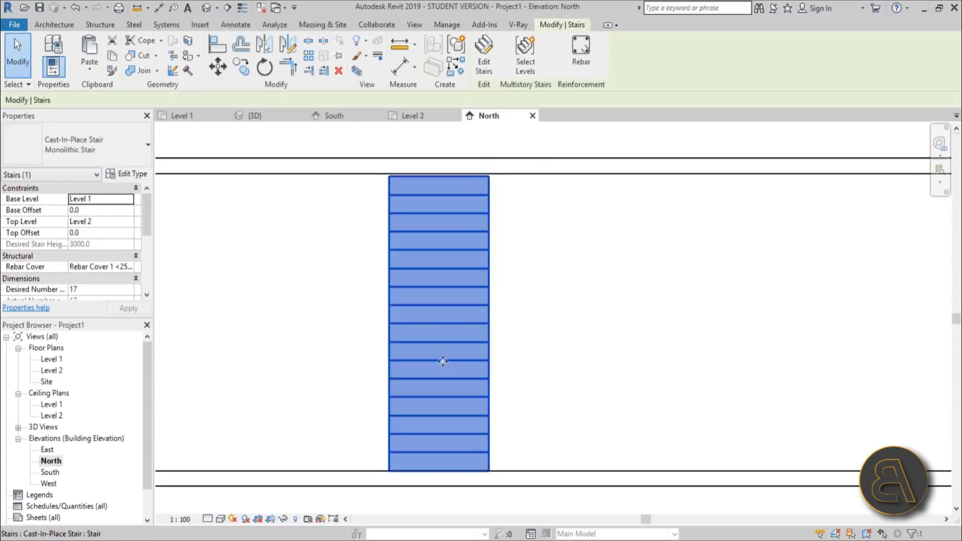
{"action": "left_click", "coordinate": [577, 350]}
Create a new in-place model in the Stairs family category.
{"action": "left_click", "coordinate": [64, 28]}
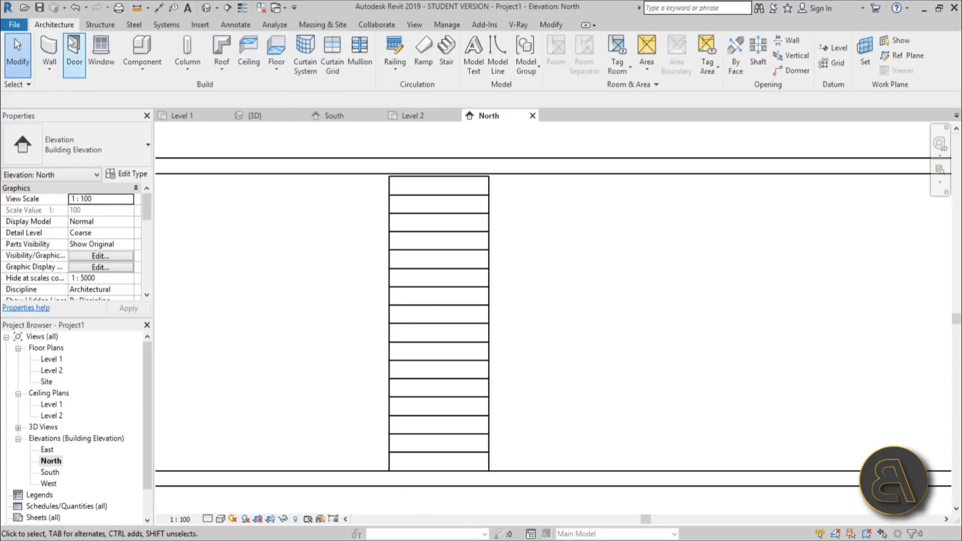
{"action": "left_click", "coordinate": [141, 69]}
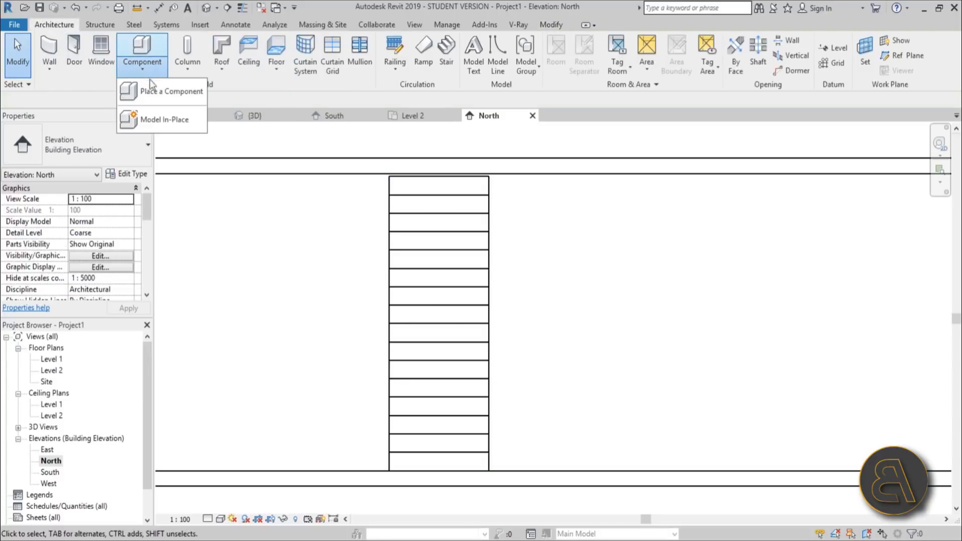
{"action": "left_click", "coordinate": [163, 123]}
{"action": "scroll", "coordinate": [423, 251], "scroll_direction": "down", "scroll_amount": 2}
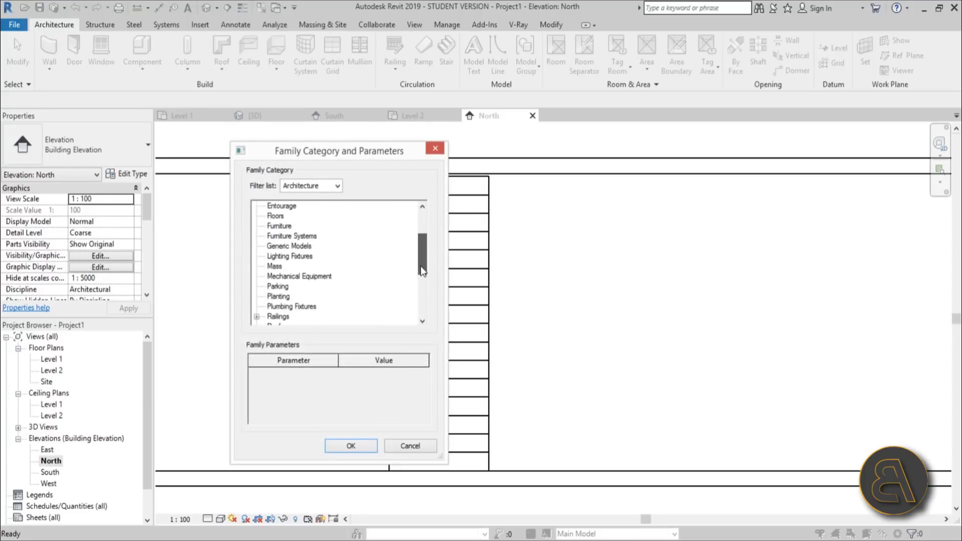
{"action": "left_click_drag", "start_coordinate": [420, 265], "coordinate": [417, 289]}
{"action": "left_click", "coordinate": [274, 276]}
{"action": "left_click", "coordinate": [350, 445]}
{"action": "left_click", "coordinate": [423, 351]}
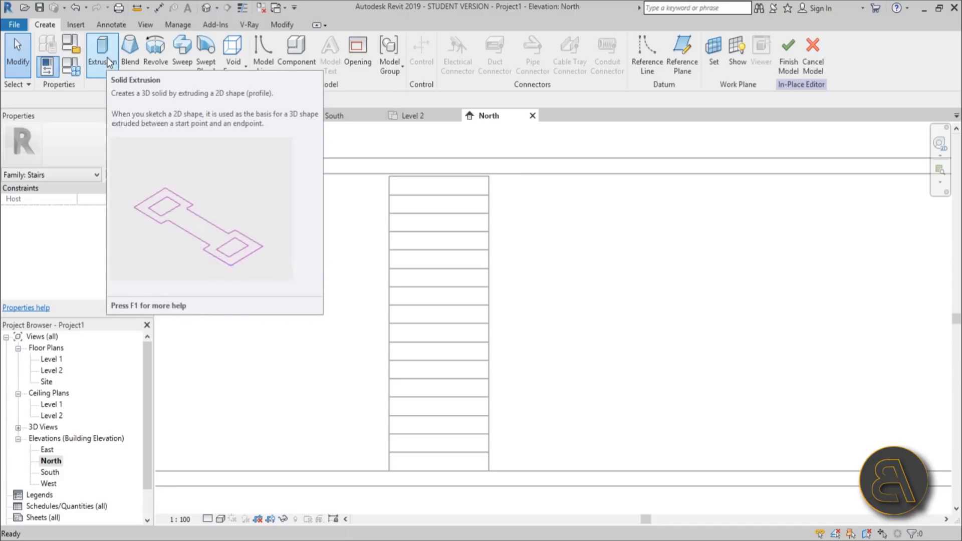
Start a solid extrusion and pick the front face of the stair's lowest riser as its work plane.
{"action": "left_click", "coordinate": [108, 59]}
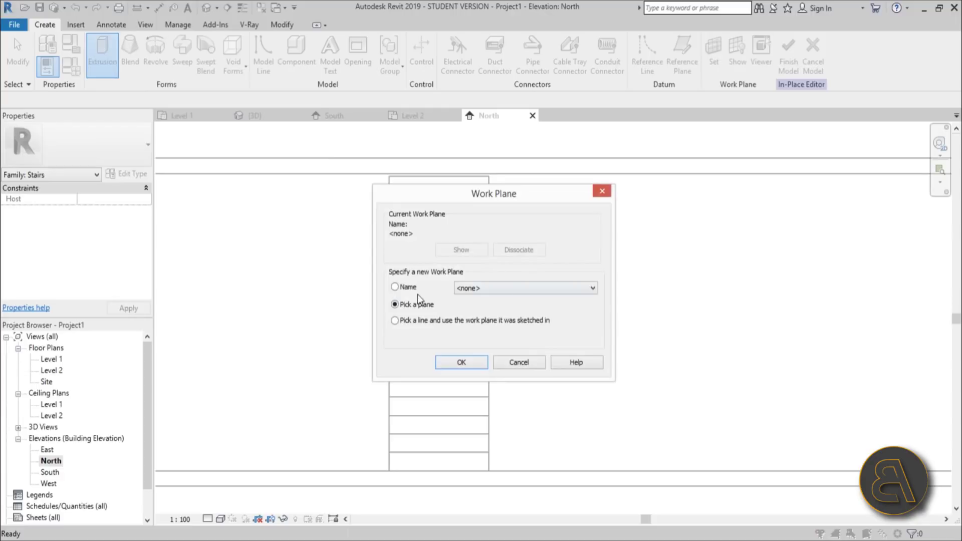
{"action": "left_click_drag", "start_coordinate": [477, 200], "coordinate": [383, 145]}
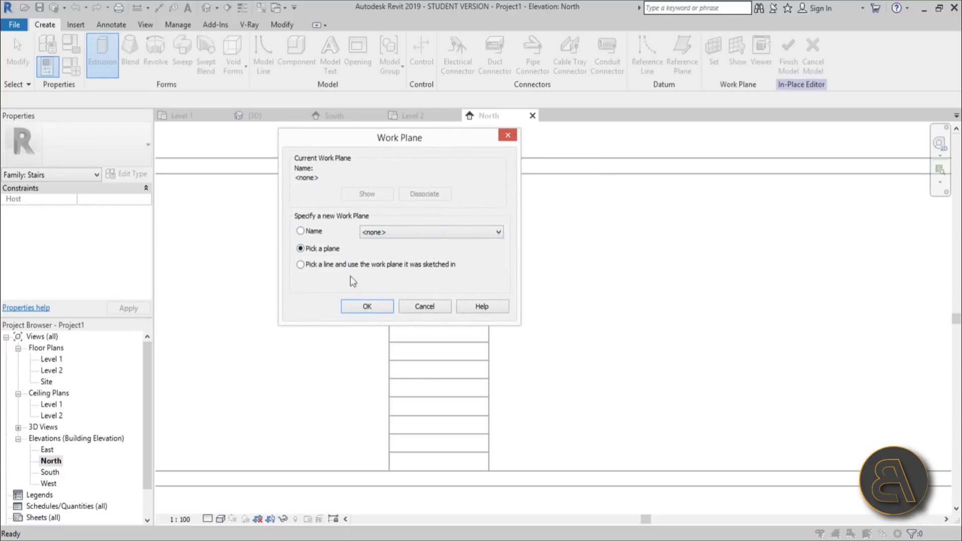
{"action": "left_click", "coordinate": [352, 309]}
{"action": "scroll", "coordinate": [425, 491], "scroll_direction": "up", "scroll_amount": 3}
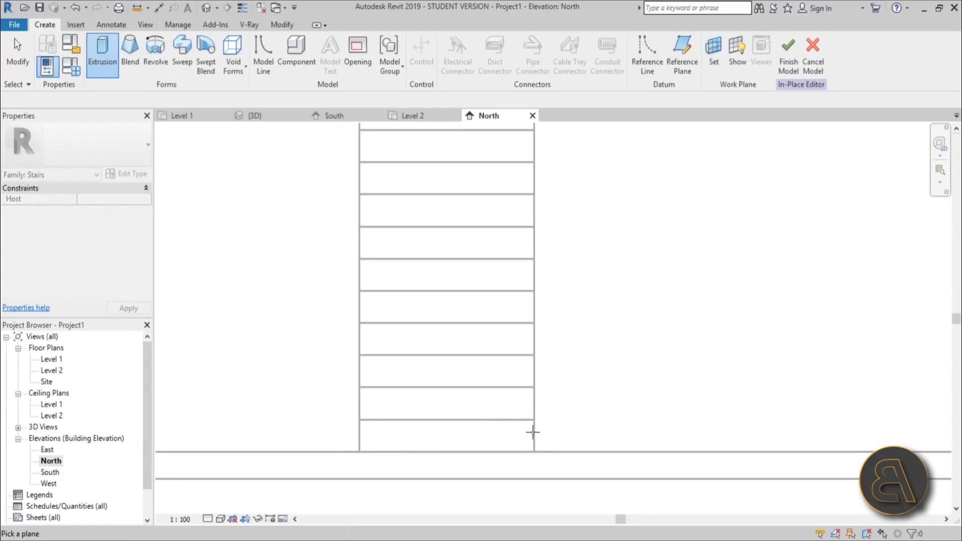
{"action": "left_click", "coordinate": [531, 434]}
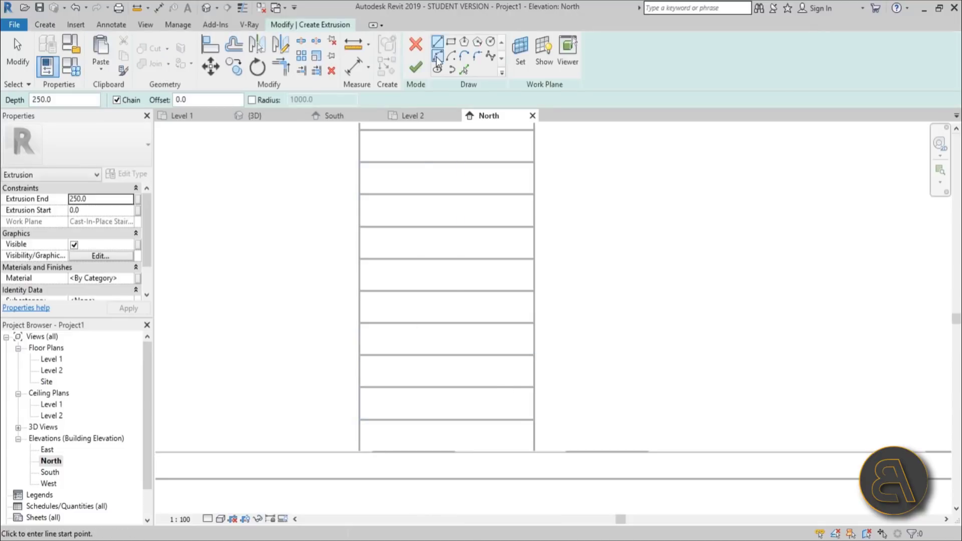
Sketch a U-shaped profile from the lowest riser's top edge and the stair's sides, extending both side lines to the Level 2 floor's underside.
{"action": "left_click", "coordinate": [464, 70]}
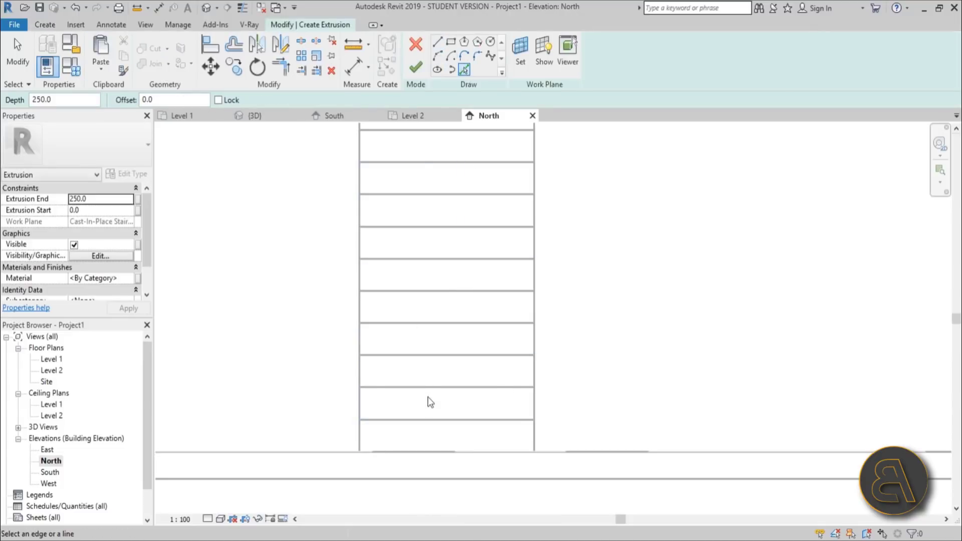
{"action": "left_click", "coordinate": [424, 420]}
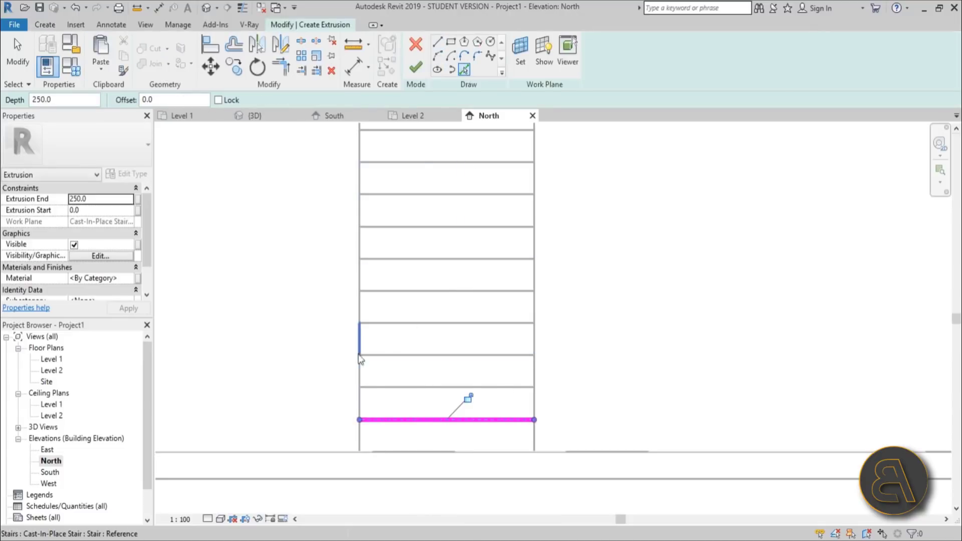
{"action": "left_click", "coordinate": [537, 380]}
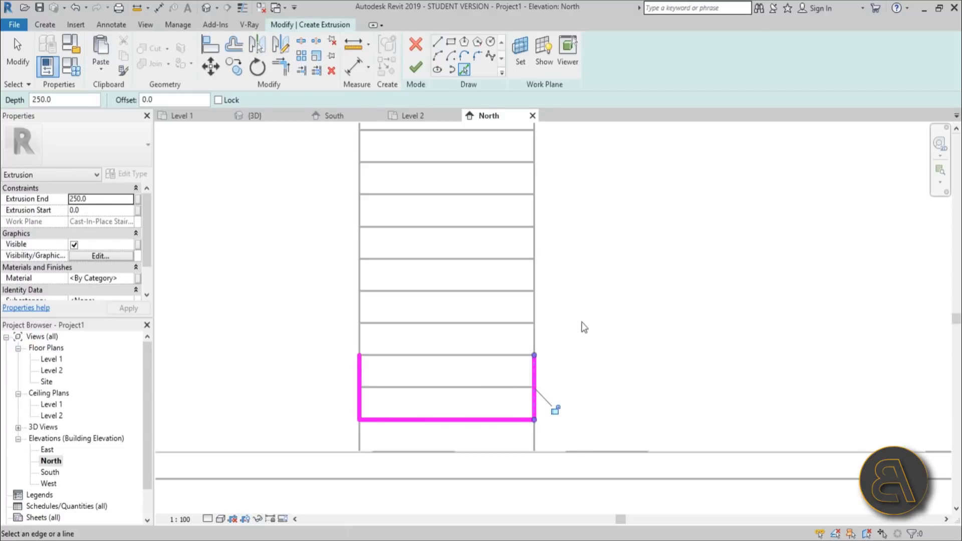
{"action": "scroll", "coordinate": [584, 327], "scroll_direction": "down", "scroll_amount": 4}
{"action": "key", "text": "Escape"}
{"action": "left_click", "coordinate": [491, 355]}
{"action": "left_click_drag", "start_coordinate": [492, 344], "coordinate": [491, 186]}
{"action": "left_click", "coordinate": [557, 355]}
{"action": "left_click_drag", "start_coordinate": [557, 345], "coordinate": [557, 185]}
{"action": "left_click", "coordinate": [567, 185]}
Fillet both lower corners of the U-shaped profile with a 100 radius.
{"action": "scroll", "coordinate": [567, 186], "scroll_direction": "up", "scroll_amount": 8}
{"action": "scroll", "coordinate": [502, 161], "scroll_direction": "down", "scroll_amount": 8}
{"action": "middle_click_drag", "start_coordinate": [469, 215], "coordinate": [451, 179]}
{"action": "scroll", "coordinate": [458, 233], "scroll_direction": "up", "scroll_amount": 2}
{"action": "middle_click_drag", "start_coordinate": [457, 249], "coordinate": [431, 263]}
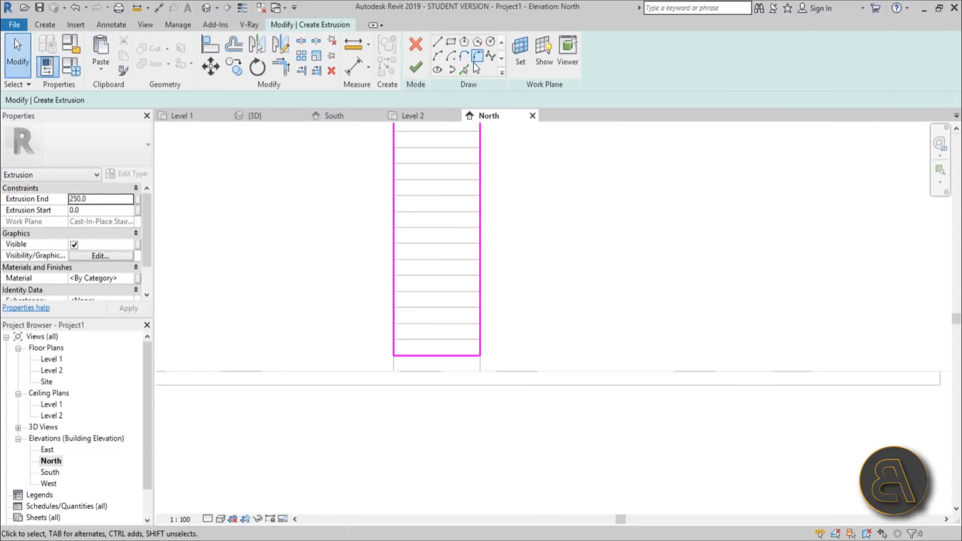
{"action": "left_click", "coordinate": [464, 69]}
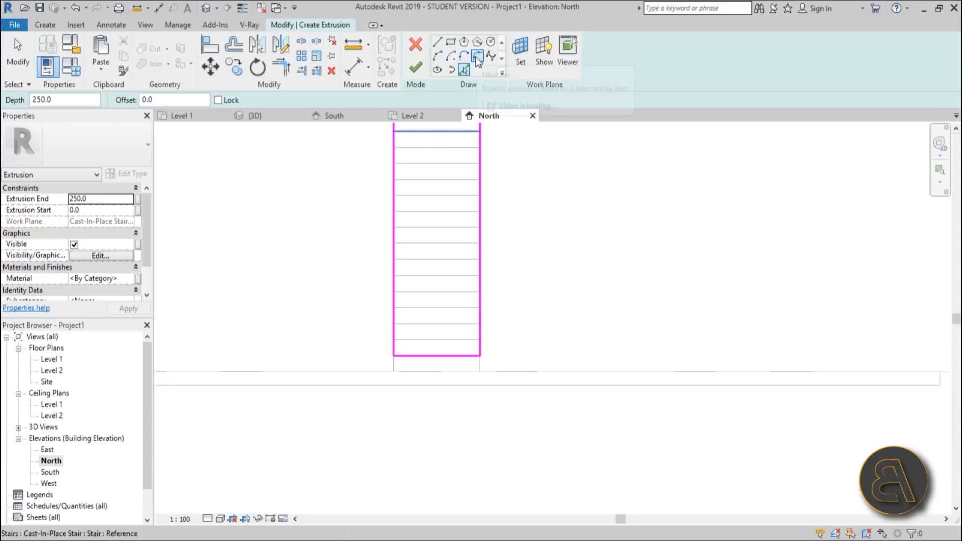
{"action": "left_click", "coordinate": [477, 56]}
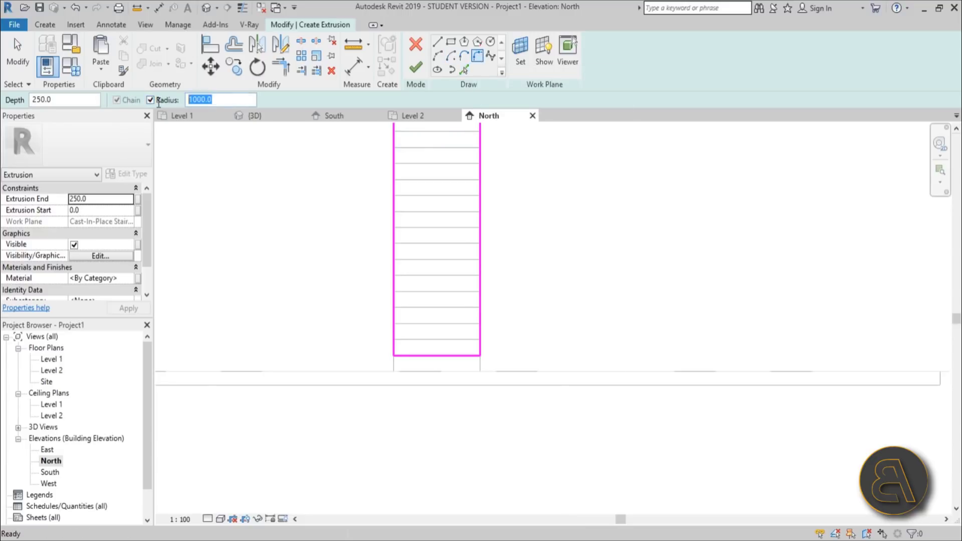
{"action": "type", "text": "10"}
{"action": "left_click", "coordinate": [405, 354]}
{"action": "left_click", "coordinate": [395, 344]}
{"action": "left_click", "coordinate": [457, 355]}
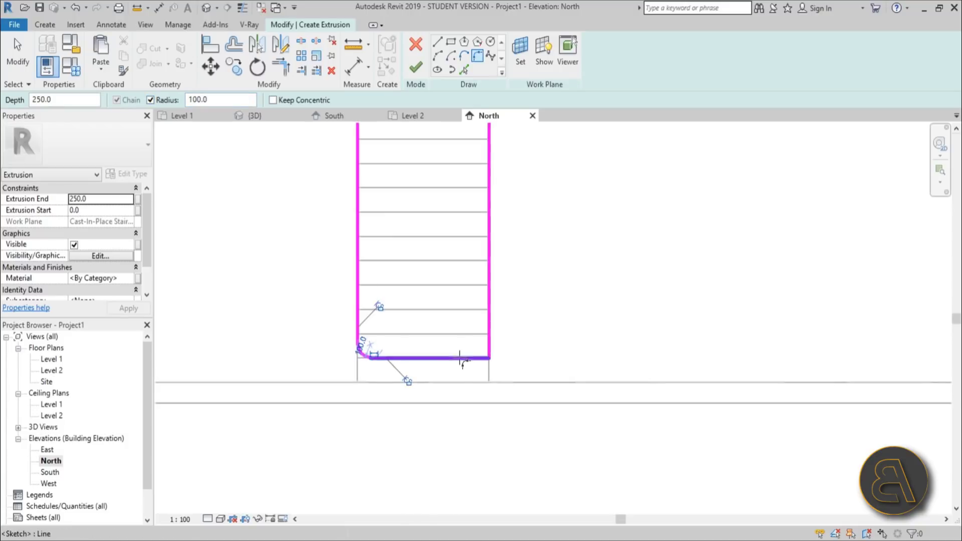
{"action": "left_click", "coordinate": [481, 345]}
{"action": "scroll", "coordinate": [563, 334], "scroll_direction": "down", "scroll_amount": 1}
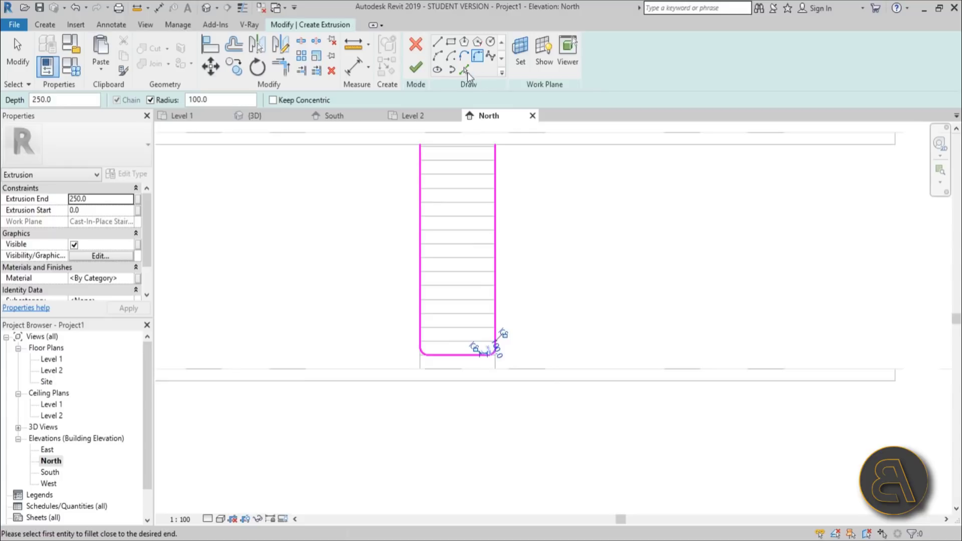
Add copies of both vertical profile lines offset 30 outward from the stair.
{"action": "left_click", "coordinate": [465, 71]}
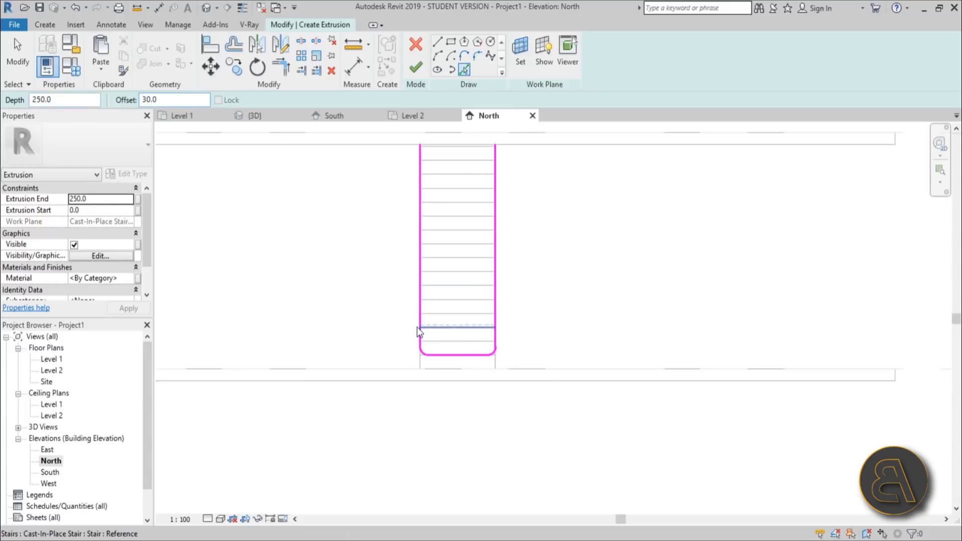
{"action": "scroll", "coordinate": [401, 375], "scroll_direction": "up", "scroll_amount": 5}
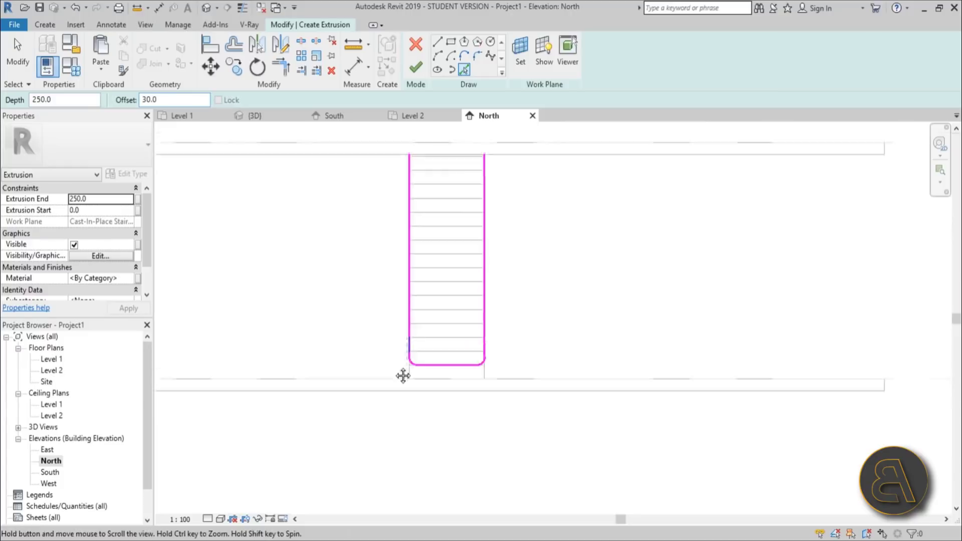
{"action": "scroll", "coordinate": [421, 200], "scroll_direction": "up", "scroll_amount": 10}
{"action": "left_click", "coordinate": [424, 206]}
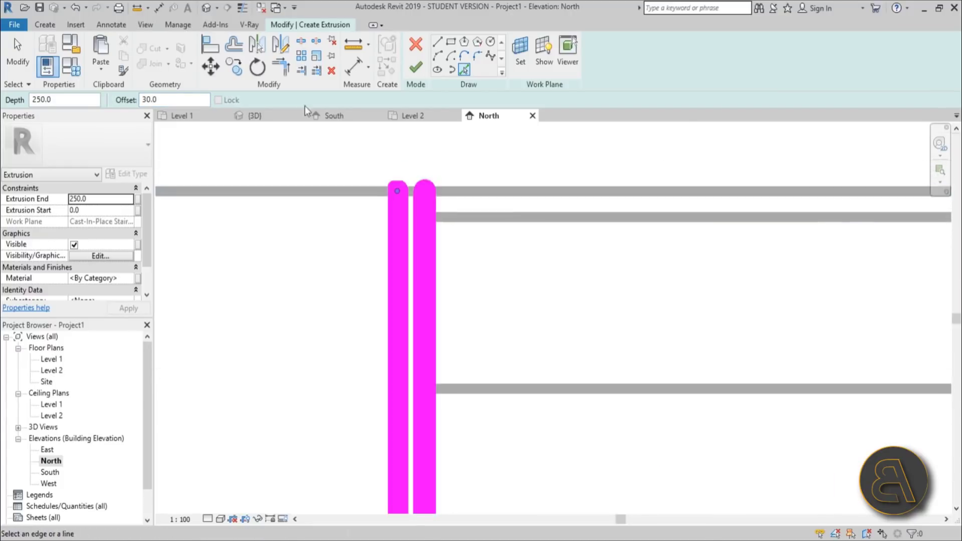
{"action": "scroll", "coordinate": [311, 135], "scroll_direction": "down", "scroll_amount": 5}
{"action": "scroll", "coordinate": [686, 188], "scroll_direction": "up", "scroll_amount": 3}
{"action": "middle_click_drag", "start_coordinate": [568, 133], "coordinate": [486, 234]}
{"action": "scroll", "coordinate": [486, 235], "scroll_direction": "up", "scroll_amount": 1}
{"action": "left_click", "coordinate": [429, 206]}
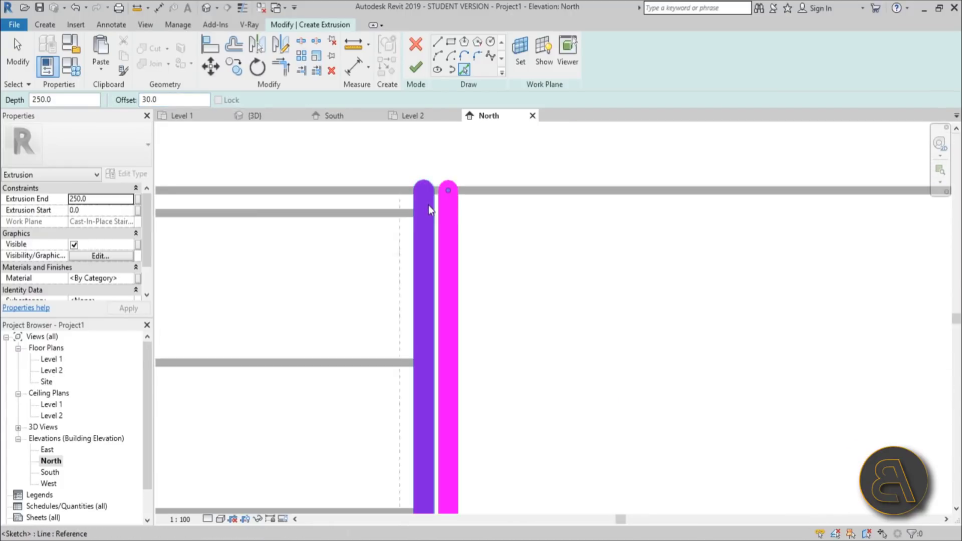
Offset the lower corner arc and the bottom profile line 30 outward.
{"action": "scroll", "coordinate": [551, 212], "scroll_direction": "down", "scroll_amount": 6}
{"action": "middle_click_drag", "start_coordinate": [612, 426], "coordinate": [606, 70]}
{"action": "middle_click_drag", "start_coordinate": [592, 344], "coordinate": [601, 83]}
{"action": "scroll", "coordinate": [461, 242], "scroll_direction": "up", "scroll_amount": 5}
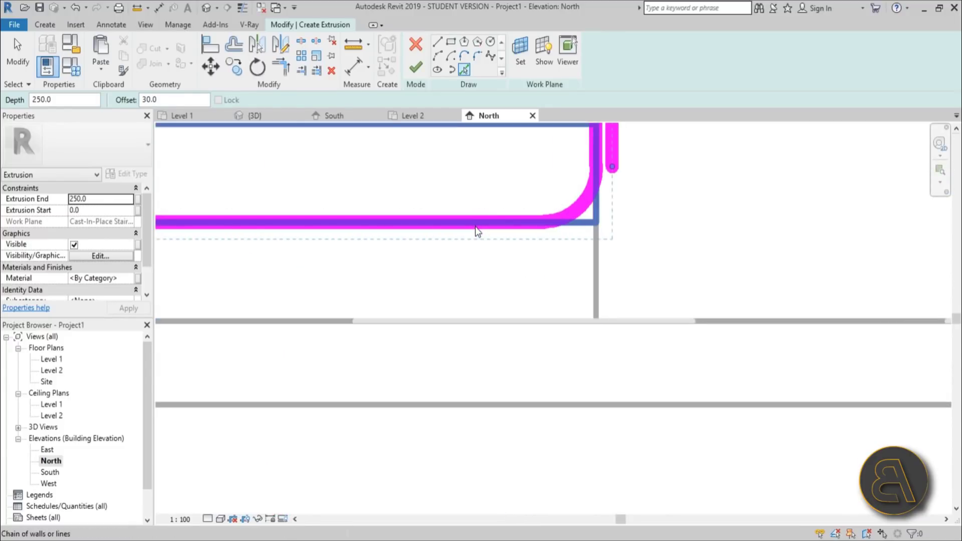
{"action": "left_click", "coordinate": [585, 212]}
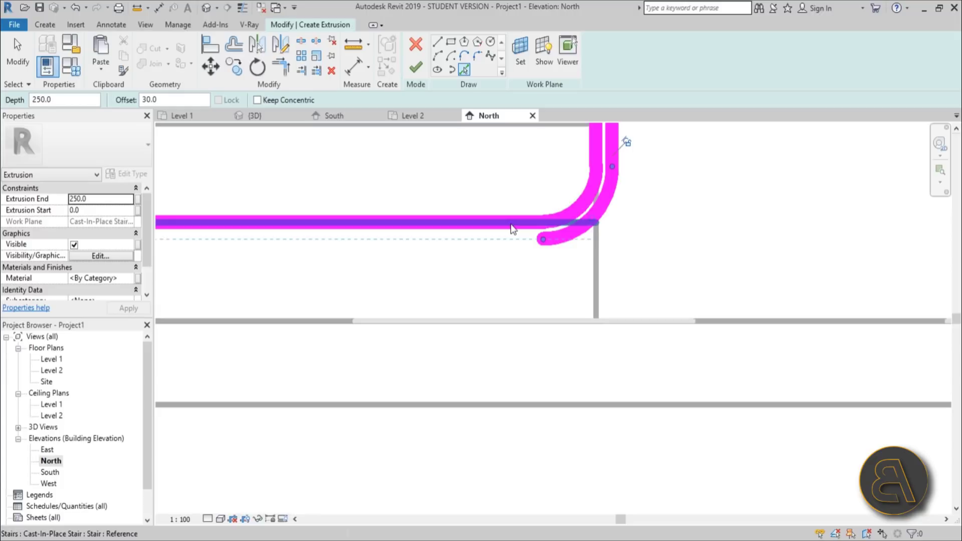
{"action": "left_click", "coordinate": [510, 223]}
{"action": "middle_click_drag", "start_coordinate": [251, 268], "coordinate": [559, 279]}
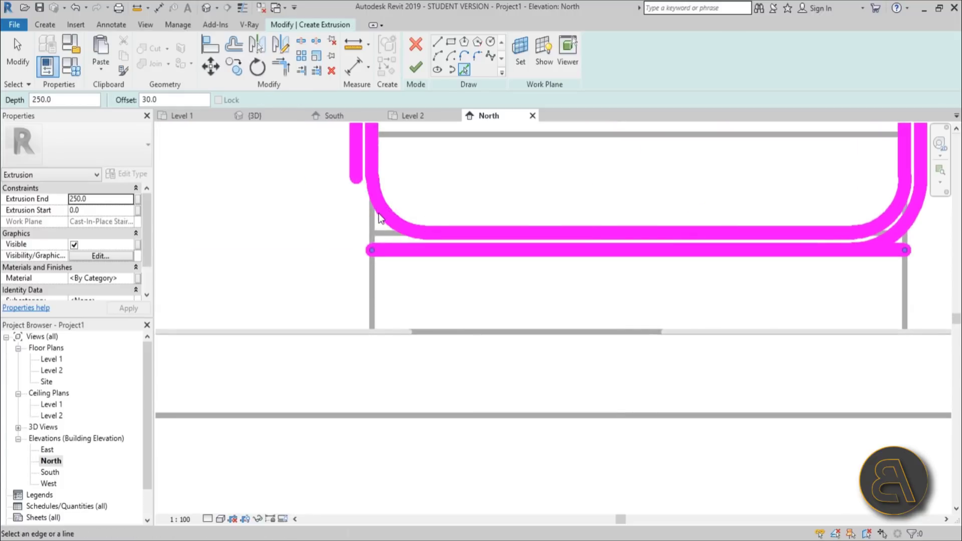
Trim the outer bottom line to the outer corner arcs at both ends.
{"action": "key", "text": "Escape"}
{"action": "key", "text": "t"}
{"action": "key", "text": "r"}
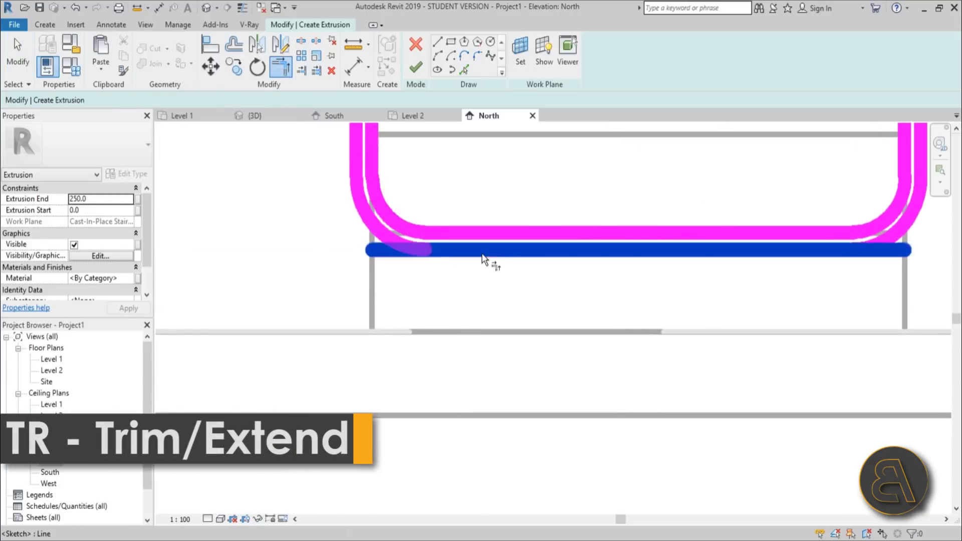
{"action": "left_click", "coordinate": [388, 236]}
{"action": "middle_click_drag", "start_coordinate": [487, 239], "coordinate": [403, 287]}
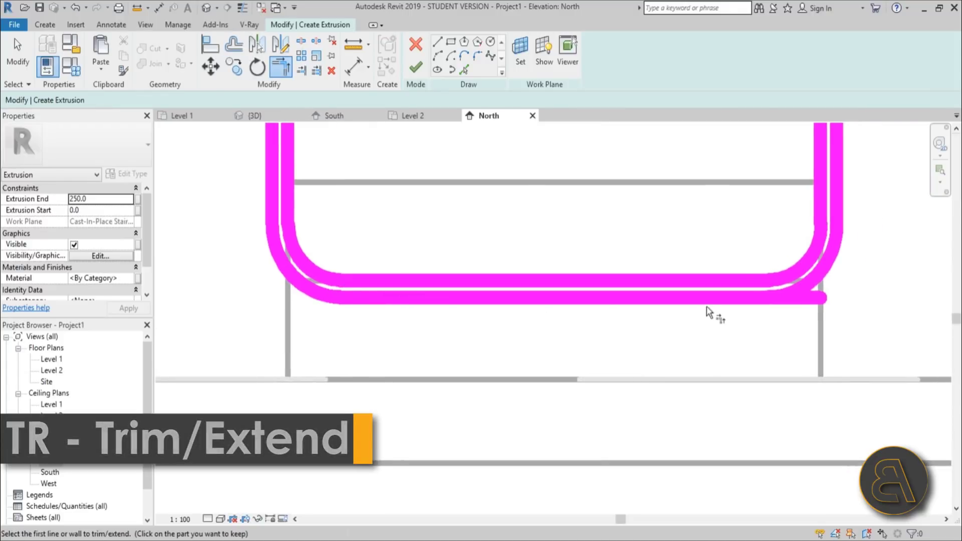
{"action": "left_click", "coordinate": [702, 300]}
{"action": "left_click", "coordinate": [816, 285]}
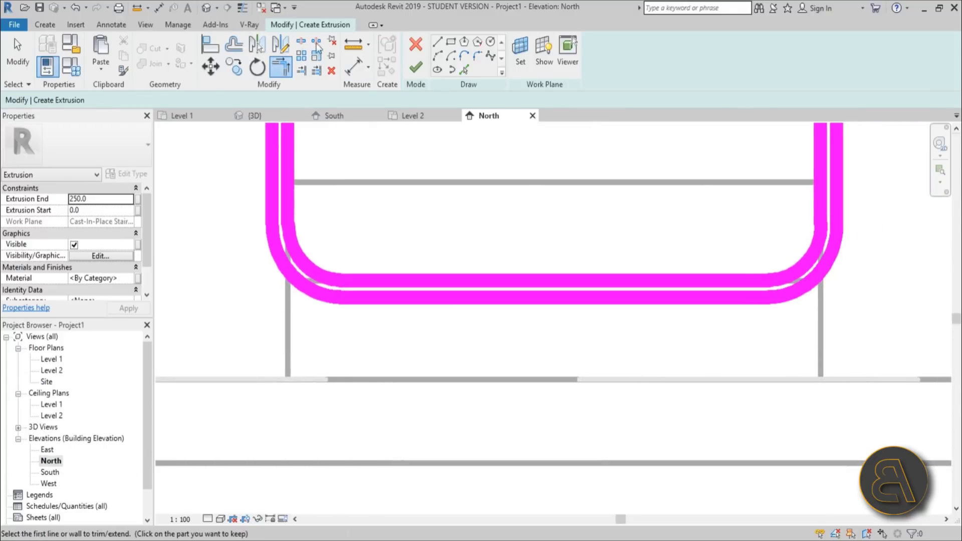
Display thin lines, close the profile's open upper ends with short lines, and finish the extrusion sketch.
{"action": "left_click", "coordinate": [243, 9]}
{"action": "middle_click_drag", "start_coordinate": [442, 217], "coordinate": [393, 241]}
{"action": "middle_click_drag", "start_coordinate": [460, 245], "coordinate": [481, 386]}
{"action": "scroll", "coordinate": [482, 261], "scroll_direction": "down", "scroll_amount": 2}
{"action": "key", "text": "Escape"}
{"action": "scroll", "coordinate": [482, 263], "scroll_direction": "down", "scroll_amount": 2}
{"action": "scroll", "coordinate": [481, 386], "scroll_direction": "down", "scroll_amount": 2}
{"action": "middle_click_drag", "start_coordinate": [443, 150], "coordinate": [436, 351]}
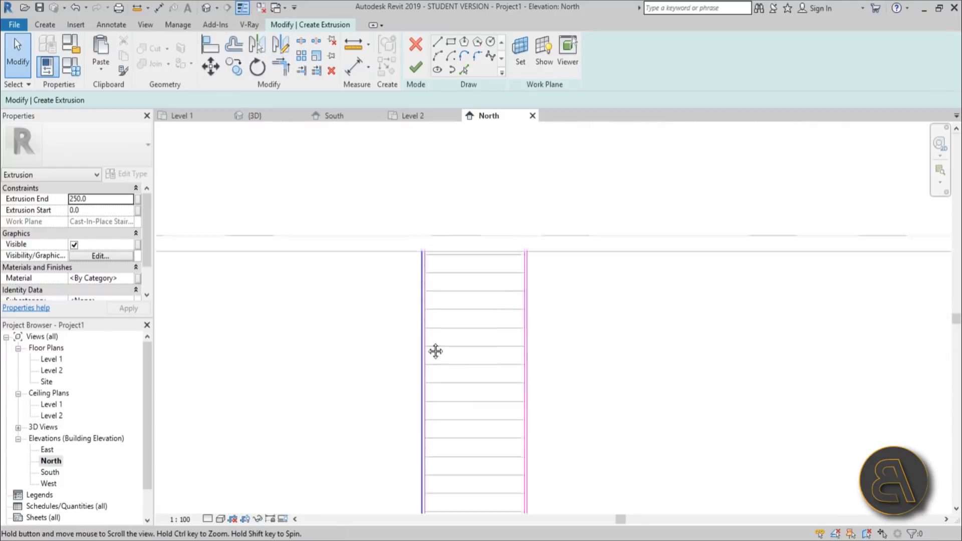
{"action": "scroll", "coordinate": [431, 352], "scroll_direction": "up", "scroll_amount": 5}
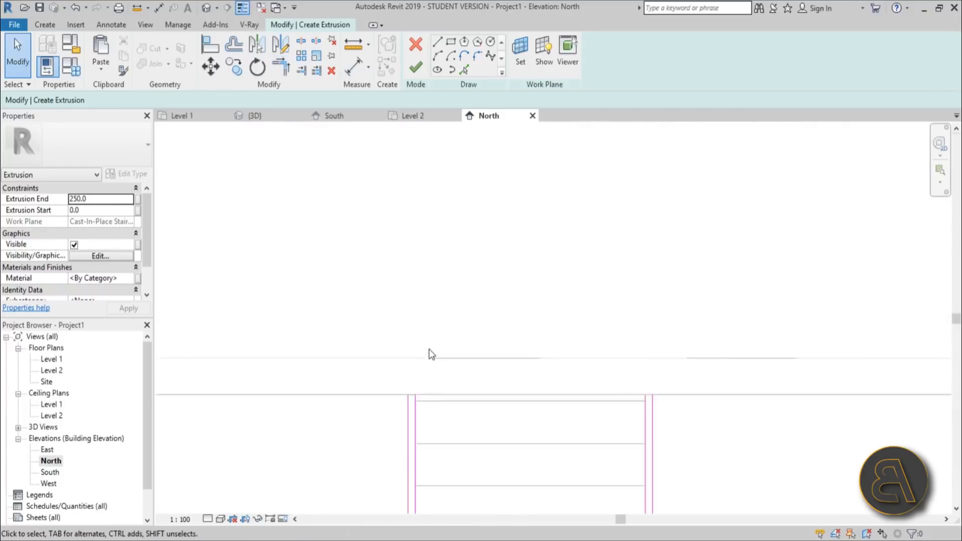
{"action": "left_click", "coordinate": [439, 45]}
{"action": "left_click", "coordinate": [412, 286]}
{"action": "left_click", "coordinate": [396, 286]}
{"action": "middle_click_drag", "start_coordinate": [591, 344], "coordinate": [236, 324]}
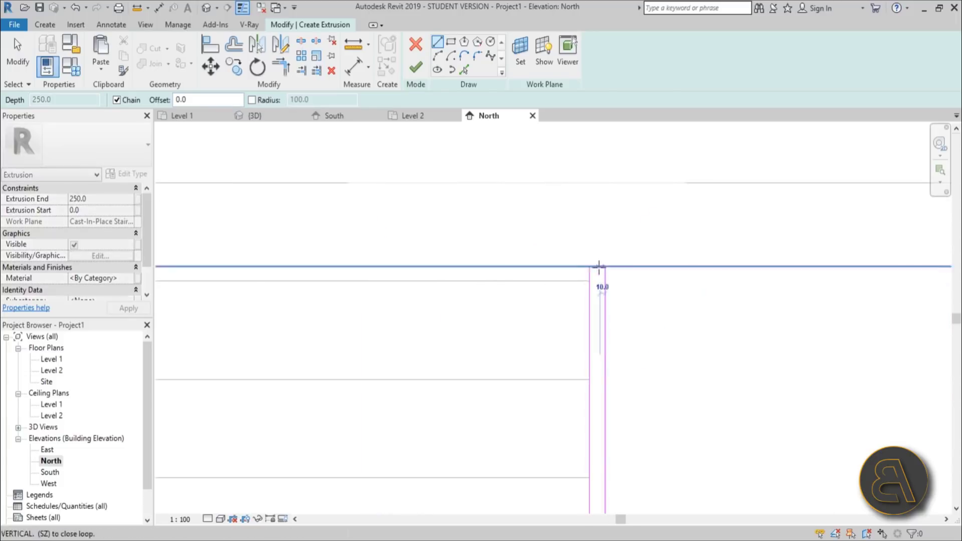
{"action": "left_click", "coordinate": [415, 68]}
Open the East elevation and set the extrusion's end to -260.
{"action": "scroll", "coordinate": [593, 212], "scroll_direction": "down", "scroll_amount": 3}
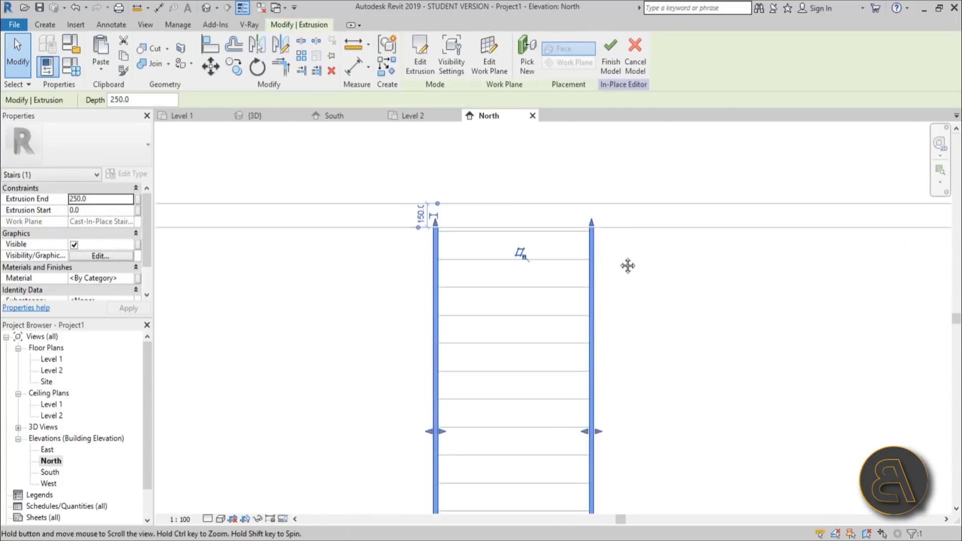
{"action": "middle_click_drag", "start_coordinate": [627, 266], "coordinate": [565, 160]}
{"action": "scroll", "coordinate": [571, 186], "scroll_direction": "down", "scroll_amount": 1}
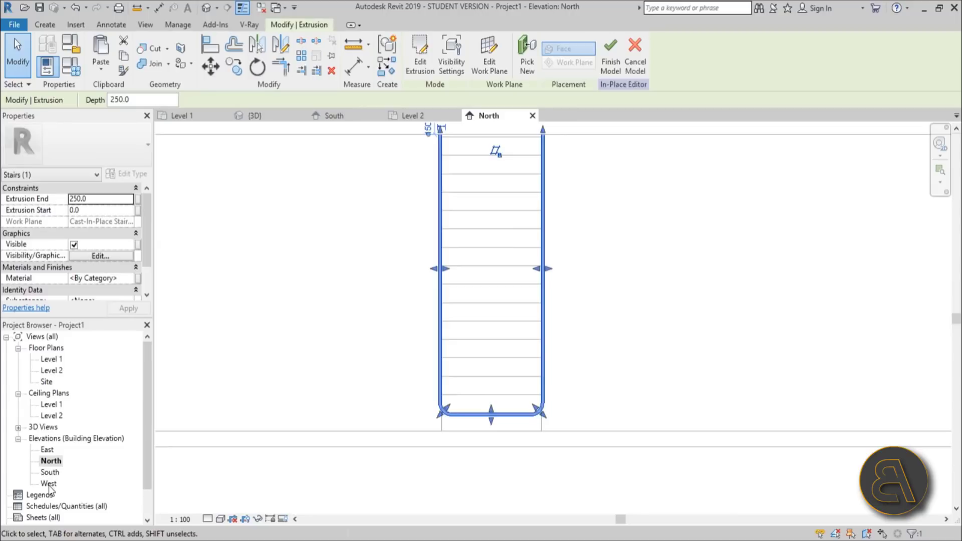
{"action": "double_click", "coordinate": [47, 450]}
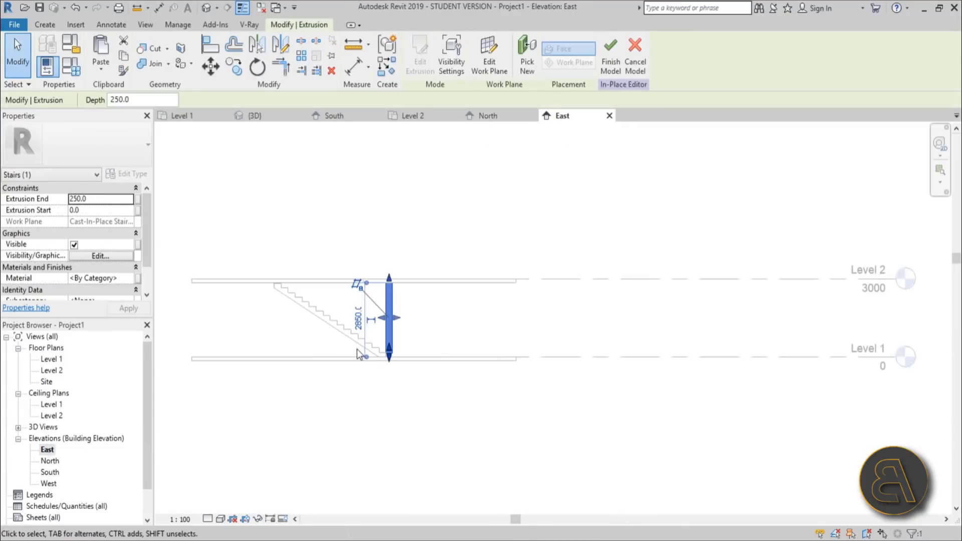
{"action": "scroll", "coordinate": [357, 349], "scroll_direction": "up", "scroll_amount": 5}
{"action": "left_click_drag", "start_coordinate": [431, 257], "coordinate": [379, 258]}
{"action": "scroll", "coordinate": [380, 258], "scroll_direction": "up", "scroll_amount": 3}
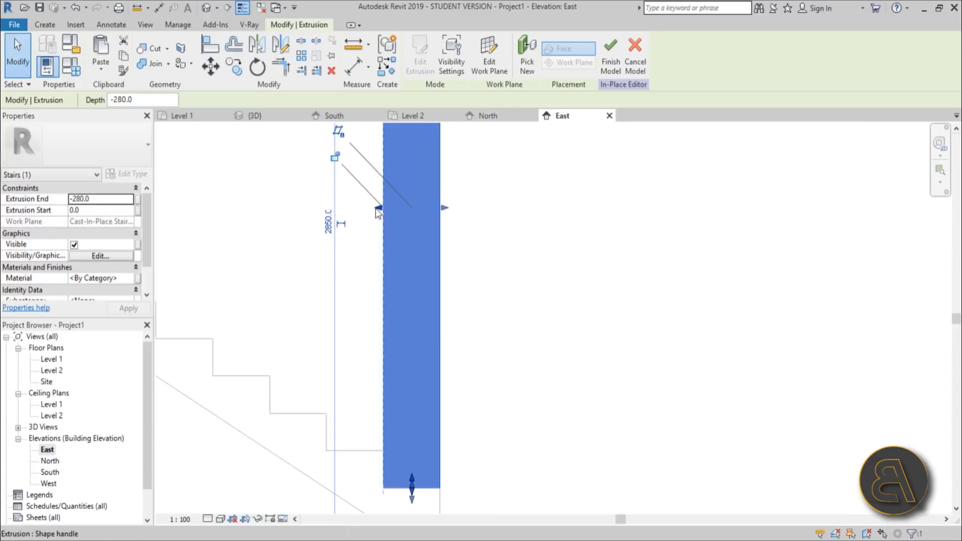
{"action": "left_click", "coordinate": [79, 200]}
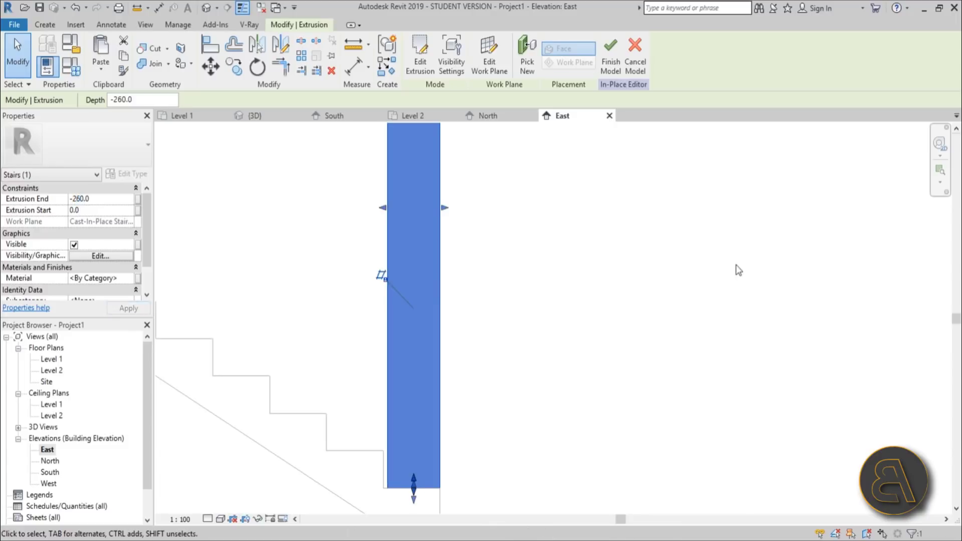
{"action": "left_click", "coordinate": [736, 266]}
Copy the extrusion without constraint one step up the stair, from the base of the lowest step to the base of the next riser.
{"action": "middle_click_drag", "start_coordinate": [405, 501], "coordinate": [444, 370]}
{"action": "scroll", "coordinate": [443, 370], "scroll_direction": "up", "scroll_amount": 1}
{"action": "left_click", "coordinate": [424, 340]}
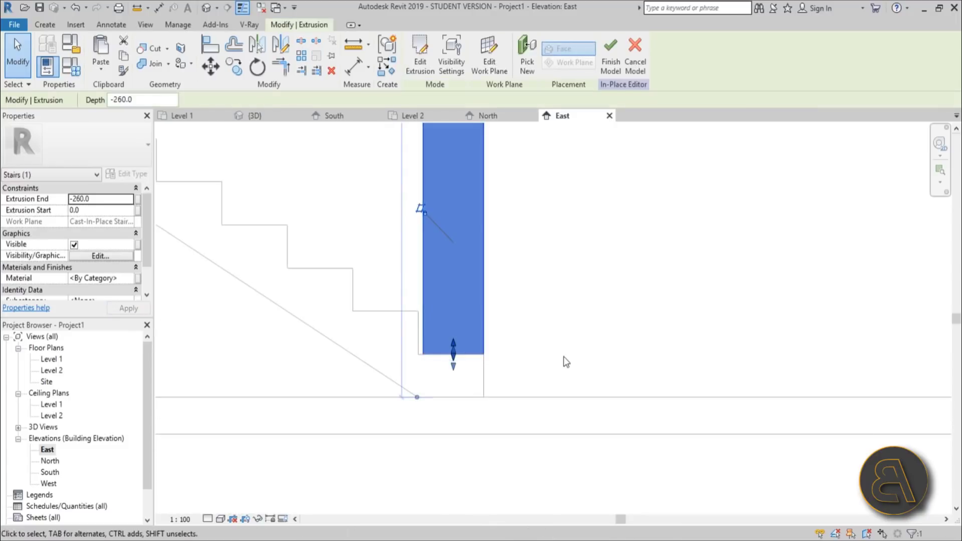
{"action": "scroll", "coordinate": [551, 321], "scroll_direction": "down", "scroll_amount": 1}
{"action": "left_click", "coordinate": [233, 67]}
{"action": "left_click", "coordinate": [116, 102]}
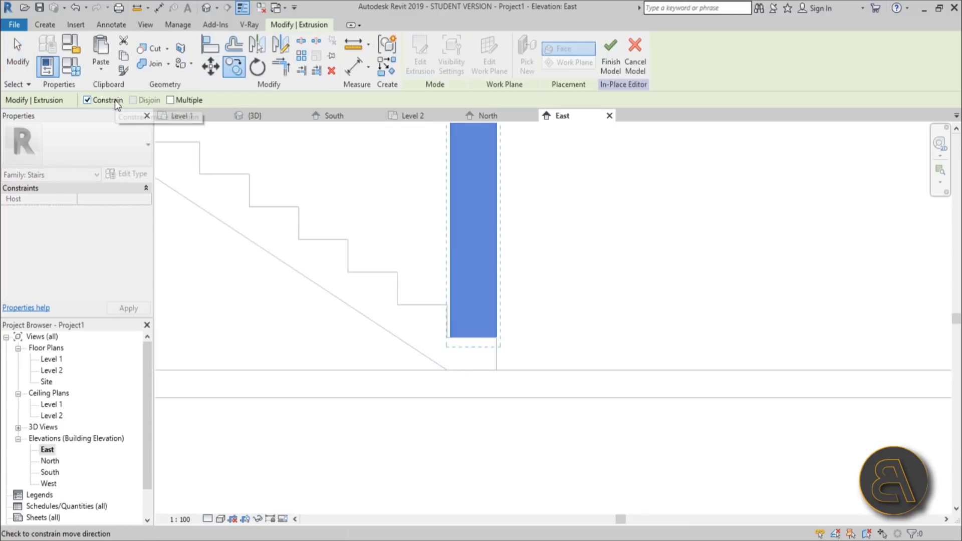
{"action": "left_click", "coordinate": [496, 369]}
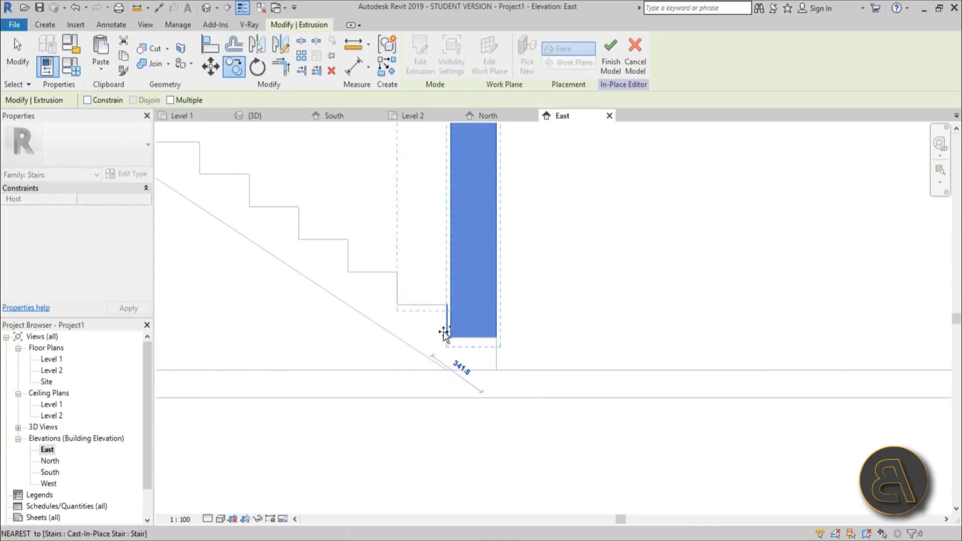
{"action": "left_click", "coordinate": [446, 337]}
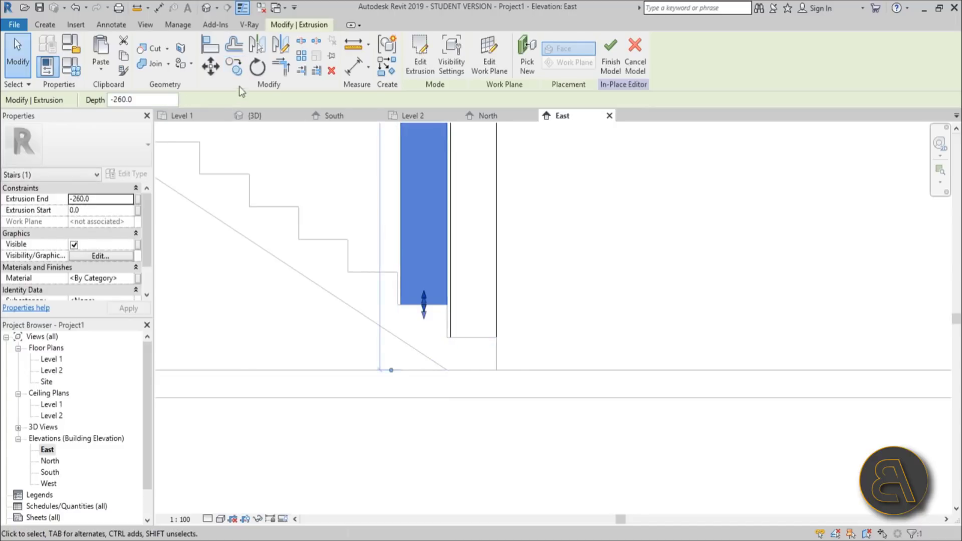
Copy the extrusion in multiple up the lower part of the flight, placing one at the base of each riser.
{"action": "left_click", "coordinate": [234, 65]}
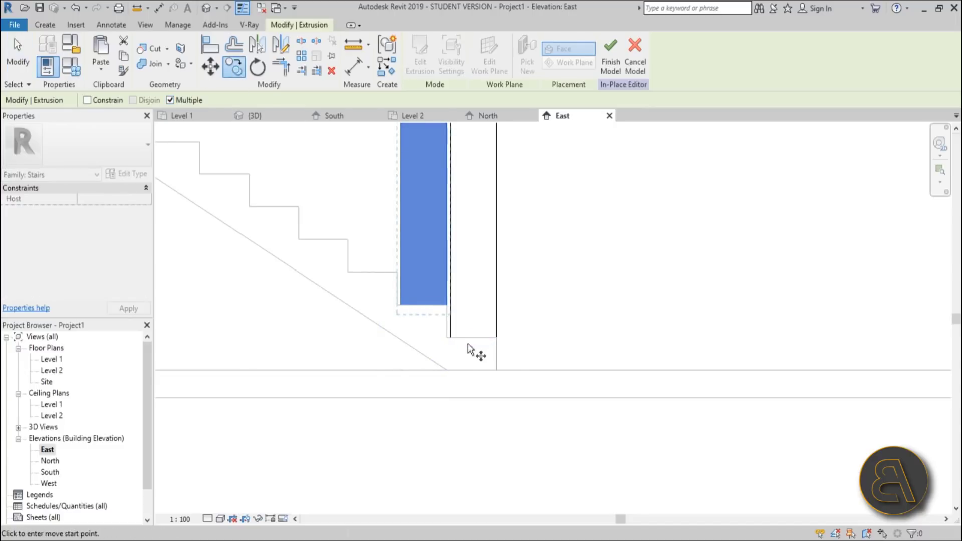
{"action": "left_click", "coordinate": [446, 337]}
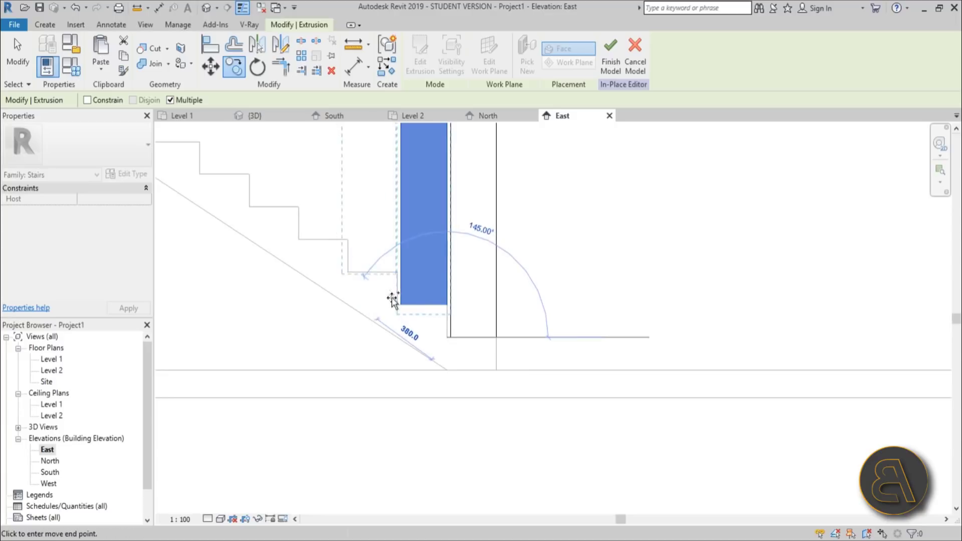
{"action": "left_click", "coordinate": [297, 241]}
{"action": "middle_click_drag", "start_coordinate": [322, 281], "coordinate": [445, 368]}
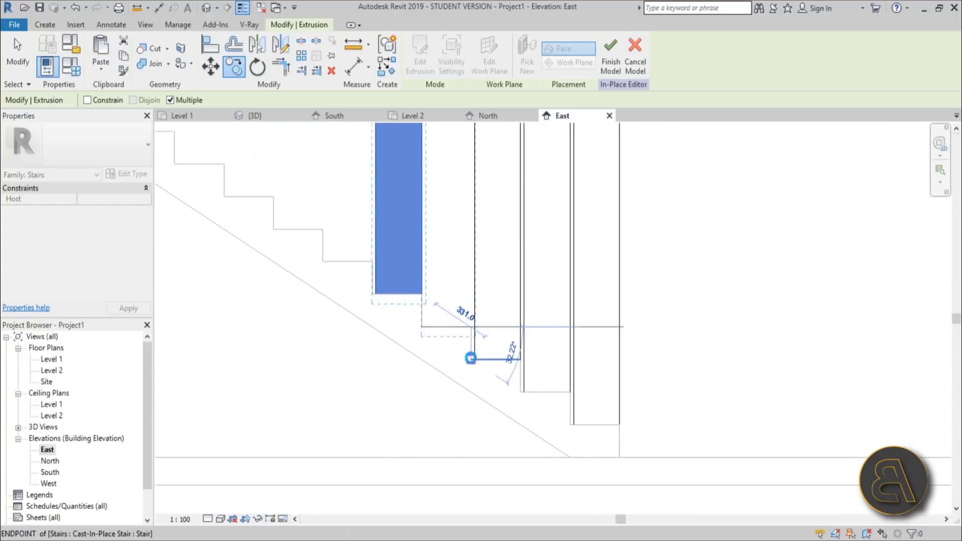
{"action": "left_click", "coordinate": [470, 357]}
{"action": "middle_click_drag", "start_coordinate": [378, 329], "coordinate": [440, 376]}
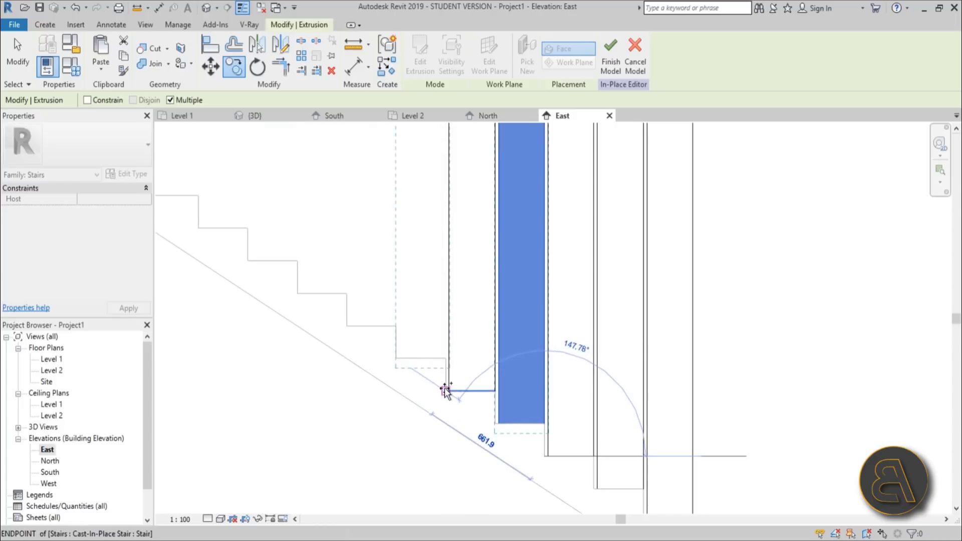
{"action": "left_click", "coordinate": [444, 390]}
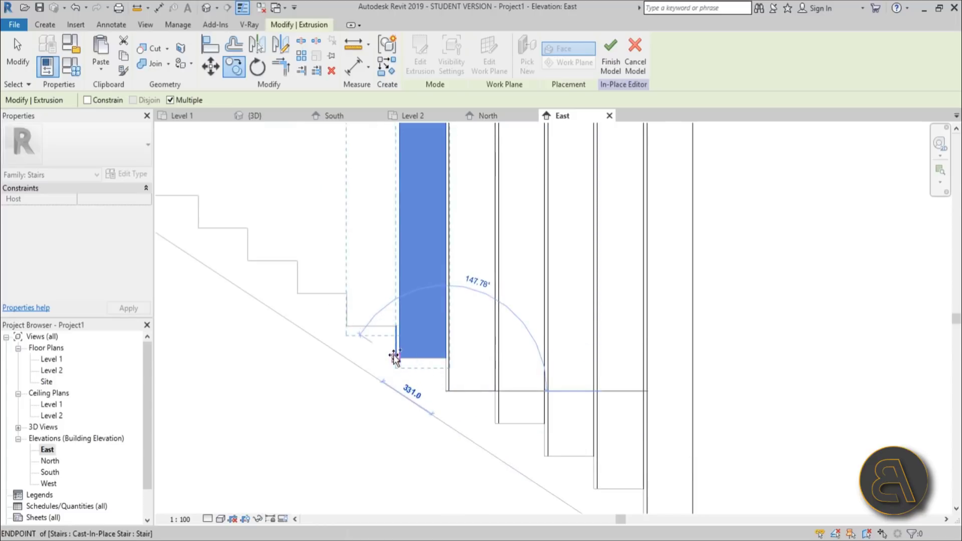
{"action": "left_click", "coordinate": [395, 357]}
{"action": "left_click", "coordinate": [345, 324]}
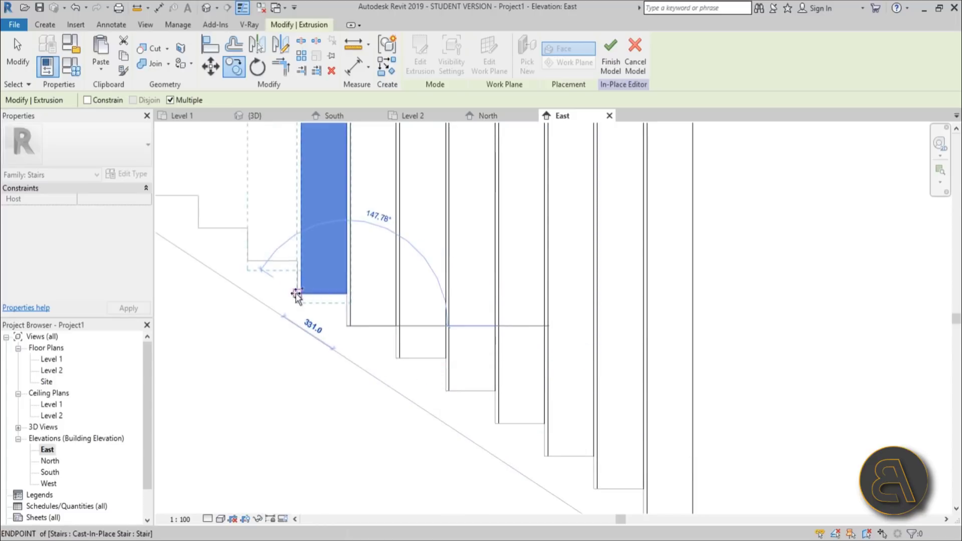
{"action": "left_click", "coordinate": [297, 293]}
Continue placing extrusion copies at each remaining riser base up to the top step of the stair, and end the copying.
{"action": "middle_click_drag", "start_coordinate": [278, 315], "coordinate": [369, 425]}
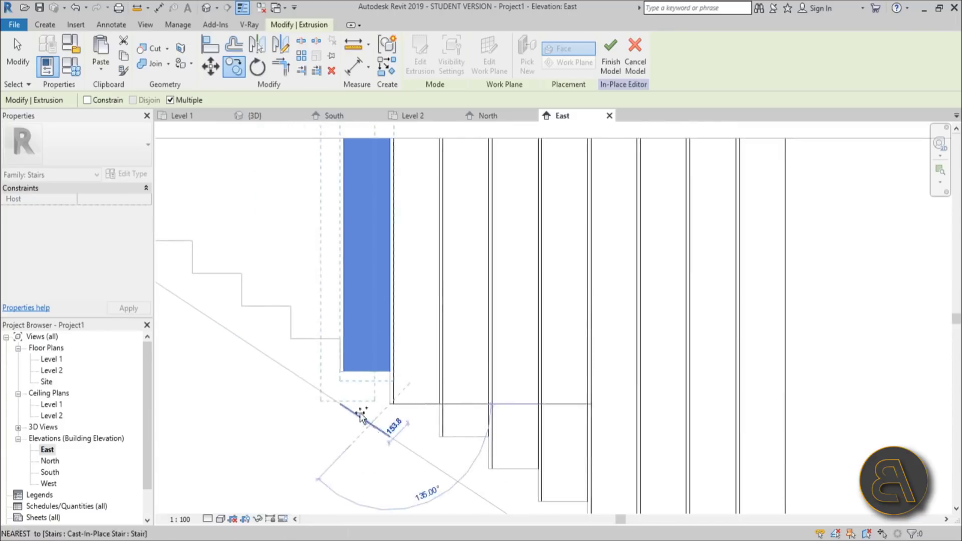
{"action": "left_click", "coordinate": [339, 372]}
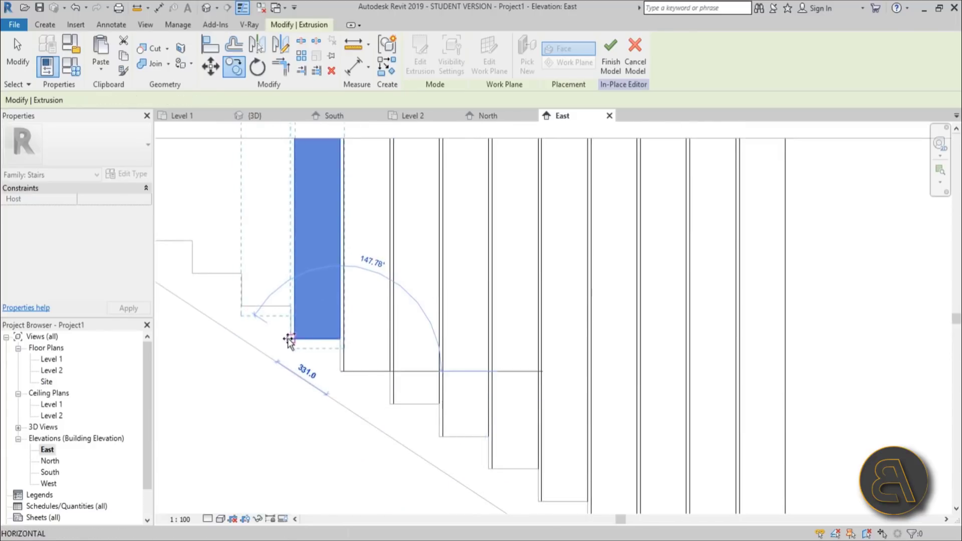
{"action": "left_click", "coordinate": [289, 340]}
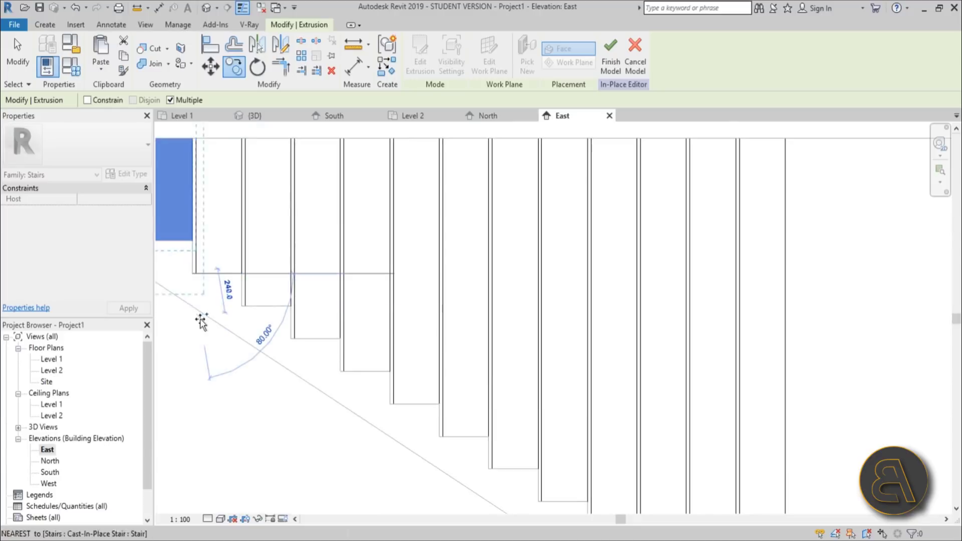
{"action": "scroll", "coordinate": [199, 322], "scroll_direction": "up", "scroll_amount": 3}
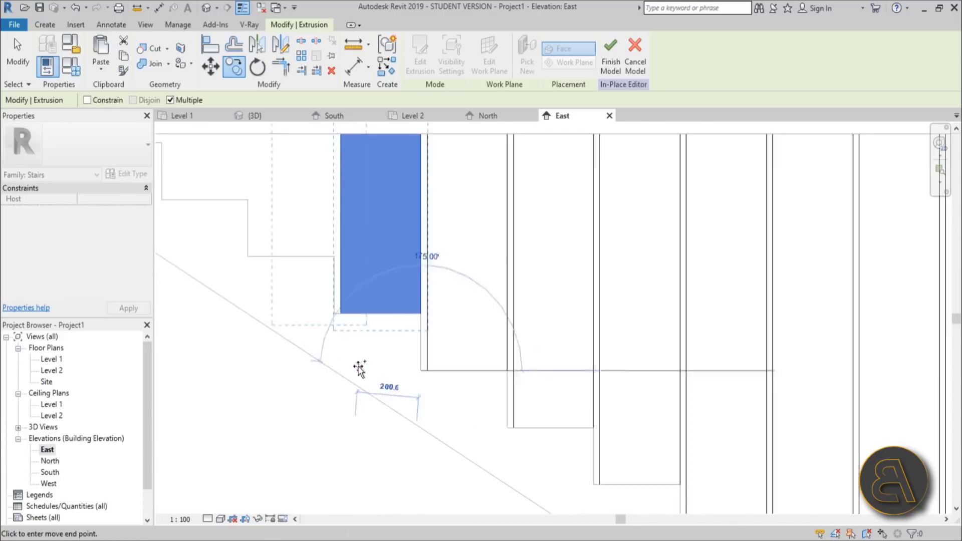
{"action": "left_click", "coordinate": [334, 315]}
{"action": "middle_click_drag", "start_coordinate": [240, 311], "coordinate": [465, 455]}
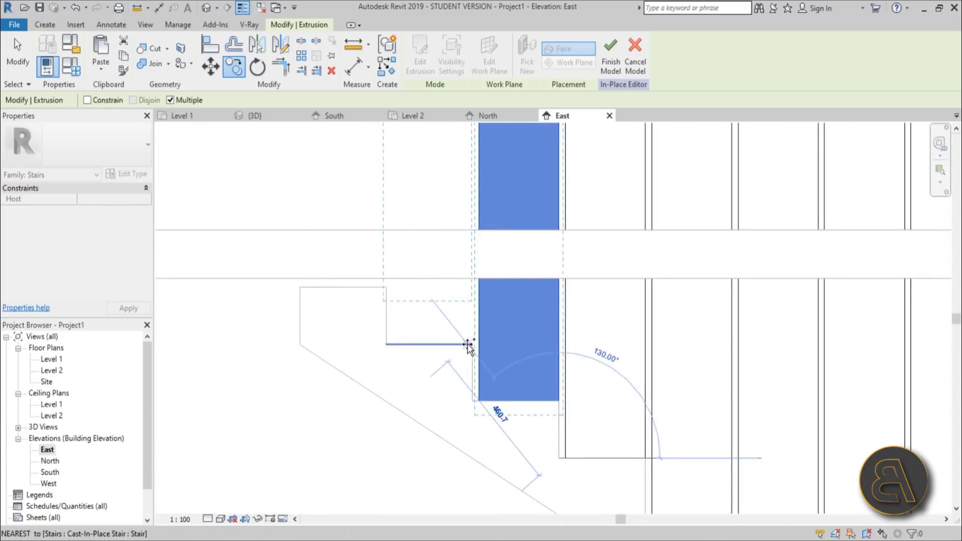
{"action": "left_click", "coordinate": [474, 404]}
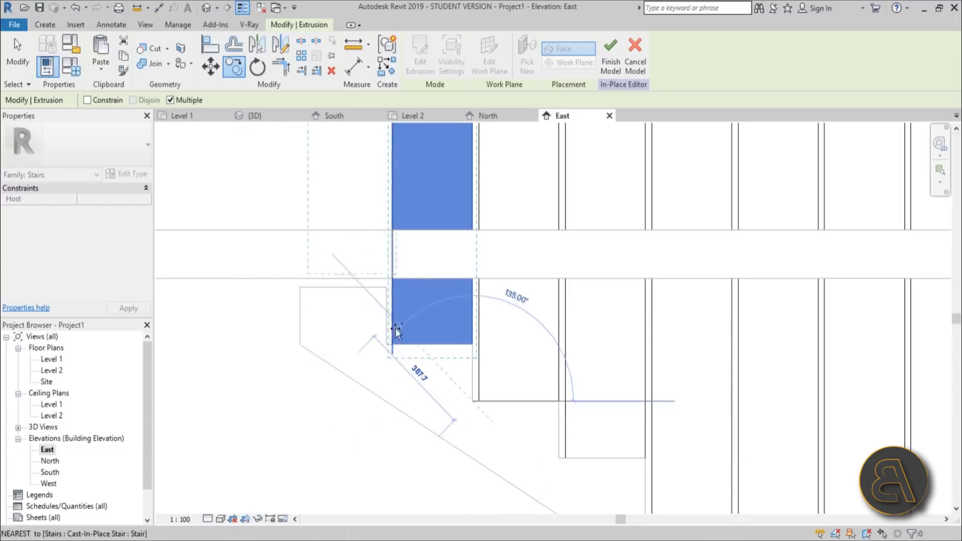
{"action": "left_click", "coordinate": [388, 344]}
{"action": "scroll", "coordinate": [321, 380], "scroll_direction": "down", "scroll_amount": 3}
{"action": "key", "text": "Escape"}
{"action": "key", "text": "Escape"}
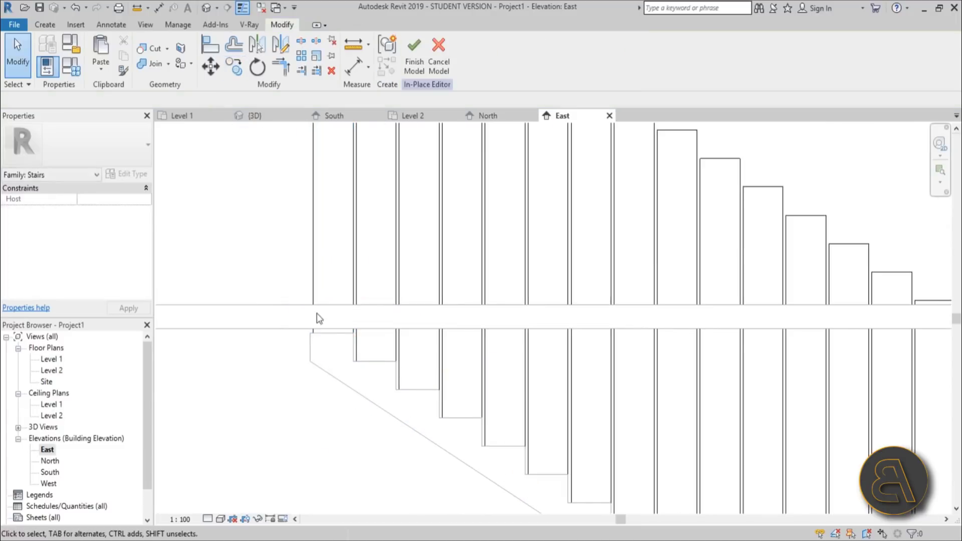
Open the 3D view and lower the second-lowest extrusion's upright leg to the underside of the upper floor.
{"action": "scroll", "coordinate": [348, 332], "scroll_direction": "down", "scroll_amount": 6}
{"action": "scroll", "coordinate": [506, 296], "scroll_direction": "up", "scroll_amount": 1}
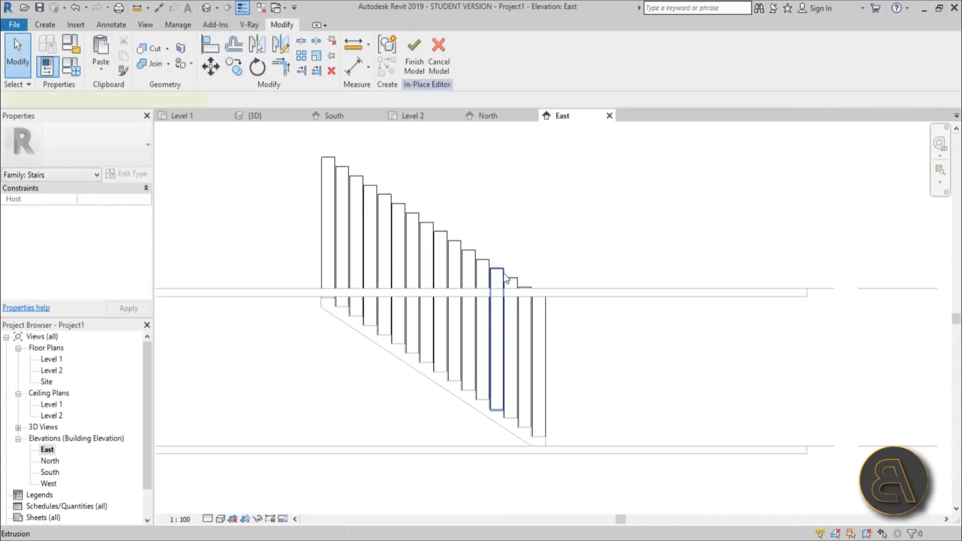
{"action": "left_click", "coordinate": [499, 326]}
{"action": "left_click", "coordinate": [206, 9]}
{"action": "middle_click_drag", "start_coordinate": [633, 329], "coordinate": [486, 329], "text": "shift"}
{"action": "scroll", "coordinate": [486, 329], "scroll_direction": "up", "scroll_amount": 5}
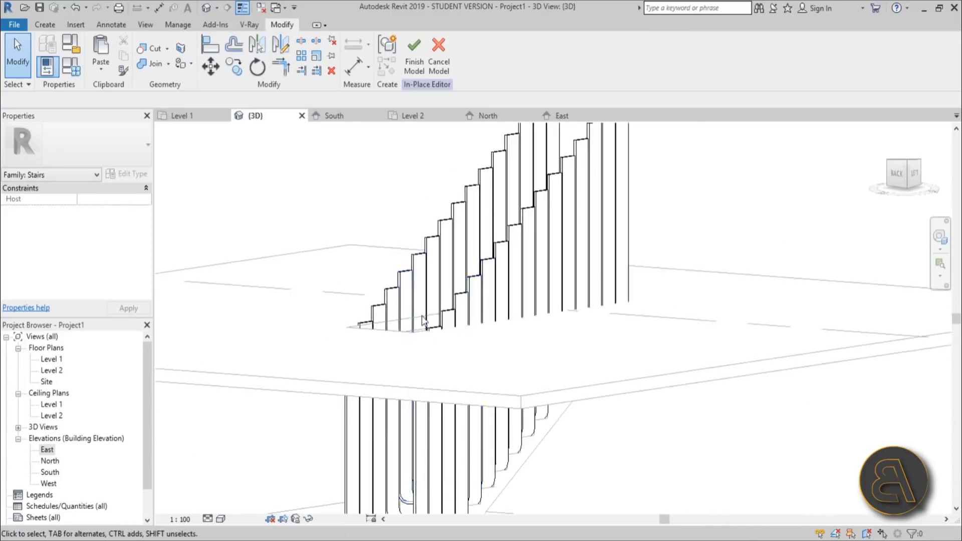
{"action": "left_click", "coordinate": [435, 341]}
{"action": "middle_click_drag", "start_coordinate": [459, 363], "coordinate": [501, 351], "text": "shift"}
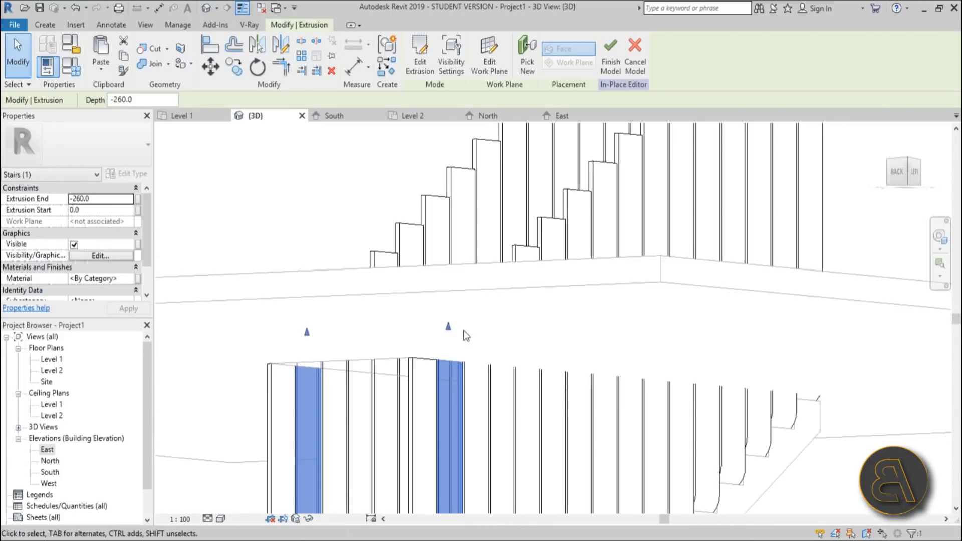
{"action": "left_click_drag", "start_coordinate": [306, 333], "coordinate": [308, 362]}
{"action": "left_click", "coordinate": [394, 315]}
{"action": "scroll", "coordinate": [396, 315], "scroll_direction": "down", "scroll_amount": 2}
{"action": "middle_click_drag", "start_coordinate": [398, 320], "coordinate": [365, 322], "text": "shift"}
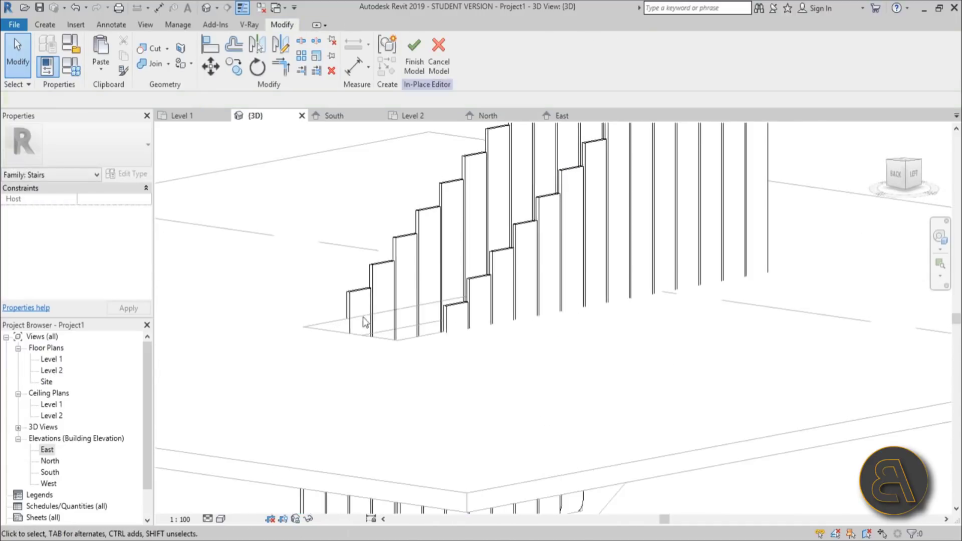
Lower the upright legs of the next two extrusions up the flight to the underside of the upper floor.
{"action": "left_click", "coordinate": [354, 323]}
{"action": "left_click_drag", "start_coordinate": [362, 332], "coordinate": [362, 333]}
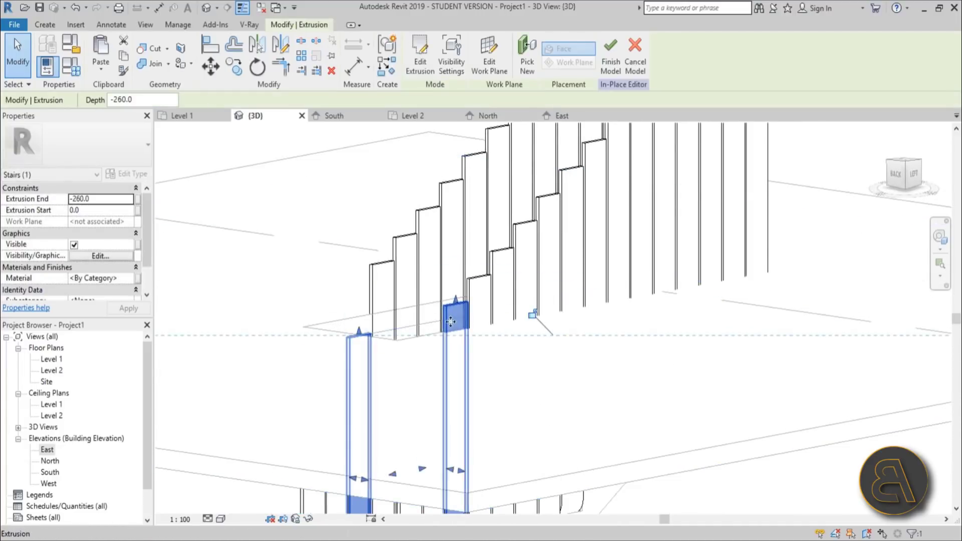
{"action": "left_click_drag", "start_coordinate": [455, 301], "coordinate": [455, 346]}
{"action": "left_click", "coordinate": [383, 331]}
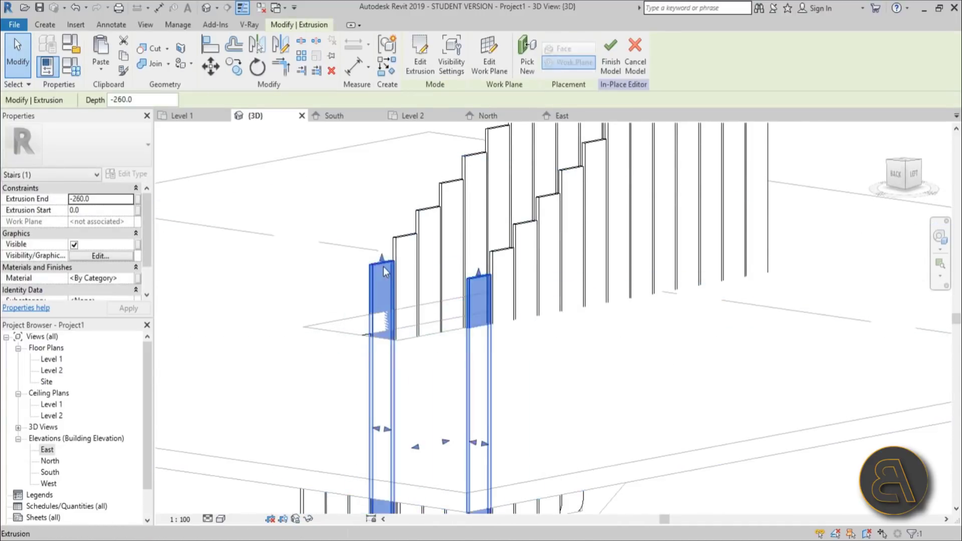
{"action": "middle_click_drag", "start_coordinate": [287, 341], "coordinate": [464, 383], "text": "shift"}
{"action": "left_click_drag", "start_coordinate": [478, 262], "coordinate": [474, 324]}
Shorten both legs of every remaining extrusion except the topmost one to the upper floor's underside.
{"action": "left_click", "coordinate": [454, 281]}
{"action": "left_click", "coordinate": [358, 291], "text": "ctrl"}
{"action": "left_click_drag", "start_coordinate": [453, 230], "coordinate": [454, 321]}
{"action": "middle_click_drag", "start_coordinate": [690, 322], "coordinate": [421, 221], "text": "shift"}
{"action": "left_click_drag", "start_coordinate": [356, 229], "coordinate": [358, 319]}
{"action": "left_click", "coordinate": [369, 229]}
{"action": "left_click_drag", "start_coordinate": [380, 195], "coordinate": [381, 319]}
{"action": "scroll", "coordinate": [381, 320], "scroll_direction": "up", "scroll_amount": 3}
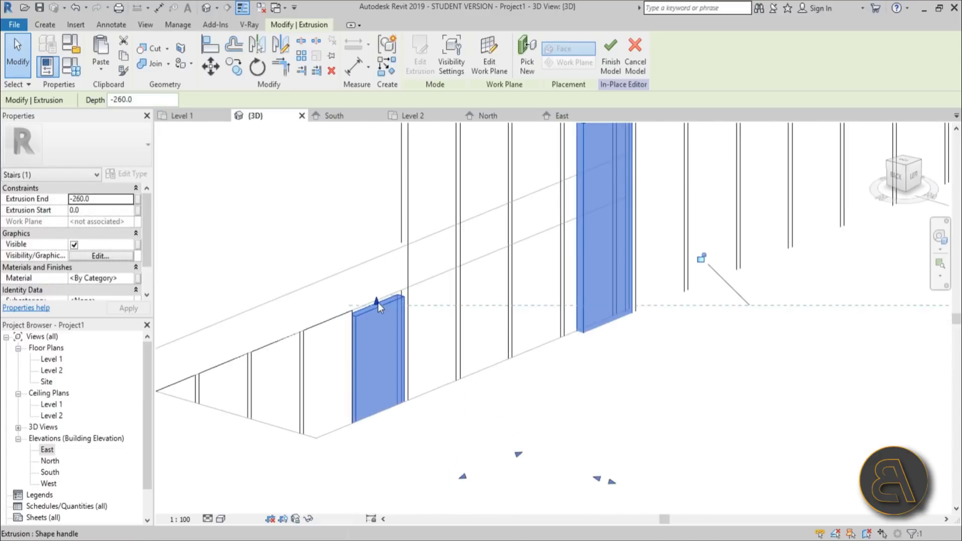
{"action": "middle_click_drag", "start_coordinate": [373, 294], "coordinate": [437, 232], "text": "shift"}
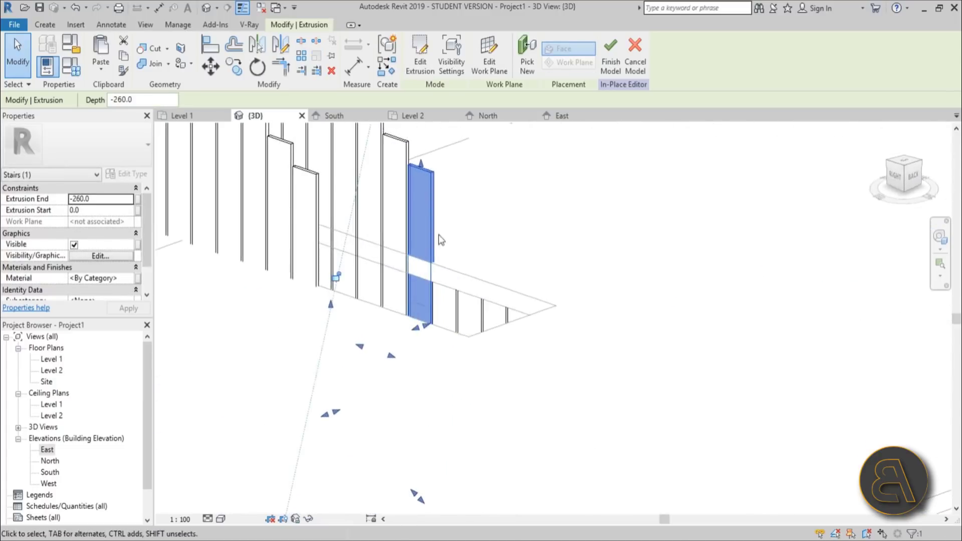
{"action": "left_click_drag", "start_coordinate": [429, 177], "coordinate": [421, 276]}
{"action": "scroll", "coordinate": [508, 234], "scroll_direction": "down", "scroll_amount": 2}
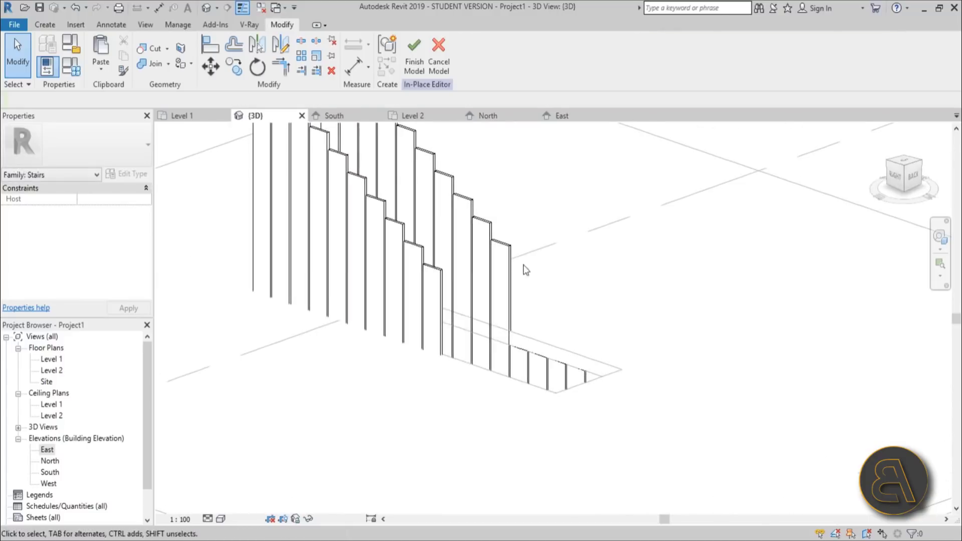
{"action": "left_click", "coordinate": [499, 283]}
{"action": "mouse_move", "coordinate": [494, 333]}
{"action": "left_mouse_down"}
{"action": "mouse_move", "coordinate": [490, 265]}
{"action": "mouse_move", "coordinate": [487, 337]}
{"action": "left_mouse_up"}
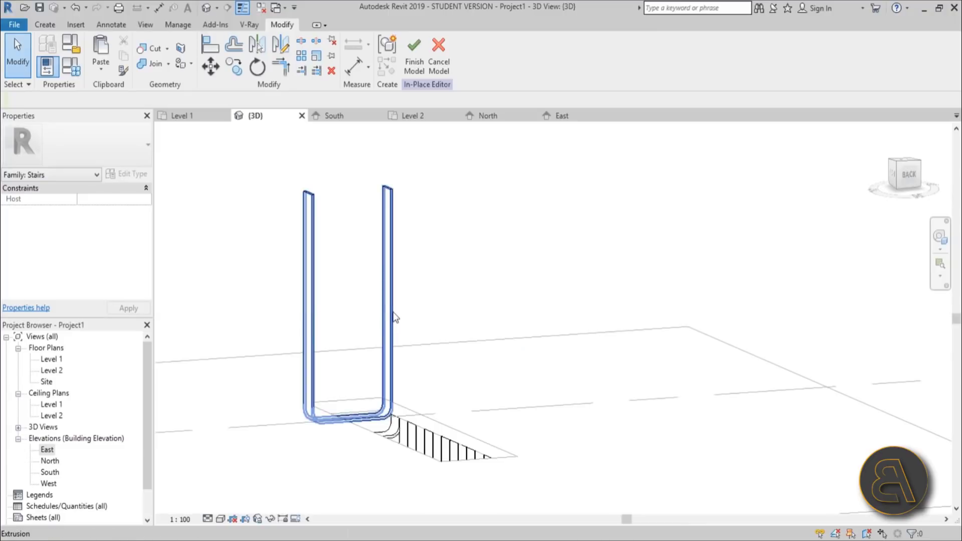
Try to lower a leg of the topmost extrusion below the upper floor.
{"action": "left_click", "coordinate": [393, 312]}
{"action": "middle_click_drag", "start_coordinate": [433, 370], "coordinate": [491, 357]}
{"action": "left_click_drag", "start_coordinate": [448, 180], "coordinate": [555, 440]}
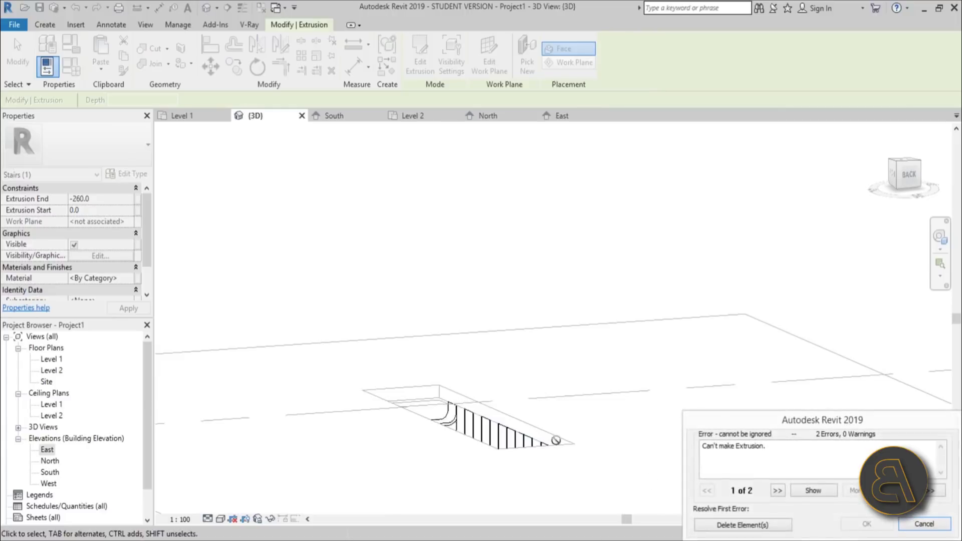
{"action": "left_click", "coordinate": [924, 525]}
Open the sketch of the topmost extrusion for editing at its rounded corner beside the floor opening.
{"action": "scroll", "coordinate": [451, 346], "scroll_direction": "up", "scroll_amount": 5}
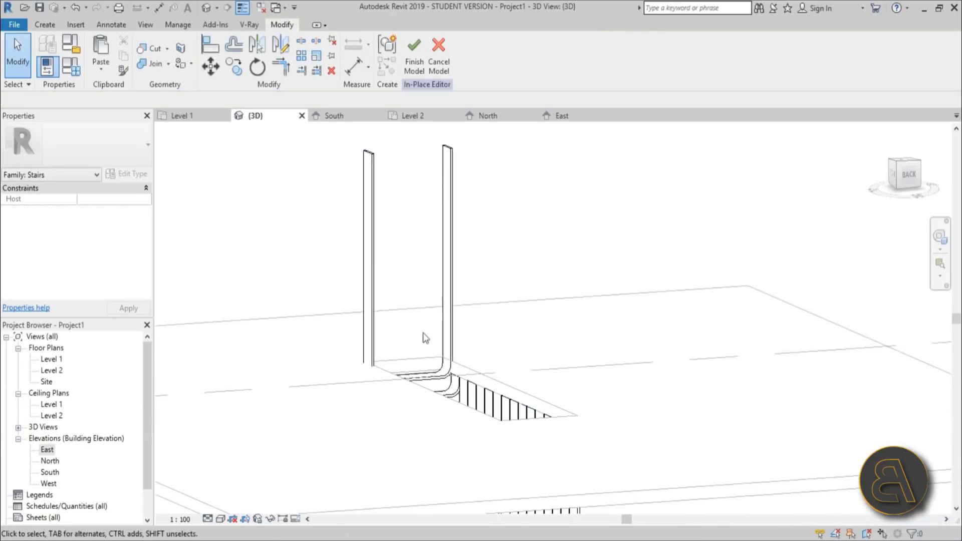
{"action": "left_click", "coordinate": [451, 346]}
{"action": "scroll", "coordinate": [451, 346], "scroll_direction": "up", "scroll_amount": 2}
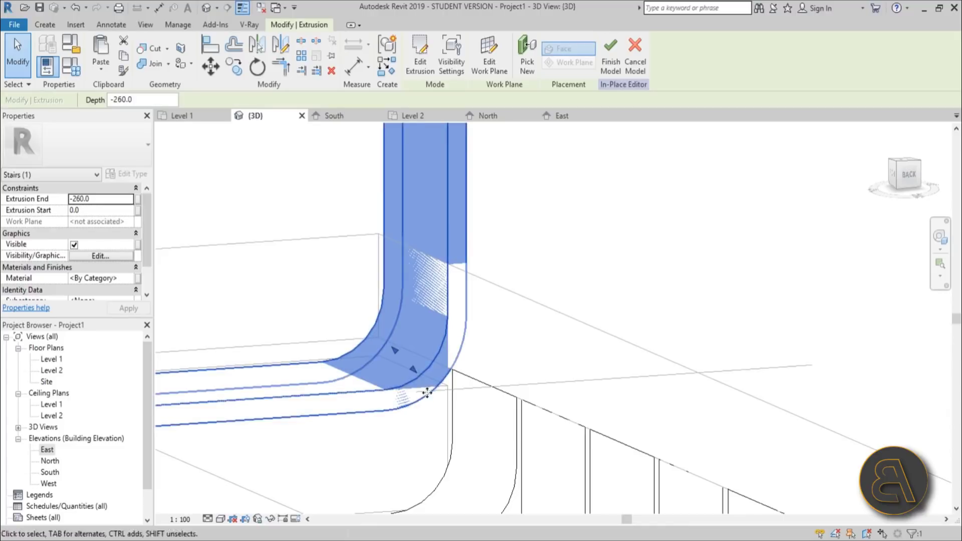
{"action": "scroll", "coordinate": [434, 392], "scroll_direction": "down", "scroll_amount": 5}
{"action": "left_click", "coordinate": [420, 55]}
{"action": "scroll", "coordinate": [447, 364], "scroll_direction": "up", "scroll_amount": 2}
{"action": "scroll", "coordinate": [447, 363], "scroll_direction": "up", "scroll_amount": 2}
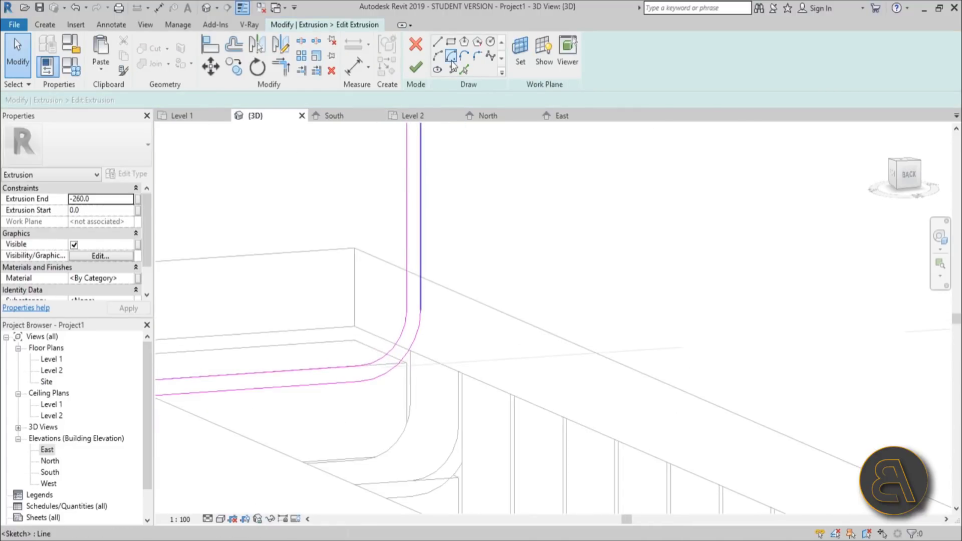
Extend the inner vertical sketch line down past the bend to the floor's underside, and delete the picked upper floor-edge line.
{"action": "left_click", "coordinate": [464, 70]}
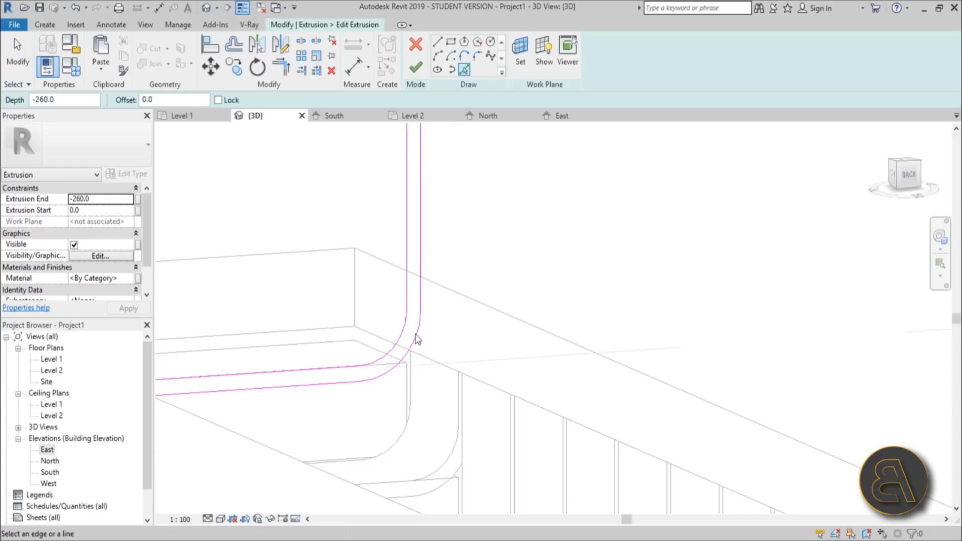
{"action": "scroll", "coordinate": [420, 353], "scroll_direction": "up", "scroll_amount": 2}
{"action": "left_click", "coordinate": [445, 217]}
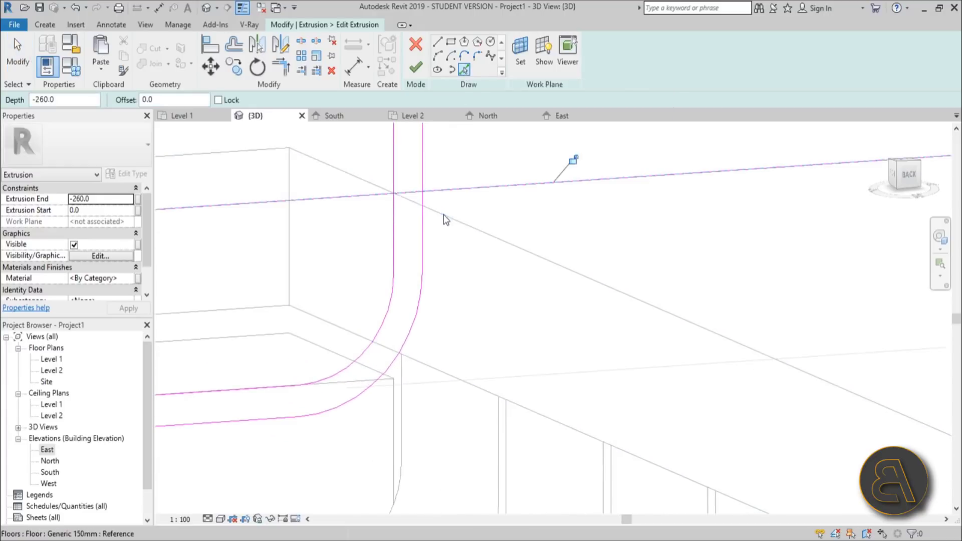
{"action": "key", "text": "Escape"}
{"action": "scroll", "coordinate": [391, 344], "scroll_direction": "up", "scroll_amount": 2}
{"action": "left_click", "coordinate": [391, 344]}
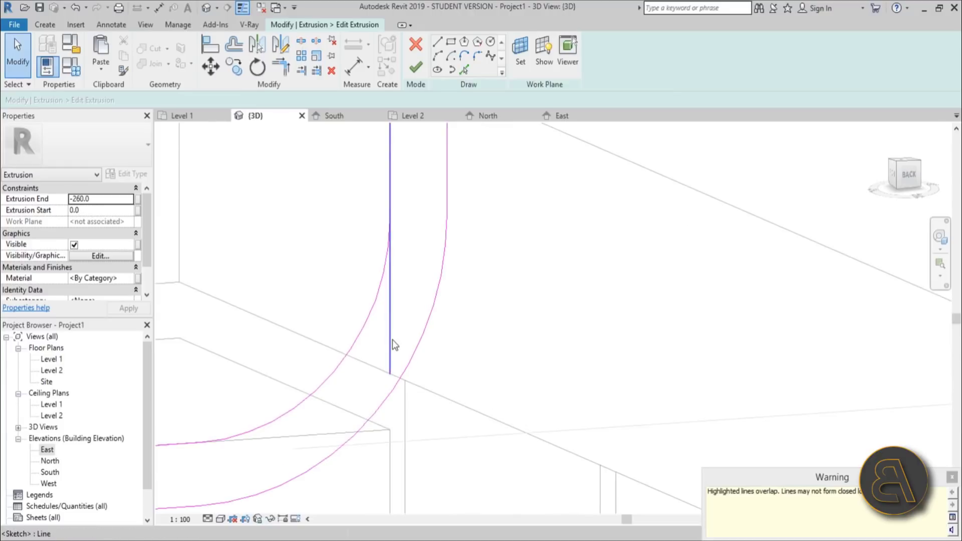
{"action": "scroll", "coordinate": [395, 351], "scroll_direction": "down", "scroll_amount": 2}
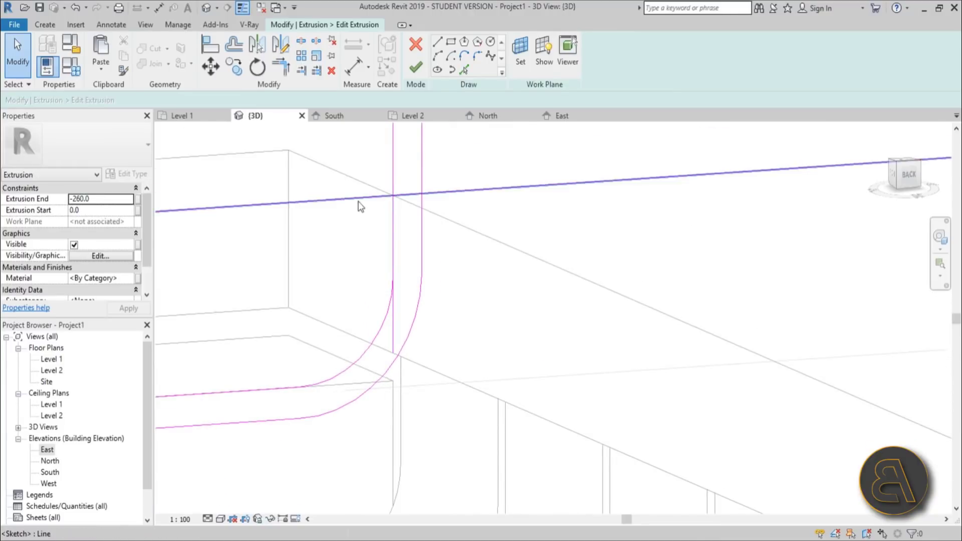
{"action": "left_click", "coordinate": [356, 199]}
{"action": "key", "text": "Escape"}
Trim the inner vertical sketch line and the outer bend arc to their intersection.
{"action": "key", "text": "t"}
{"action": "key", "text": "r"}
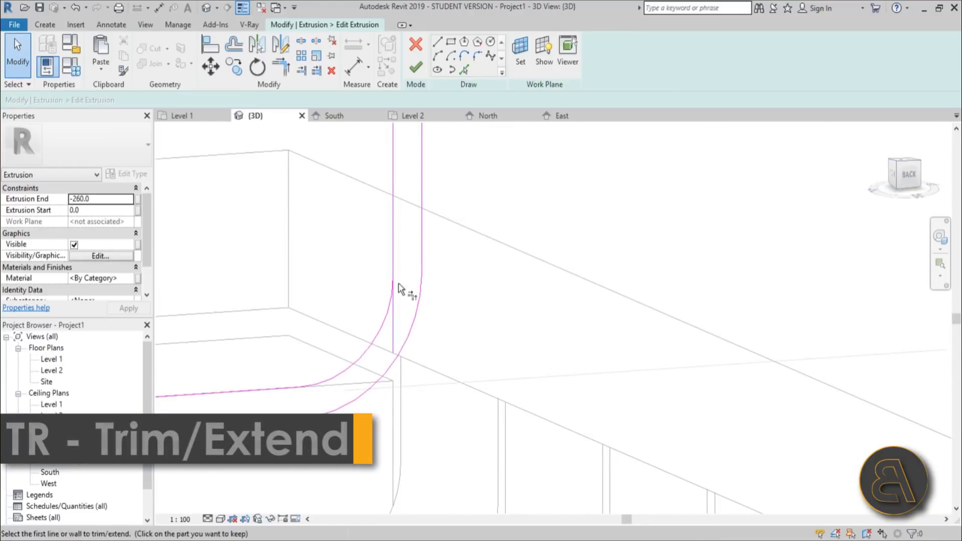
{"action": "left_click", "coordinate": [393, 345]}
{"action": "left_click", "coordinate": [393, 369]}
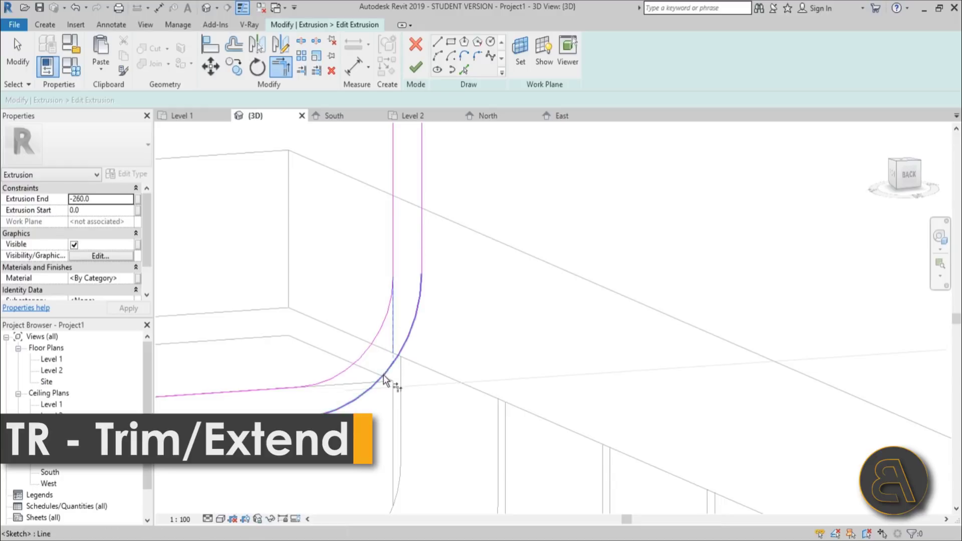
Add a sketch line from the upper floor's underside edge, crossing the inner vertical line near the bend.
{"action": "scroll", "coordinate": [396, 374], "scroll_direction": "up", "scroll_amount": 2}
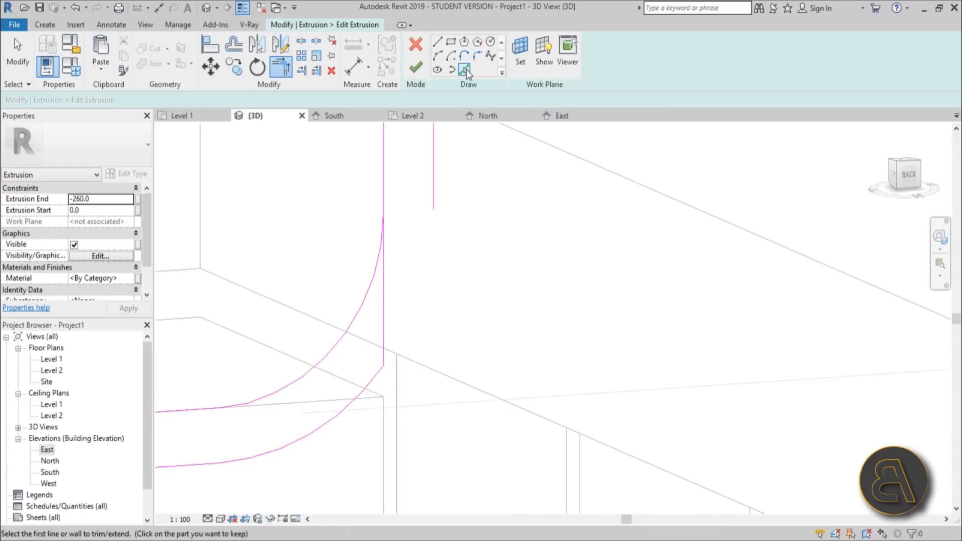
{"action": "key", "text": "p"}
{"action": "key", "text": "l"}
{"action": "left_click", "coordinate": [392, 354]}
{"action": "key", "text": "Escape"}
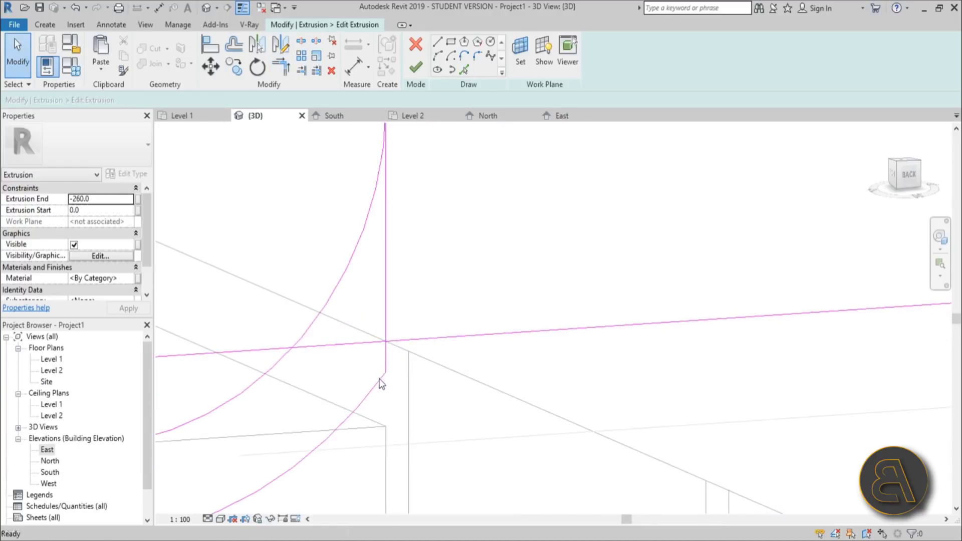
Trim the outer bend arc and the added underside line to meet in a corner.
{"action": "key", "text": "t"}
{"action": "key", "text": "r"}
{"action": "left_click", "coordinate": [379, 382]}
{"action": "left_click", "coordinate": [402, 341]}
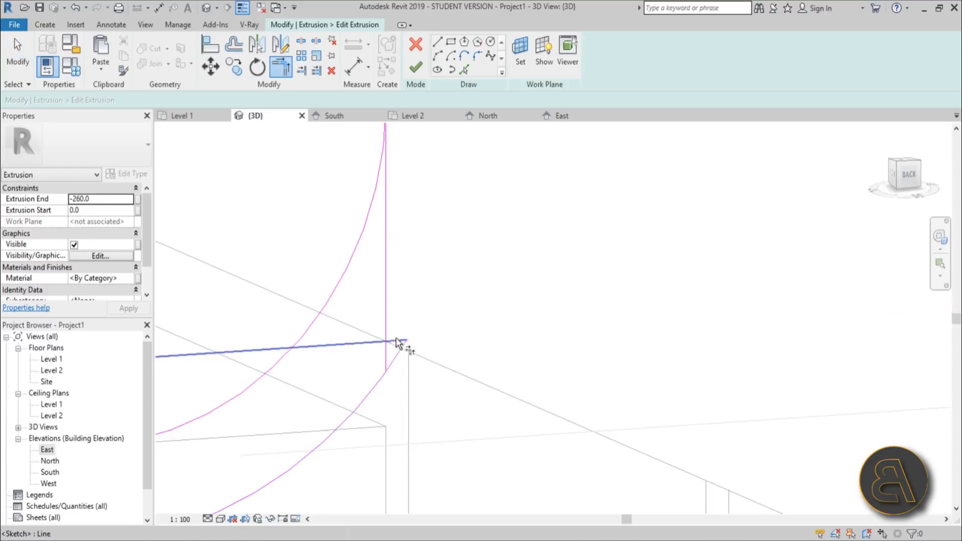
{"action": "scroll", "coordinate": [459, 279], "scroll_direction": "down", "scroll_amount": 3}
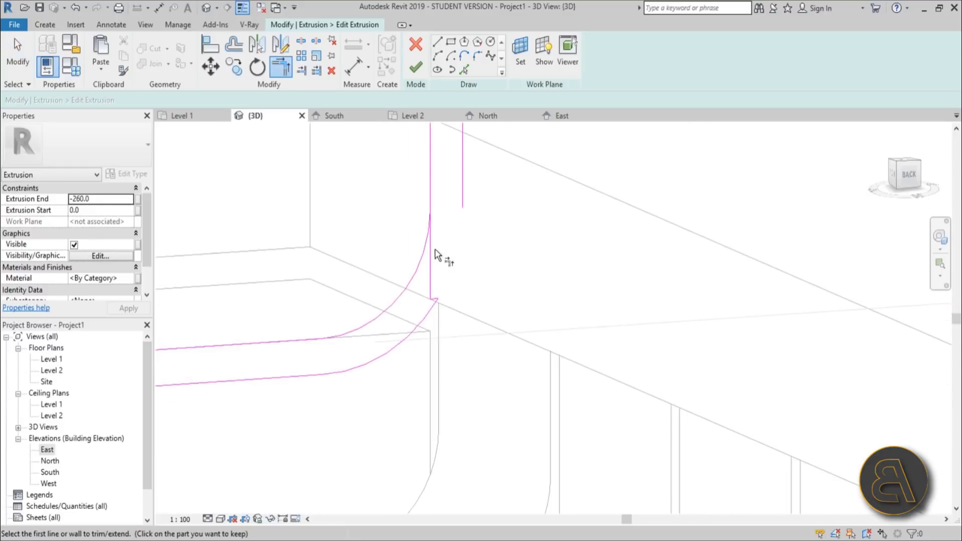
{"action": "key", "text": "Escape"}
Delete the leftover tall vertical sketch lines above the trimmed corner.
{"action": "scroll", "coordinate": [469, 216], "scroll_direction": "down", "scroll_amount": 3}
{"action": "left_click_drag", "start_coordinate": [501, 187], "coordinate": [420, 206]}
{"action": "scroll", "coordinate": [420, 206], "scroll_direction": "down", "scroll_amount": 6}
{"action": "left_click", "coordinate": [392, 191]}
{"action": "left_click_drag", "start_coordinate": [382, 166], "coordinate": [408, 215]}
Delete the tall leg lines and bend arcs at the opposite end of the extrusion sketch.
{"action": "scroll", "coordinate": [317, 323], "scroll_direction": "up", "scroll_amount": 4}
{"action": "middle_click_drag", "start_coordinate": [297, 408], "coordinate": [358, 233]}
{"action": "middle_click_drag", "start_coordinate": [494, 406], "coordinate": [391, 406], "text": "shift"}
{"action": "middle_click_drag", "start_coordinate": [626, 365], "coordinate": [246, 458]}
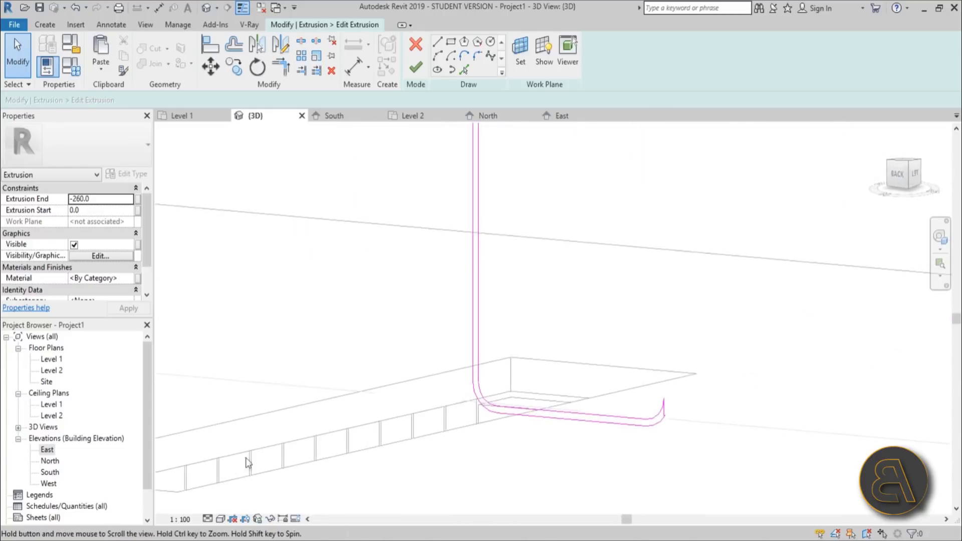
{"action": "scroll", "coordinate": [542, 373], "scroll_direction": "up", "scroll_amount": 4}
{"action": "left_click_drag", "start_coordinate": [581, 287], "coordinate": [781, 486]}
{"action": "left_click_drag", "start_coordinate": [407, 300], "coordinate": [286, 234]}
{"action": "key", "text": "Delete"}
Mirror a copy of the finished corner's lines and arcs to the opposite end about an axis drawn at the stair's mid-width.
{"action": "mouse_move", "coordinate": [587, 260]}
{"action": "left_mouse_down"}
{"action": "mouse_move", "coordinate": [651, 341]}
{"action": "mouse_move", "coordinate": [802, 476]}
{"action": "left_mouse_up"}
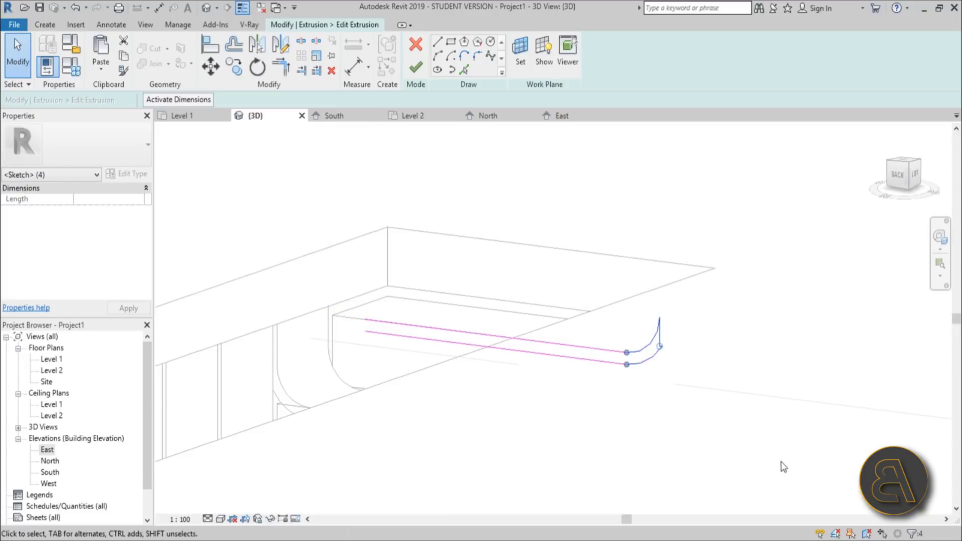
{"action": "key", "text": "d"}
{"action": "key", "text": "m"}
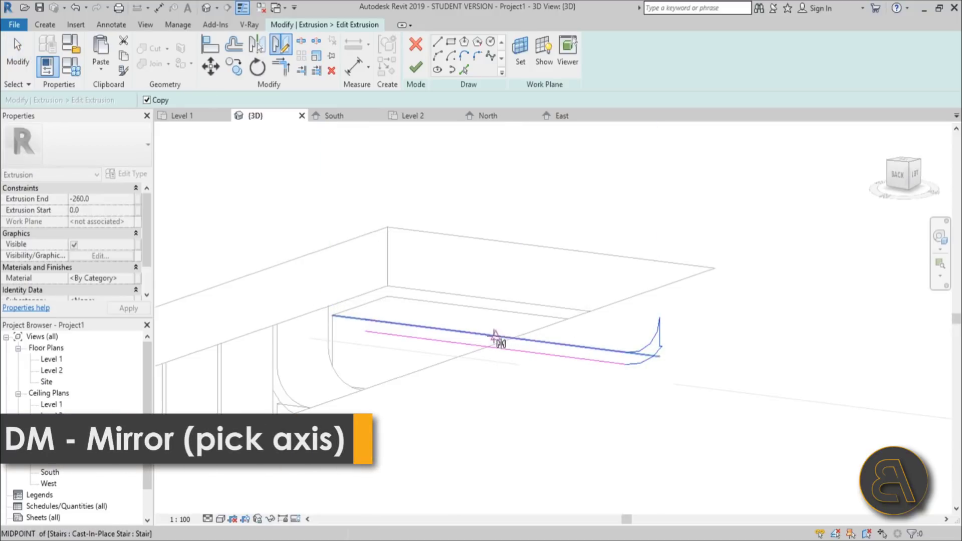
{"action": "left_click", "coordinate": [496, 279]}
{"action": "key", "text": "Escape"}
Try to finish the edited extrusion sketch with the mirrored corner in place.
{"action": "mouse_move", "coordinate": [352, 380]}
{"action": "middle_mouse_down", "text": "shift"}
{"action": "mouse_move", "coordinate": [382, 361]}
{"action": "mouse_move", "coordinate": [655, 397]}
{"action": "mouse_move", "coordinate": [640, 275]}
{"action": "mouse_move", "coordinate": [604, 339]}
{"action": "middle_mouse_up", "text": "shift"}
{"action": "left_click", "coordinate": [423, 76]}
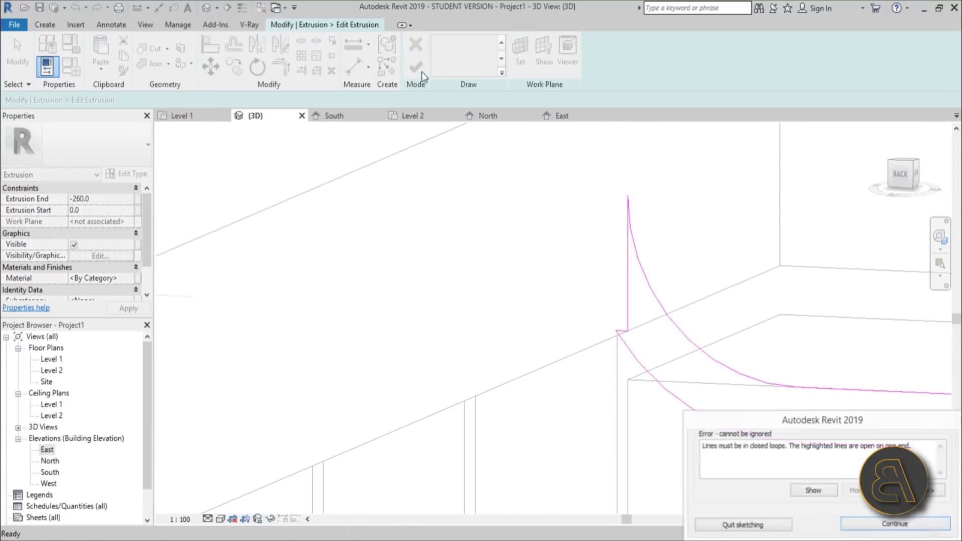
{"action": "left_click", "coordinate": [912, 517]}
{"action": "scroll", "coordinate": [576, 425], "scroll_direction": "down", "scroll_amount": 5}
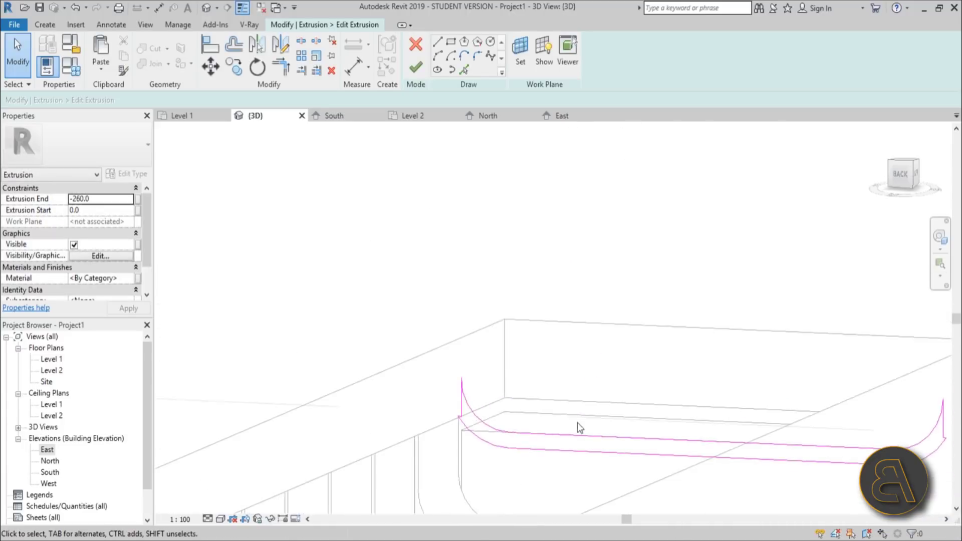
Delete the stray open sketch line above the mirrored corner and finish editing the extrusion.
{"action": "left_click_drag", "start_coordinate": [442, 227], "coordinate": [479, 301]}
{"action": "key", "text": "Delete"}
{"action": "left_click", "coordinate": [415, 67]}
{"action": "left_click", "coordinate": [529, 359]}
Assign the Aluminum, Anodized Red material to all the U-shaped extrusions and finish the in-place model.
{"action": "scroll", "coordinate": [529, 359], "scroll_direction": "down", "scroll_amount": 2}
{"action": "middle_click_drag", "start_coordinate": [530, 381], "coordinate": [475, 222], "text": "shift"}
{"action": "middle_click_drag", "start_coordinate": [475, 222], "coordinate": [441, 266], "text": "shift"}
{"action": "left_click_drag", "start_coordinate": [279, 157], "coordinate": [608, 426]}
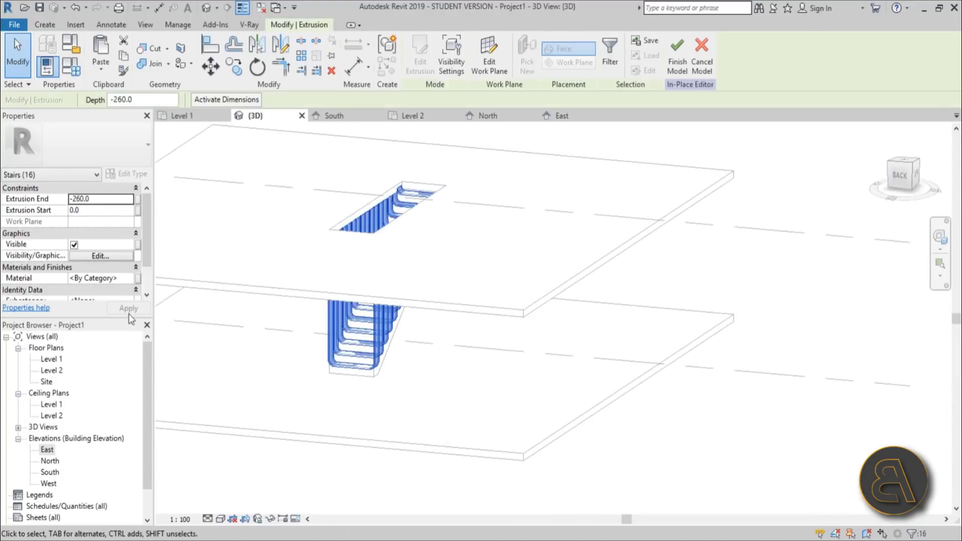
{"action": "left_click", "coordinate": [130, 279]}
{"action": "left_click", "coordinate": [129, 278]}
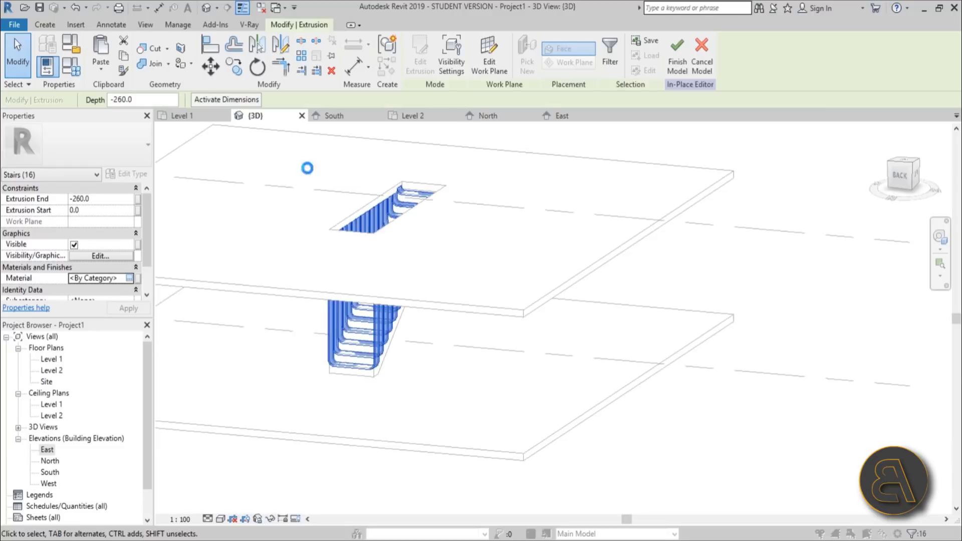
{"action": "left_click", "coordinate": [203, 34]}
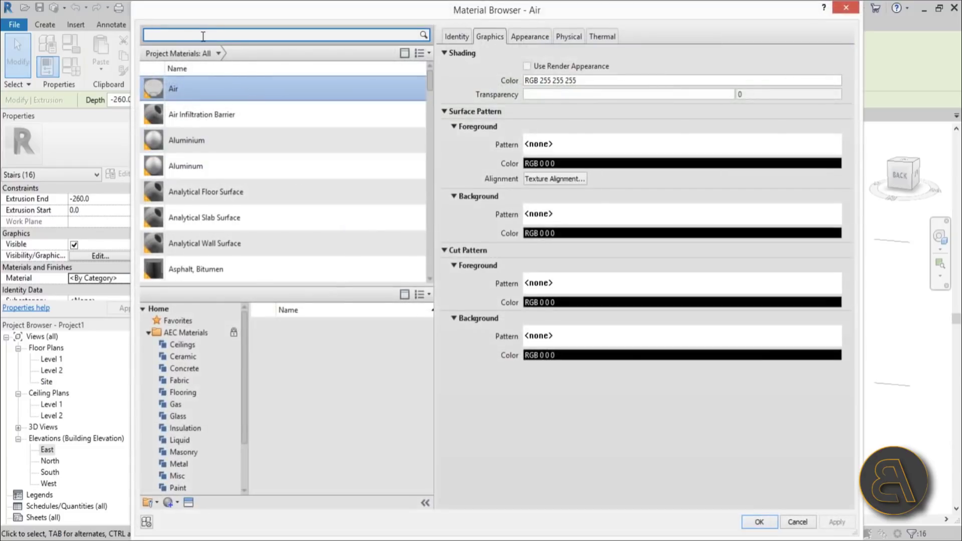
{"action": "type", "text": "red"}
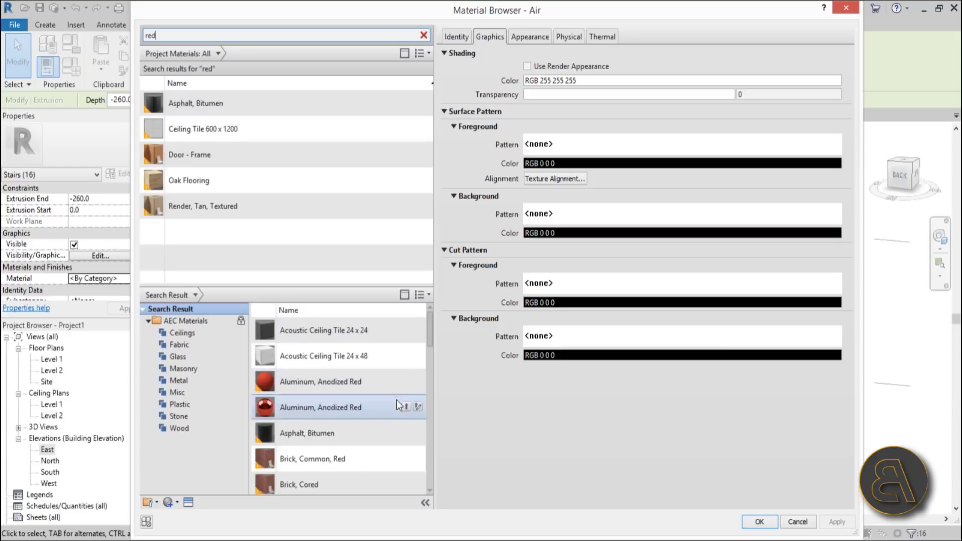
{"action": "left_click", "coordinate": [406, 380]}
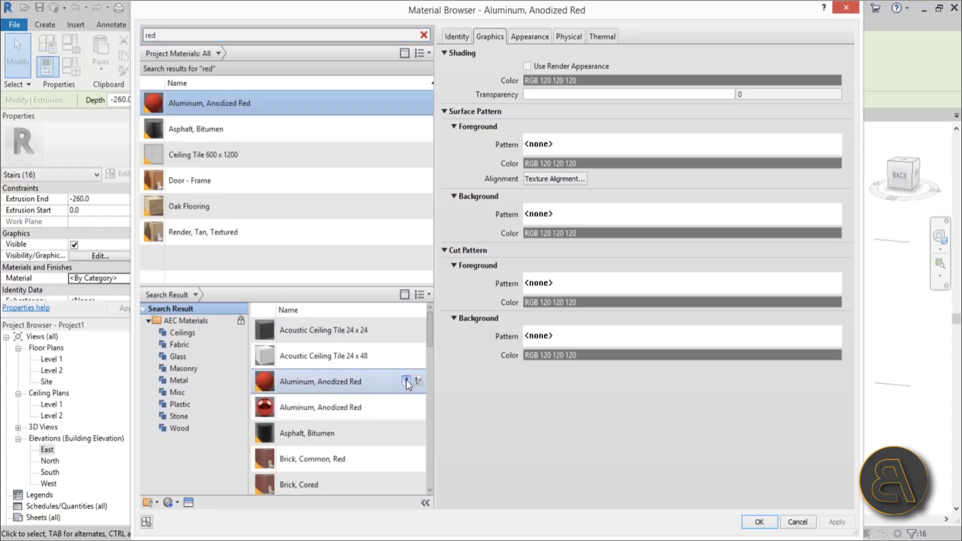
{"action": "left_click", "coordinate": [758, 522]}
{"action": "left_click", "coordinate": [414, 50]}
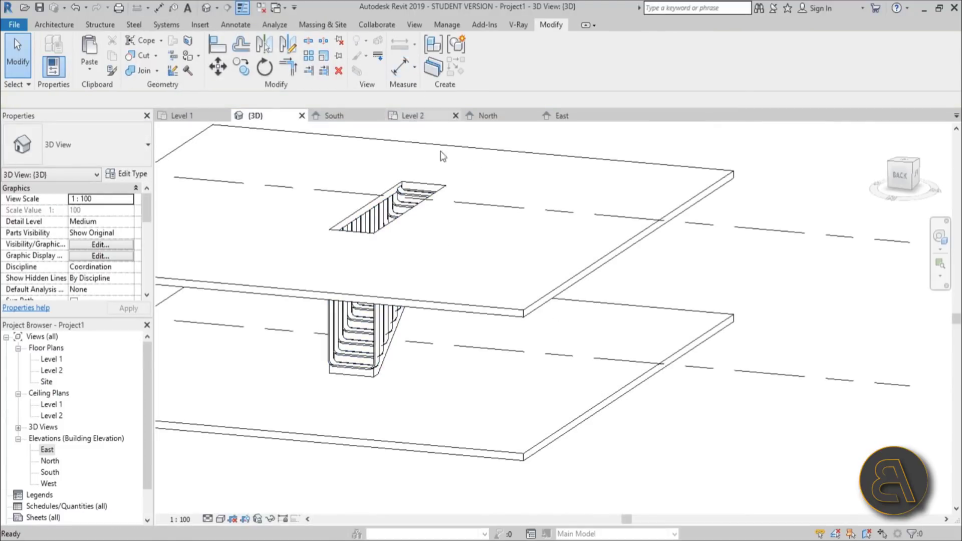
Delete the cast-in-place monolithic stair enclosed by the U-shaped extrusions.
{"action": "left_click", "coordinate": [397, 275]}
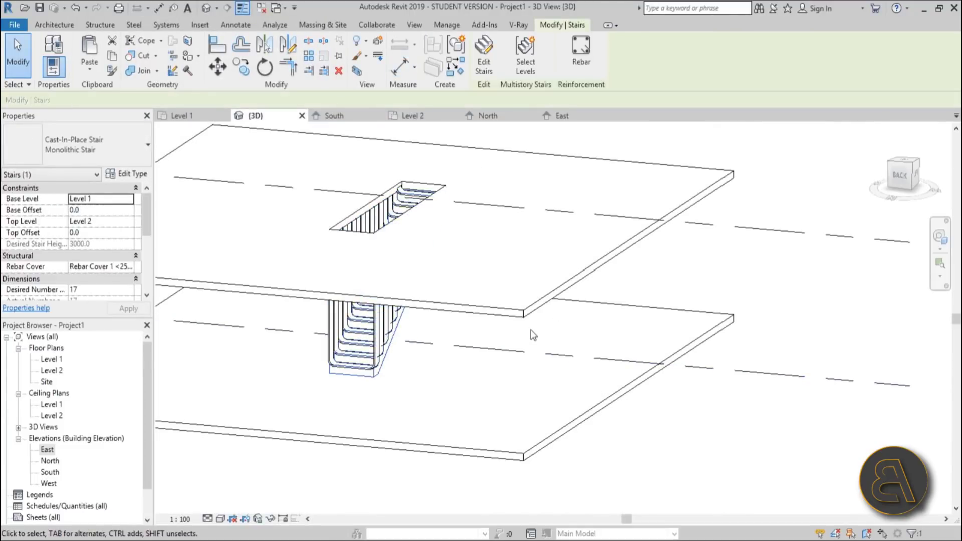
{"action": "key", "text": "Escape"}
{"action": "middle_click_drag", "start_coordinate": [425, 399], "coordinate": [326, 435], "text": "shift"}
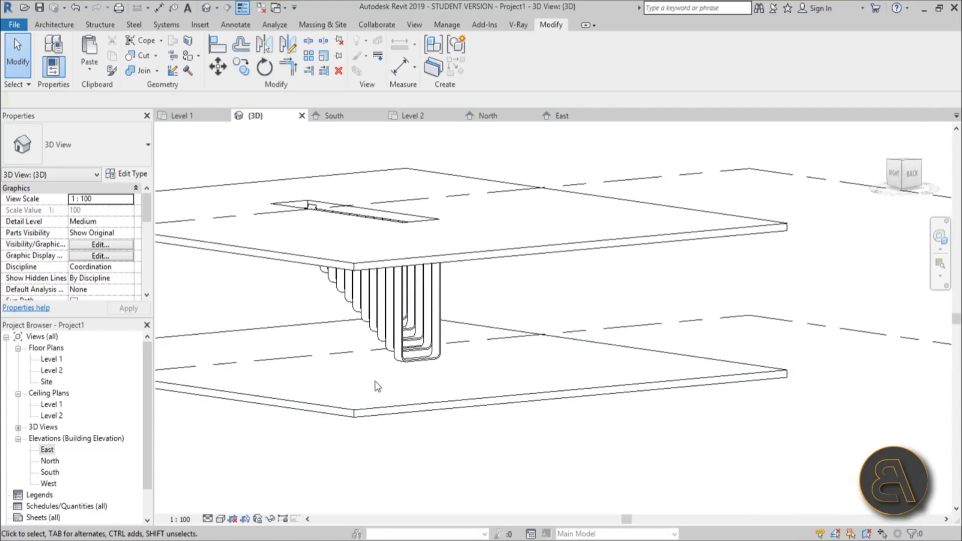
Set the structure layer material of both floors' Generic 150mm type to Gypsum Wall Board.
{"action": "left_click", "coordinate": [373, 408]}
{"action": "left_click", "coordinate": [299, 255], "text": "ctrl"}
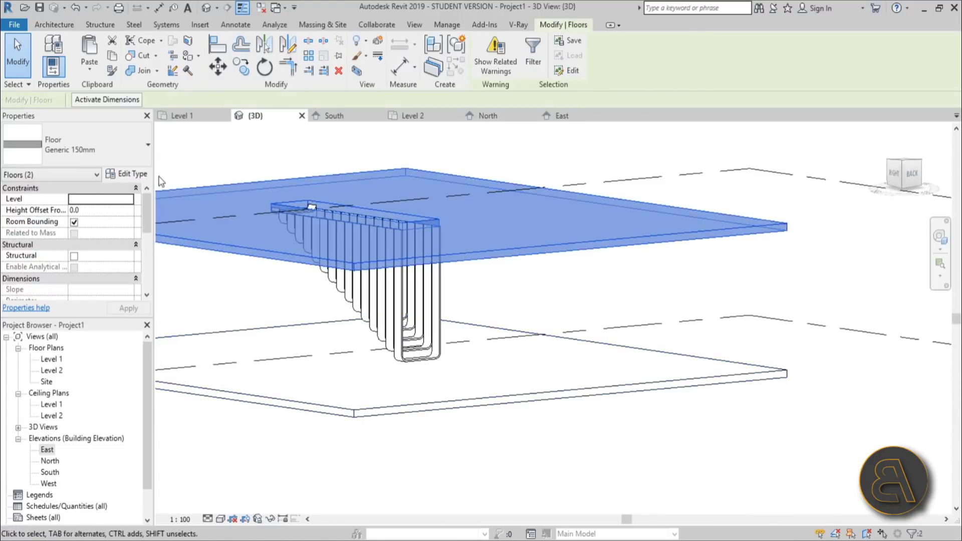
{"action": "left_click", "coordinate": [127, 173]}
{"action": "left_click", "coordinate": [381, 165]}
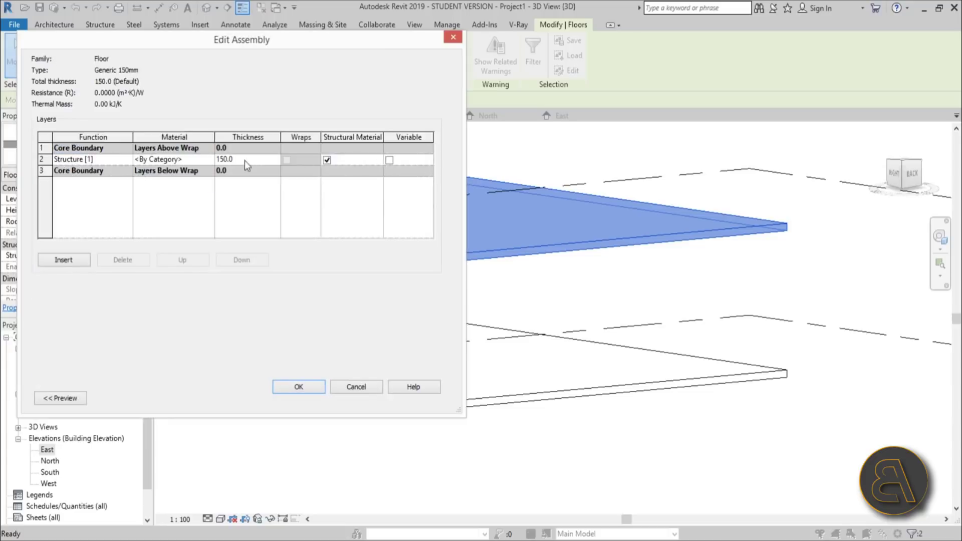
{"action": "left_click", "coordinate": [208, 160]}
{"action": "left_click", "coordinate": [209, 159]}
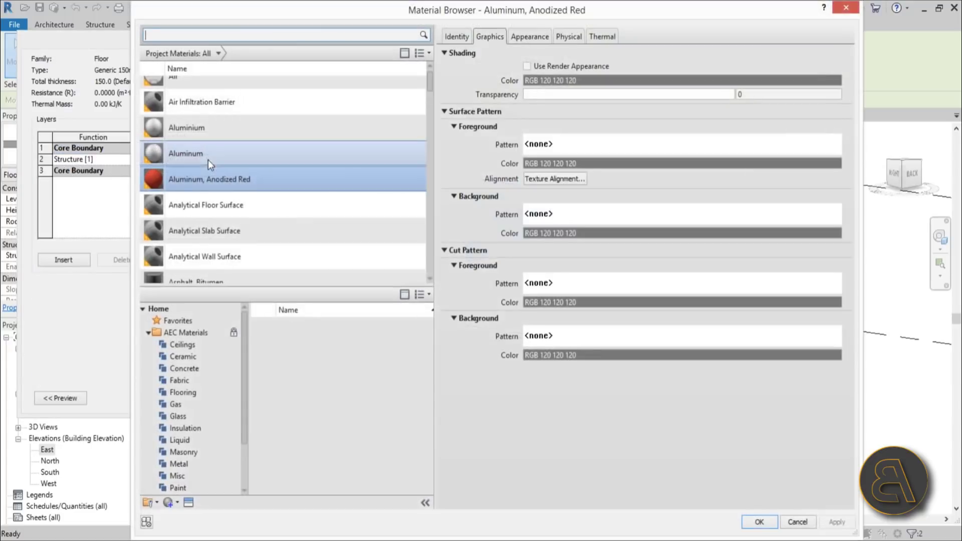
{"action": "left_click", "coordinate": [173, 39]}
{"action": "type", "text": "whi"}
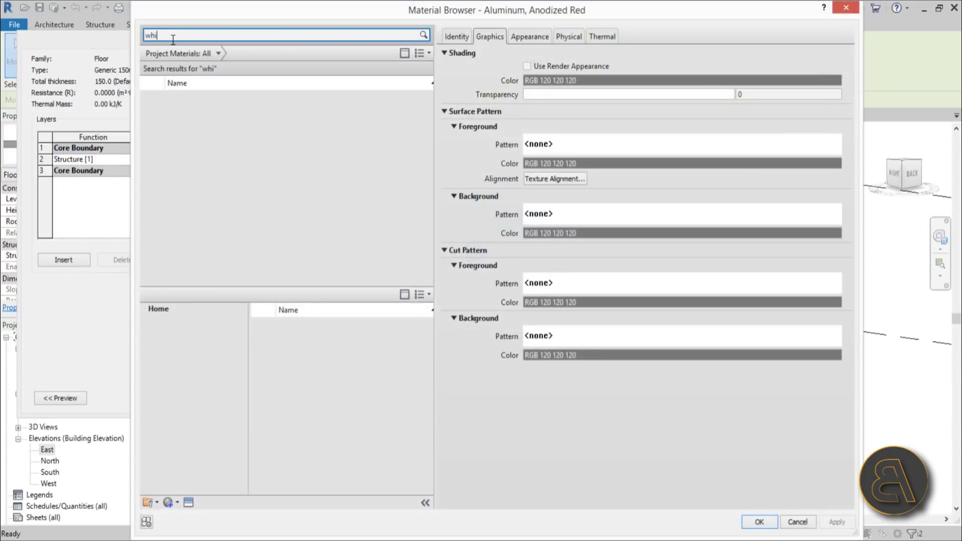
{"action": "type", "text": "te"}
{"action": "double_click", "coordinate": [205, 179]}
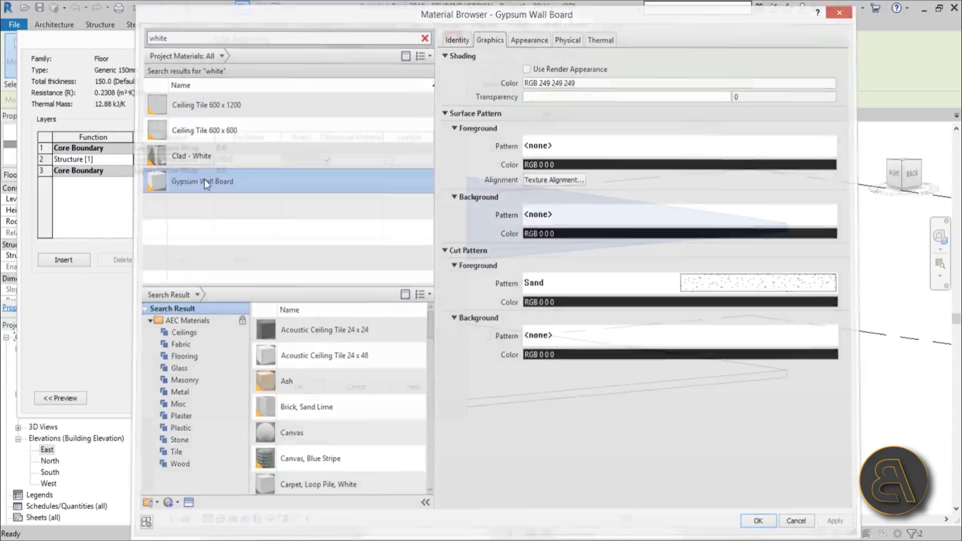
{"action": "left_click", "coordinate": [303, 390]}
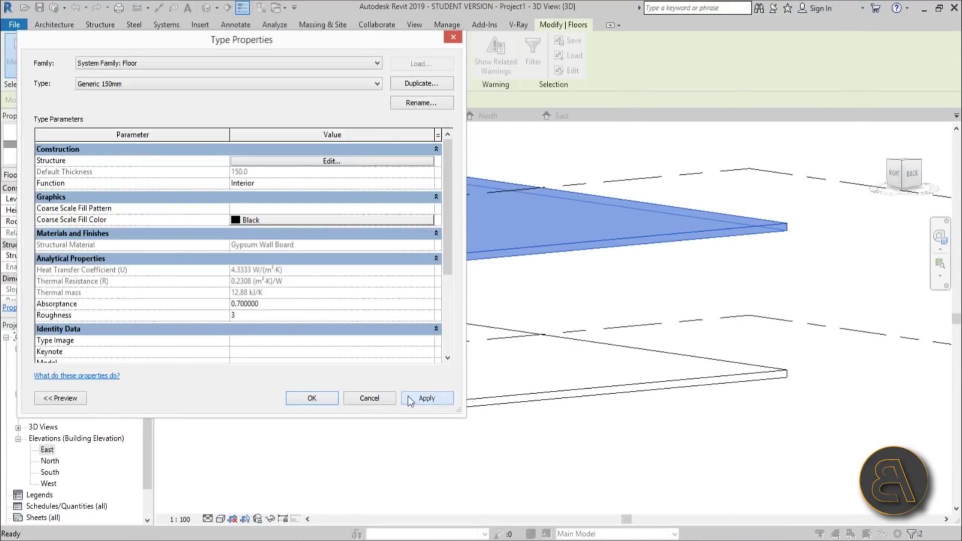
{"action": "left_click", "coordinate": [306, 398]}
Place a perspective camera in the Level 1 plan near the floor's northwest corner, aimed southeast past the stair.
{"action": "scroll", "coordinate": [519, 289], "scroll_direction": "down", "scroll_amount": 2}
{"action": "middle_click_drag", "start_coordinate": [524, 298], "coordinate": [479, 350], "text": "shift"}
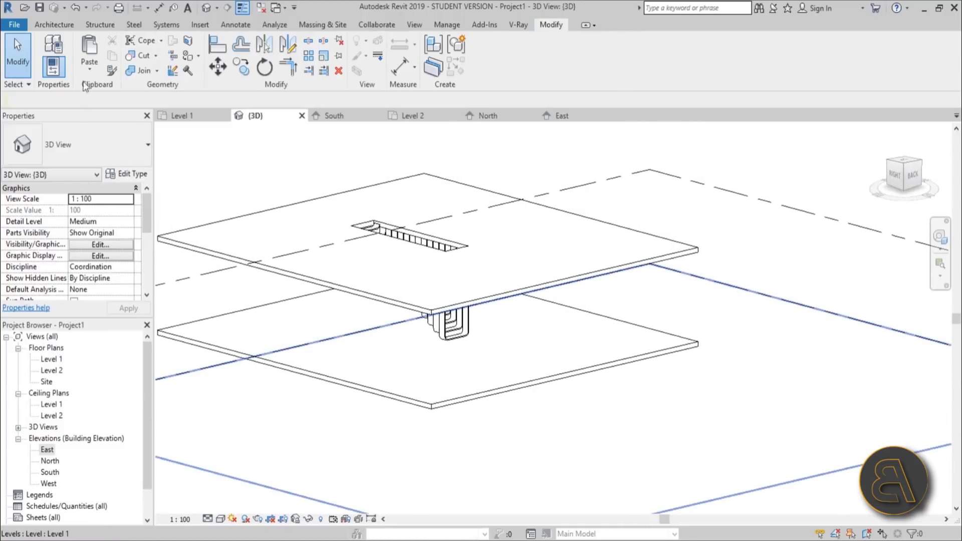
{"action": "double_click", "coordinate": [50, 360]}
{"action": "scroll", "coordinate": [481, 281], "scroll_direction": "up", "scroll_amount": 3}
{"action": "scroll", "coordinate": [451, 340], "scroll_direction": "down", "scroll_amount": 4}
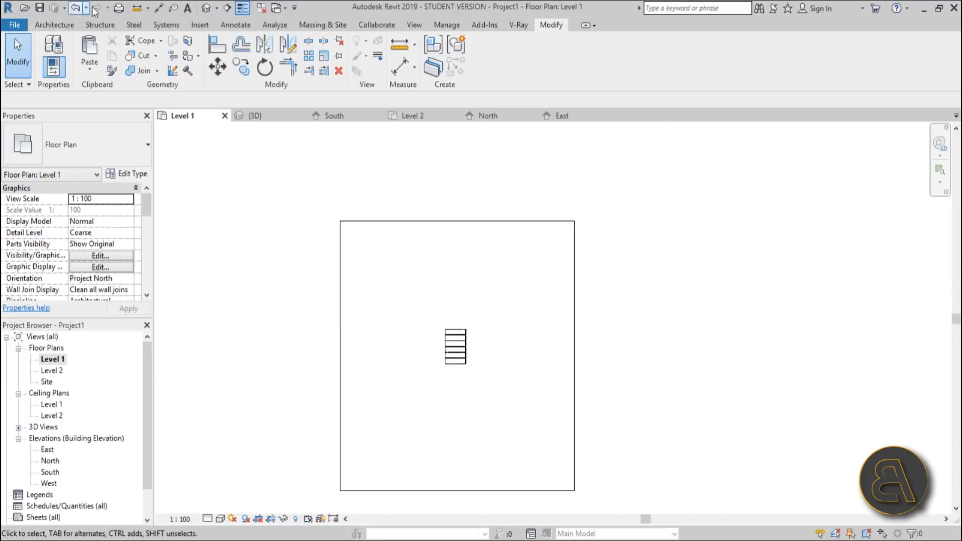
{"action": "left_click", "coordinate": [54, 24]}
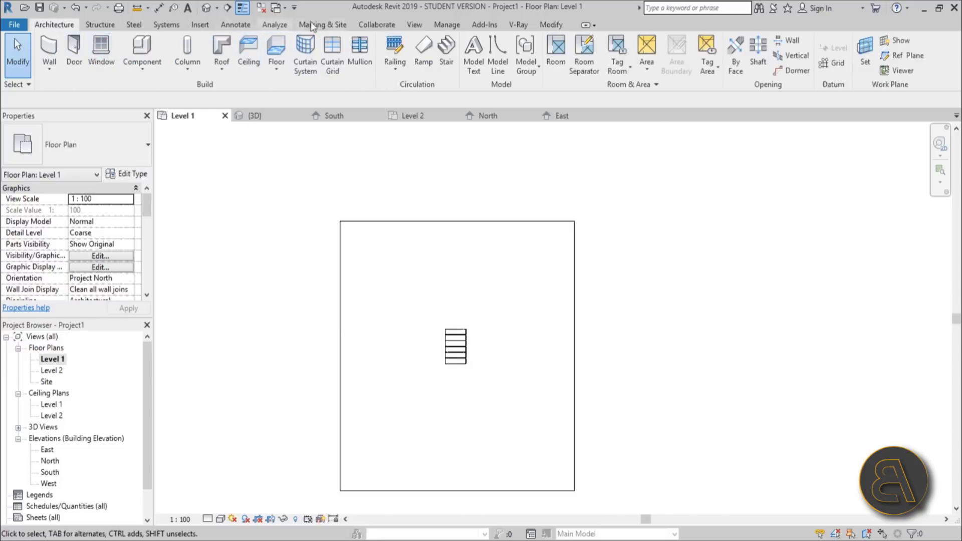
{"action": "left_click", "coordinate": [216, 7]}
{"action": "left_click", "coordinate": [246, 36]}
{"action": "left_click", "coordinate": [356, 253]}
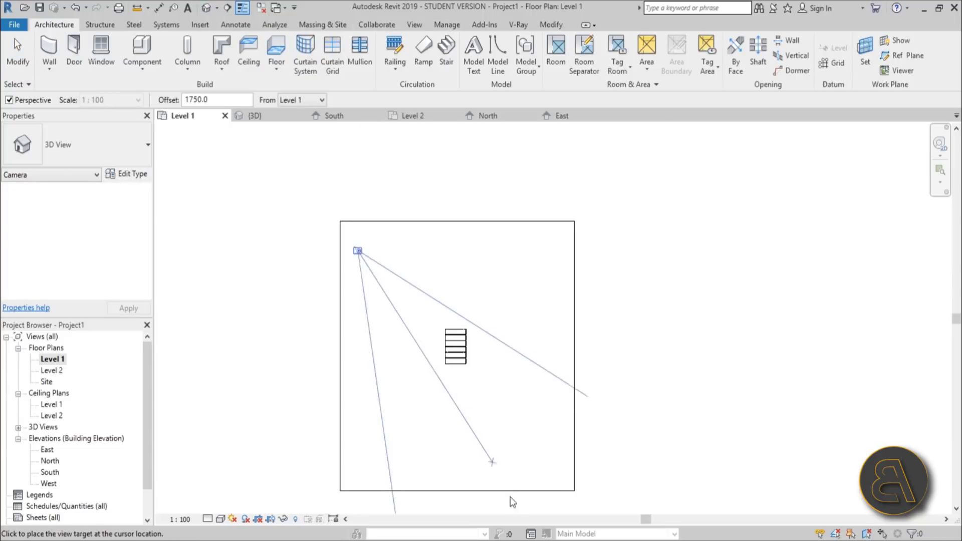
{"action": "left_click", "coordinate": [527, 501]}
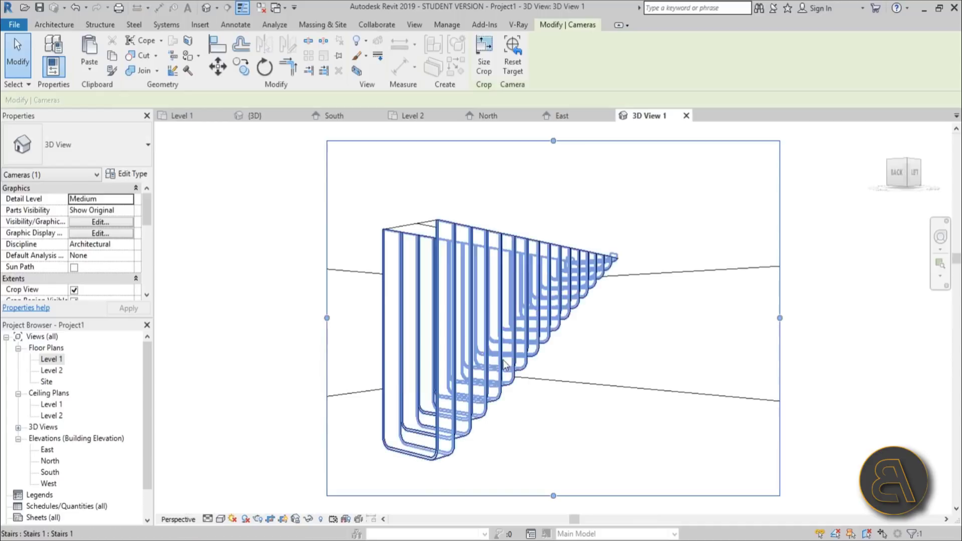
Adjust the camera's viewpoint so the new perspective view looks at the stair from a slightly different angle.
{"action": "left_click", "coordinate": [813, 320]}
{"action": "left_click", "coordinate": [940, 237]}
{"action": "mouse_move", "coordinate": [547, 390]}
{"action": "left_mouse_down"}
{"action": "mouse_move", "coordinate": [554, 385]}
{"action": "mouse_move", "coordinate": [547, 389]}
{"action": "left_mouse_up"}
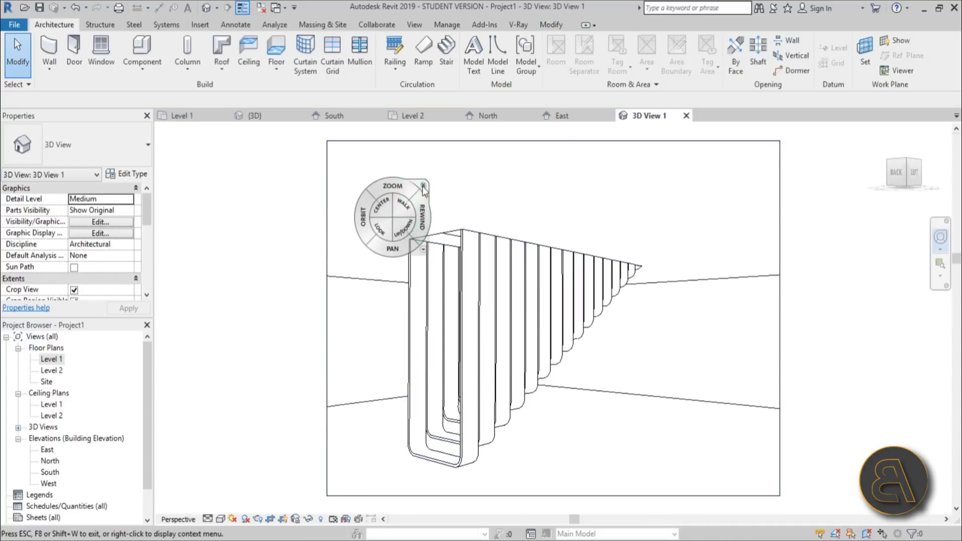
{"action": "left_click", "coordinate": [425, 189]}
{"action": "left_click", "coordinate": [521, 332]}
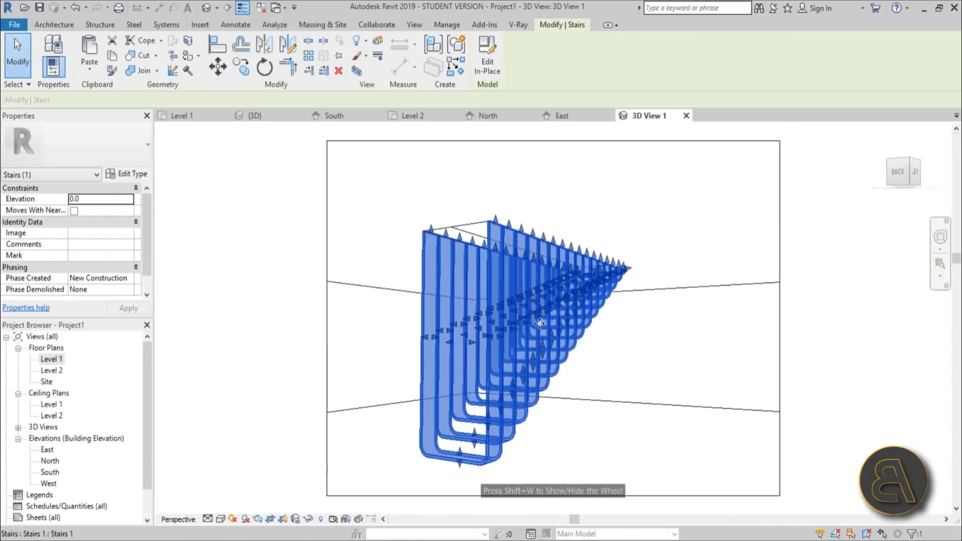
{"action": "left_click", "coordinate": [632, 353]}
{"action": "scroll", "coordinate": [637, 346], "scroll_direction": "down", "scroll_amount": 3}
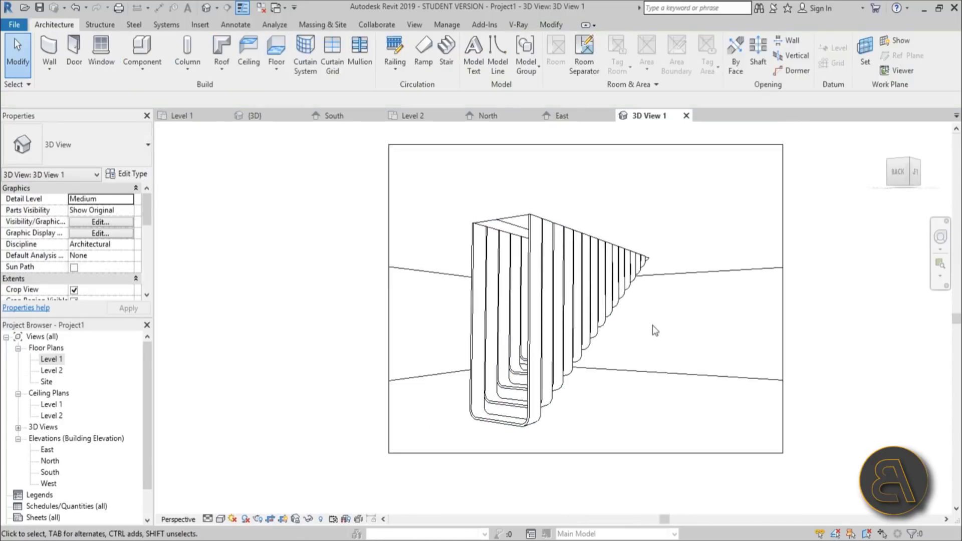
Reshape the camera view's crop region, cropping closer above the stair and widening it on both sides.
{"action": "left_click", "coordinate": [742, 335]}
{"action": "left_click_drag", "start_coordinate": [546, 161], "coordinate": [545, 200]}
{"action": "middle_click_drag", "start_coordinate": [608, 333], "coordinate": [565, 271]}
{"action": "scroll", "coordinate": [564, 271], "scroll_direction": "down", "scroll_amount": 1}
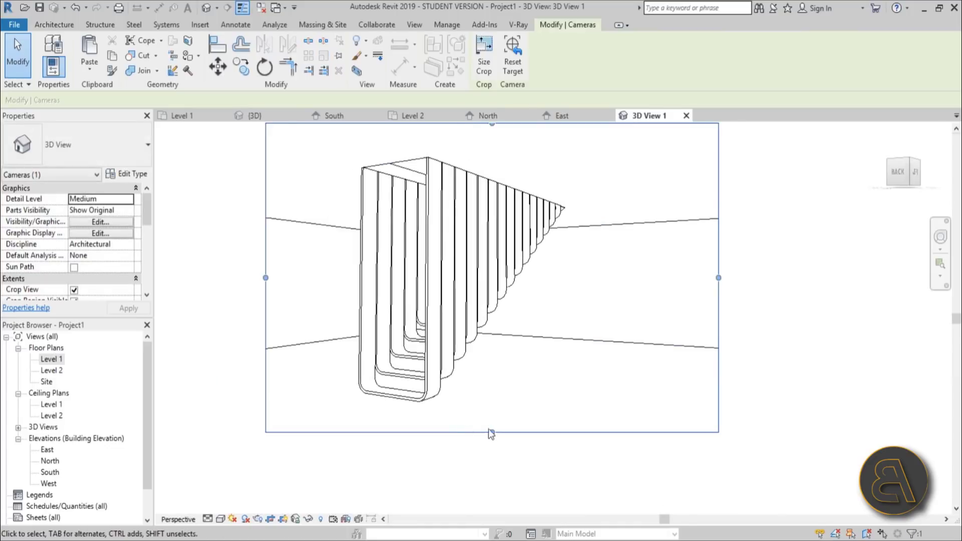
{"action": "left_click_drag", "start_coordinate": [491, 432], "coordinate": [491, 430]}
{"action": "left_click_drag", "start_coordinate": [266, 276], "coordinate": [245, 276]}
{"action": "left_click_drag", "start_coordinate": [719, 277], "coordinate": [740, 276]}
{"action": "left_click", "coordinate": [574, 286]}
{"action": "scroll", "coordinate": [574, 287], "scroll_direction": "up", "scroll_amount": 2}
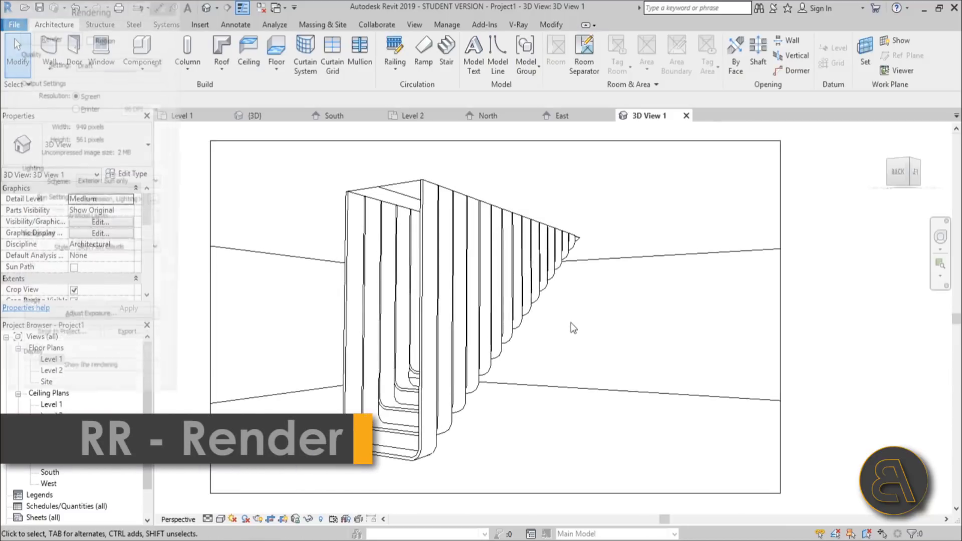
Render the camera view at Medium quality with printer resolution set to 300 DPI.
{"action": "key", "text": "r"}
{"action": "key", "text": "r"}
{"action": "left_click_drag", "start_coordinate": [82, 15], "coordinate": [94, 42]}
{"action": "left_click", "coordinate": [110, 91]}
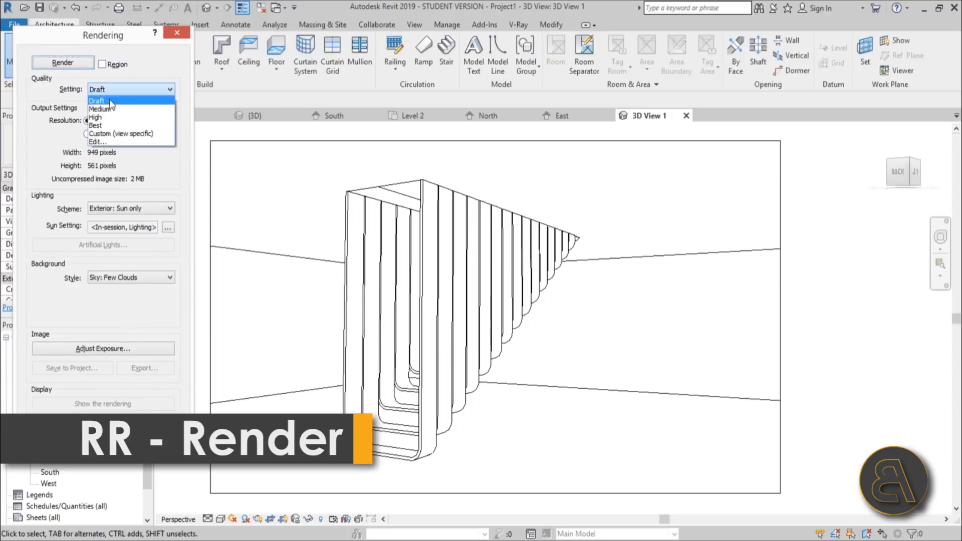
{"action": "left_click", "coordinate": [106, 109]}
{"action": "left_click", "coordinate": [98, 135]}
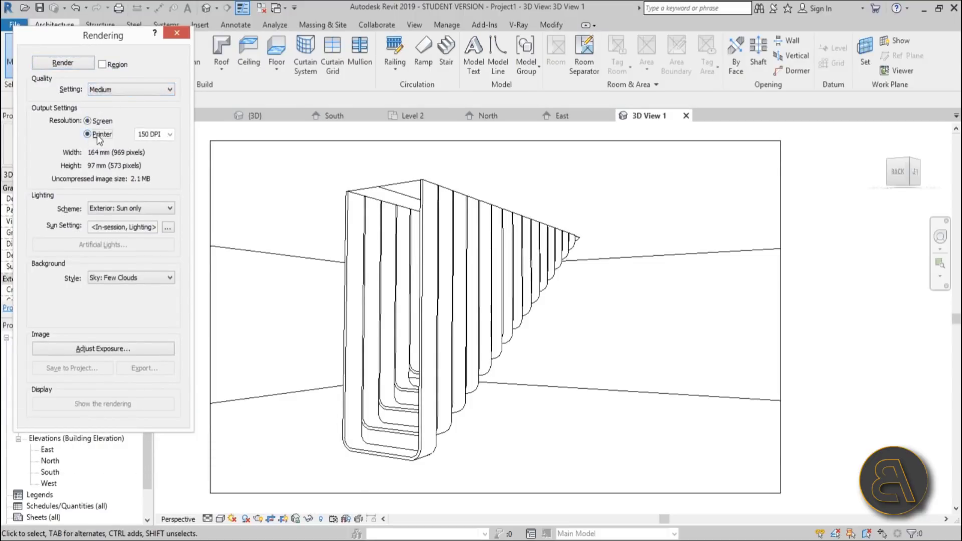
{"action": "left_click", "coordinate": [170, 135]}
{"action": "left_click", "coordinate": [160, 161]}
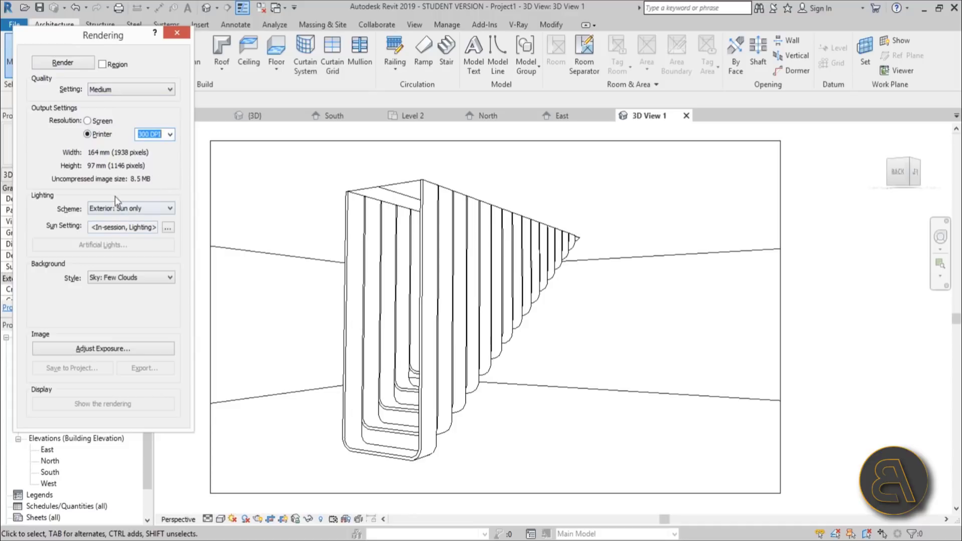
{"action": "left_click", "coordinate": [71, 66]}
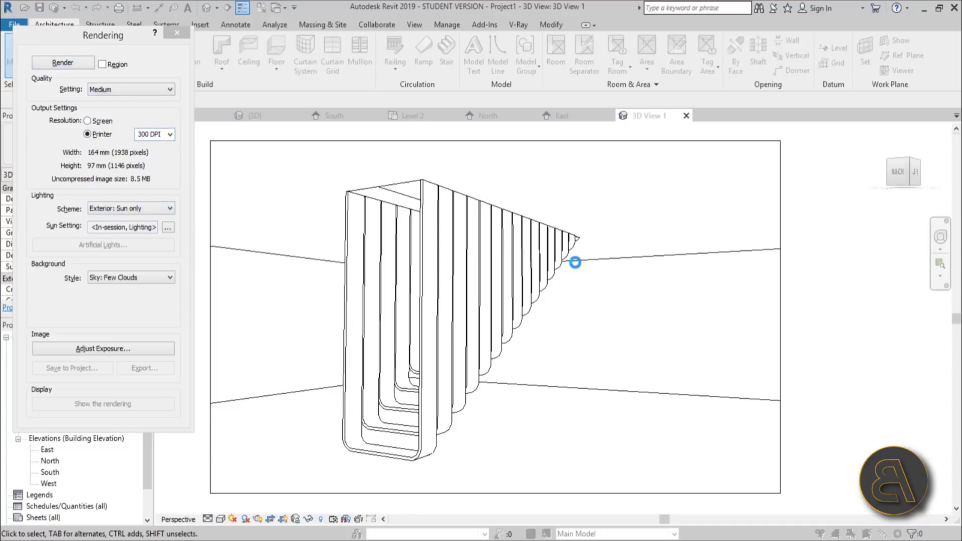